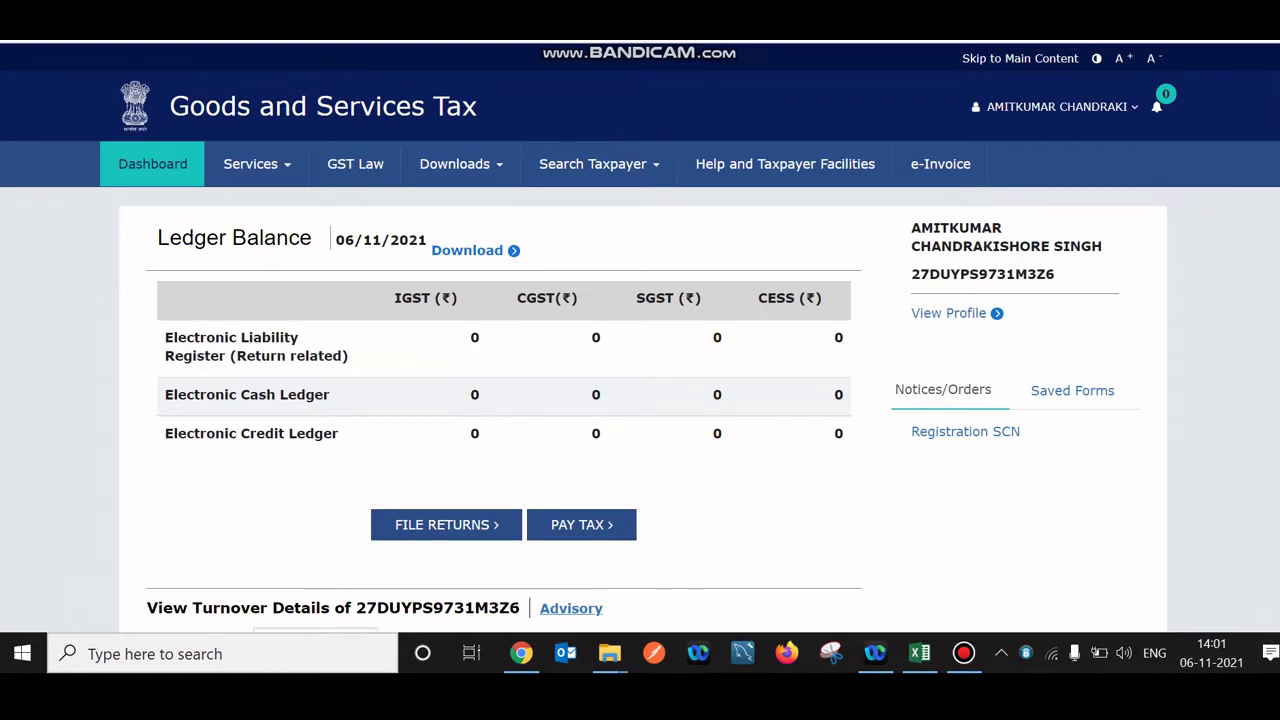
Go to Services > Returns > Returns Dashboard
left_click(257, 164)
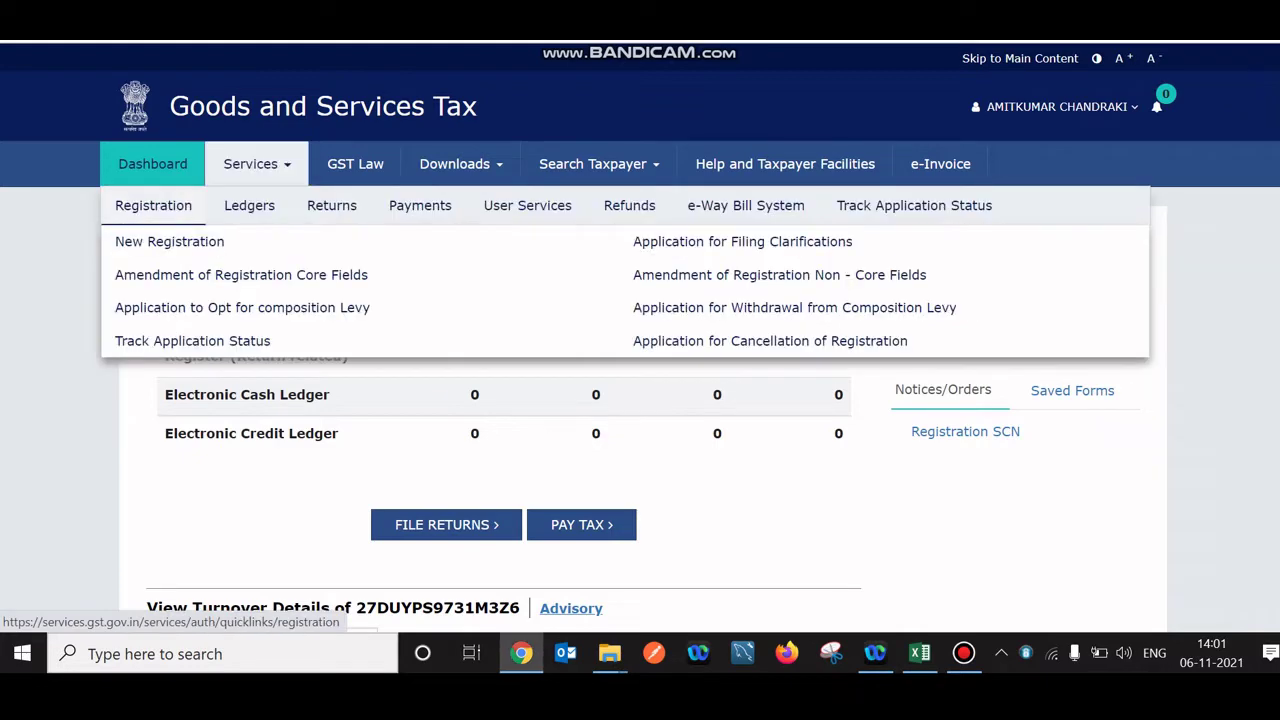
mouse_move(331, 205)
left_click(176, 239)
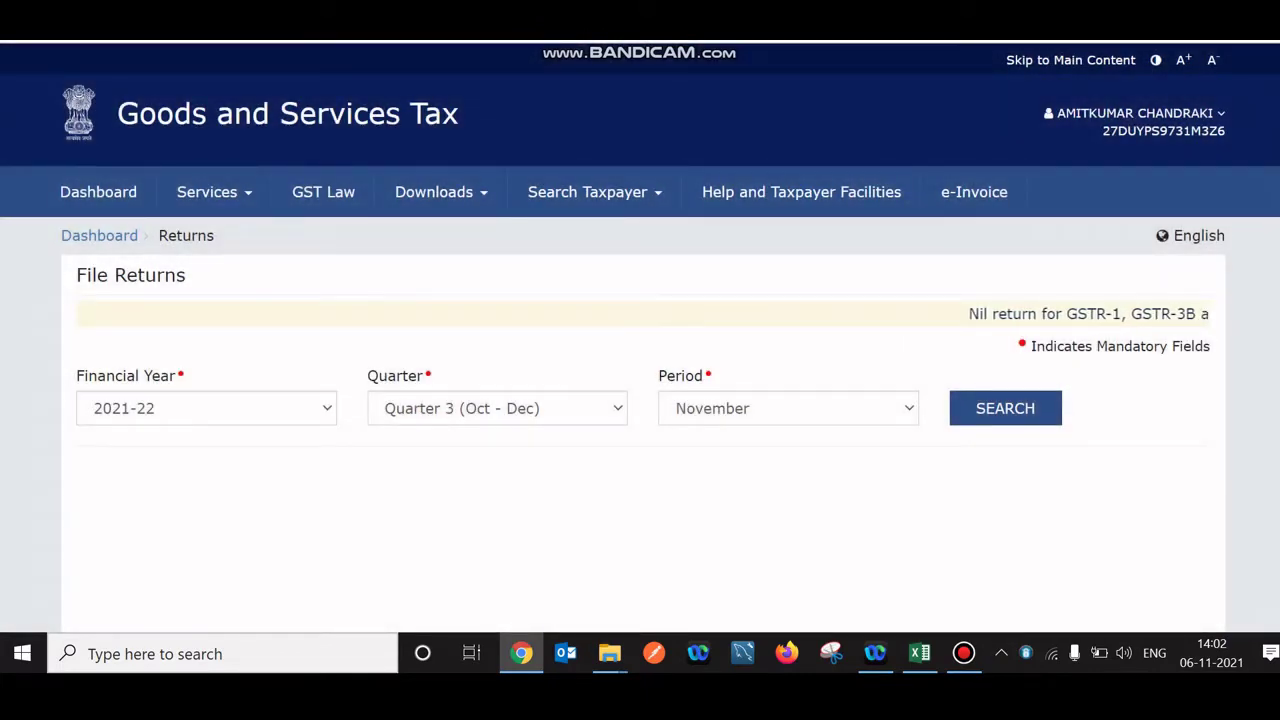
Search returns for November, financial year 2021-22, Quarter 3
left_click(788, 408)
left_click(714, 434)
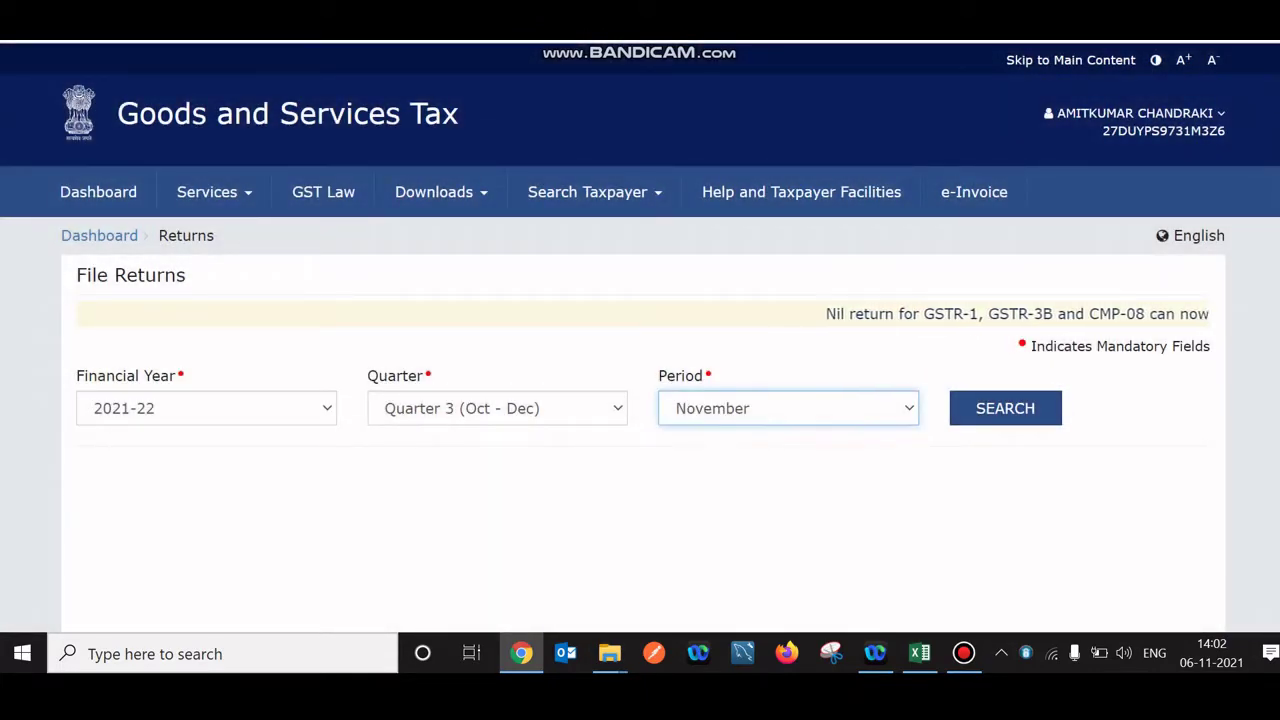
left_click(1005, 408)
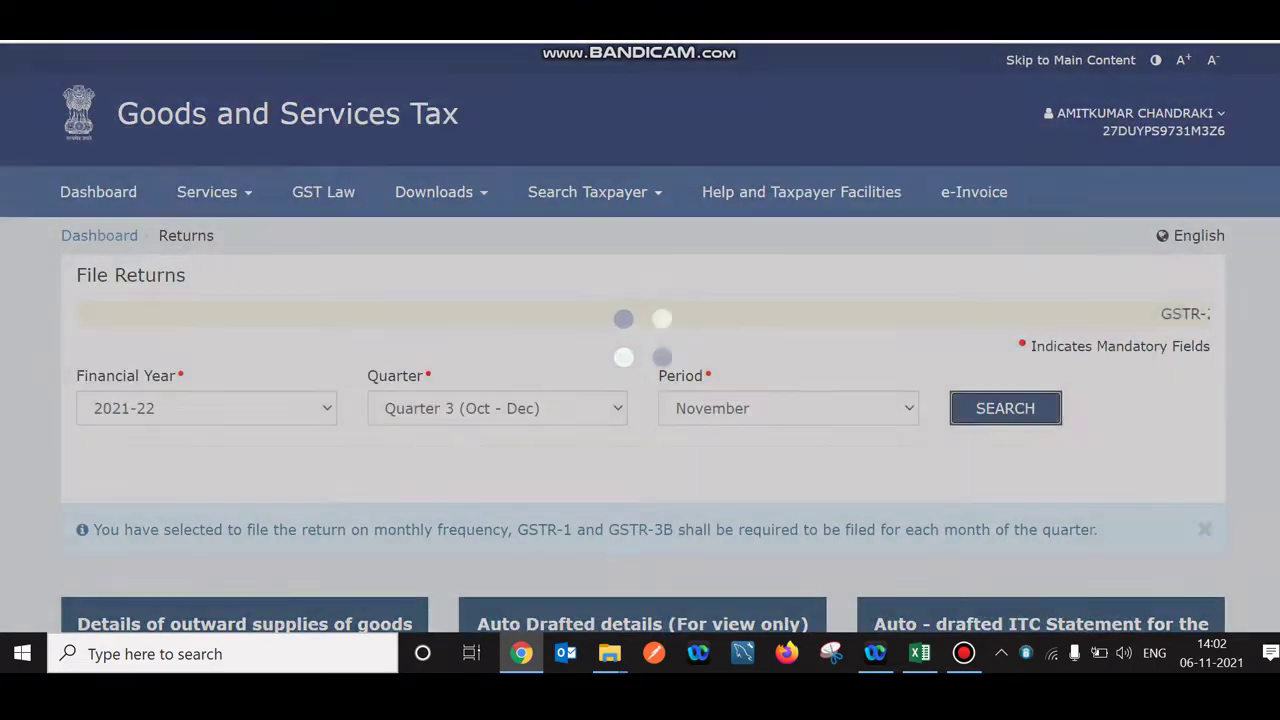
scroll(640, 400, "down", 3)
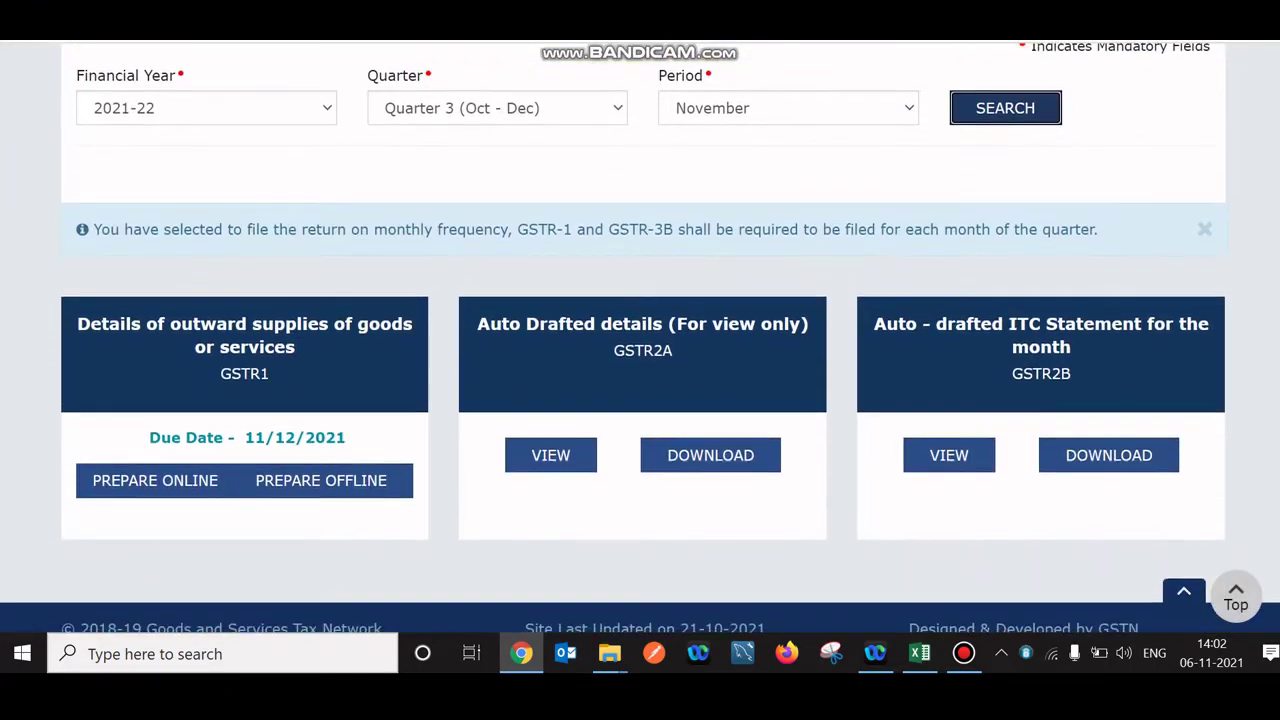
scroll(640, 400, "down", 1)
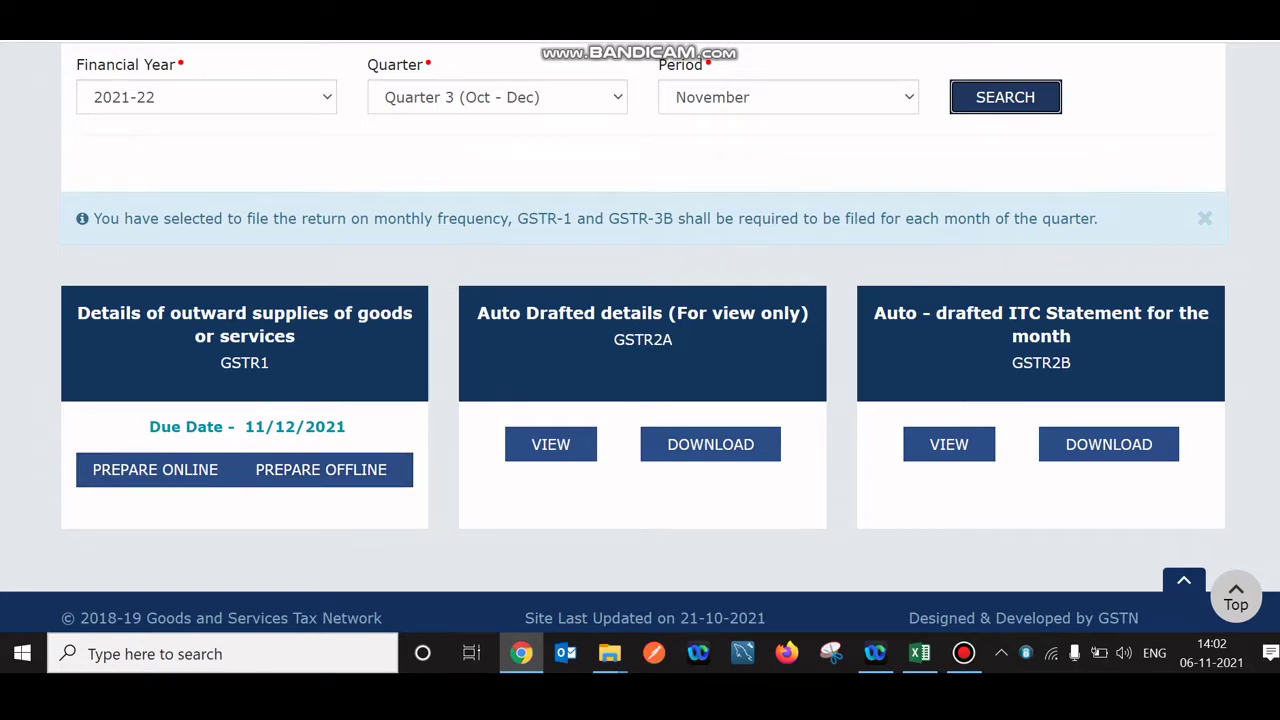
Prepare the November GSTR-1 online, noting its Not Filed status and 11/12/2021 due date
left_click(155, 469)
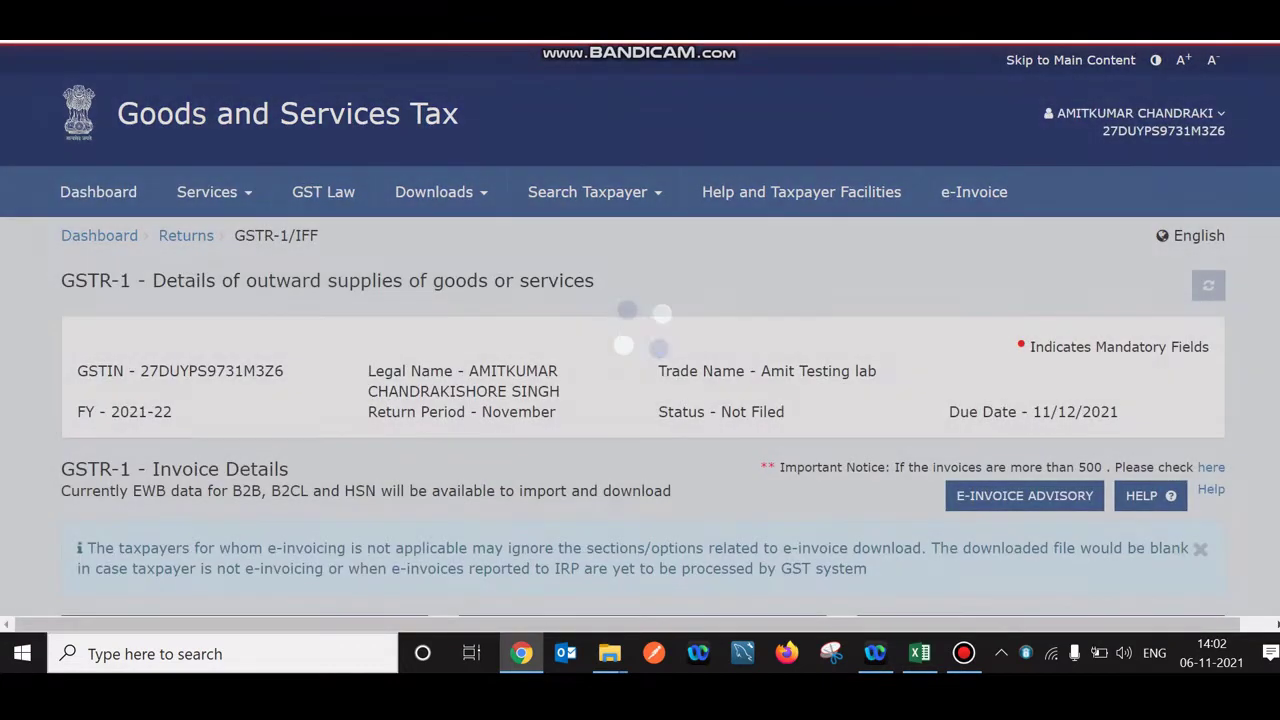
scroll(640, 330, "down", 2)
scroll(640, 330, "down", 1)
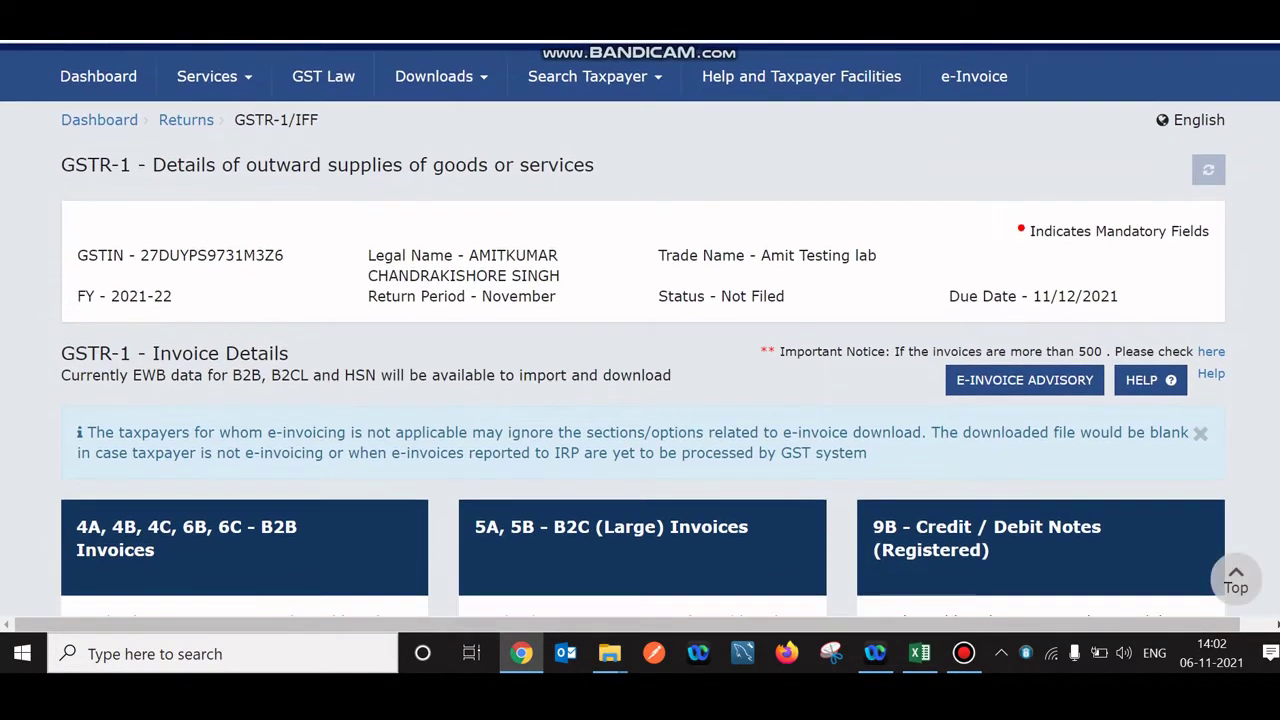
scroll(640, 330, "down", 1)
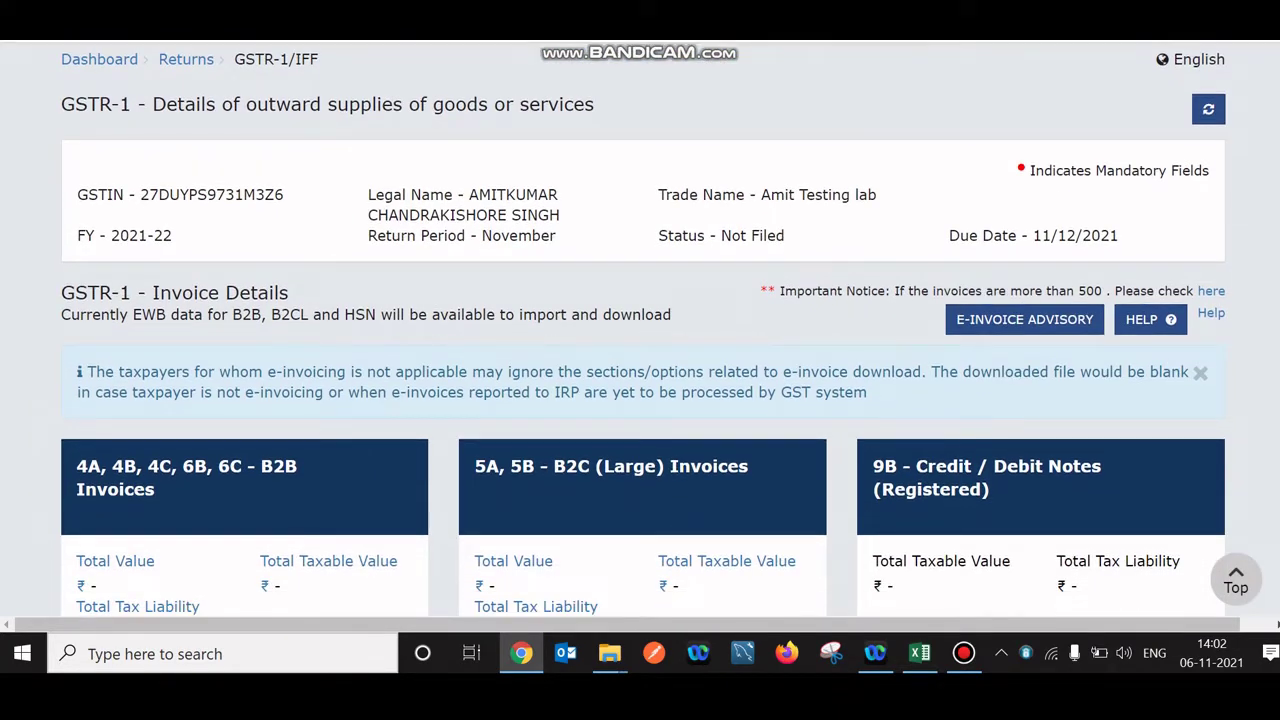
scroll(640, 330, "down", 1)
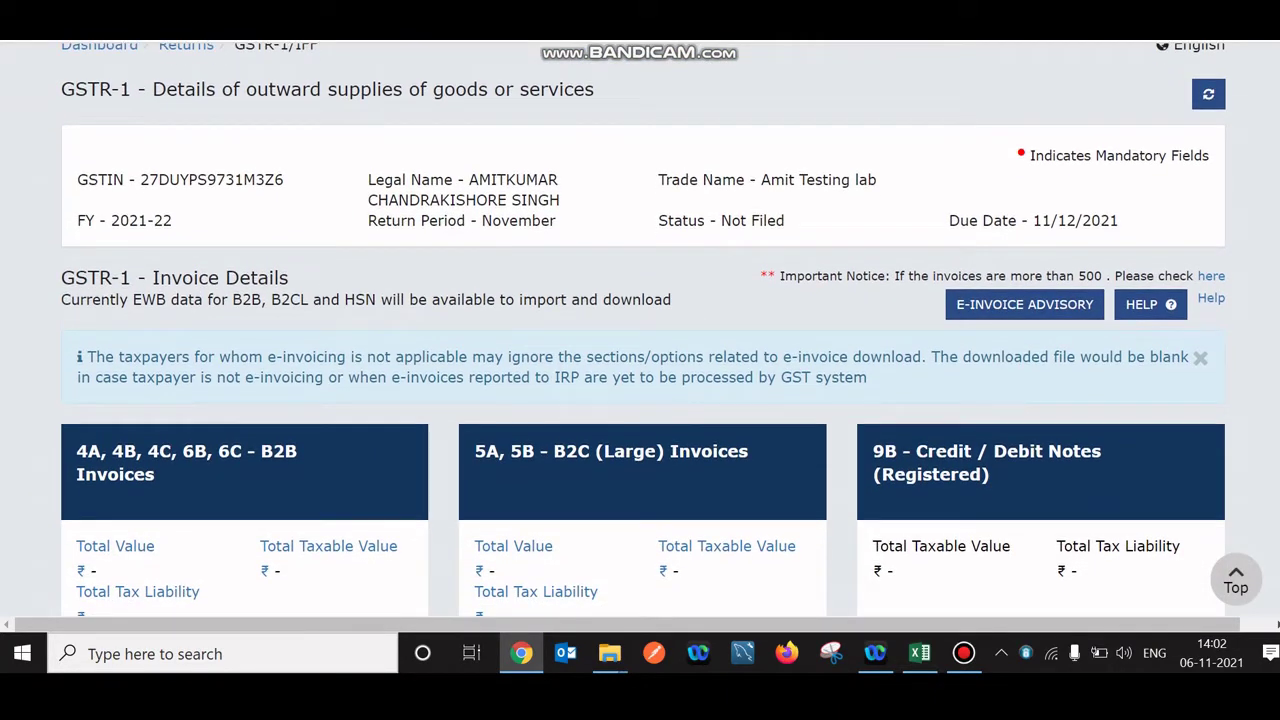
left_click_drag(789, 221, 658, 221)
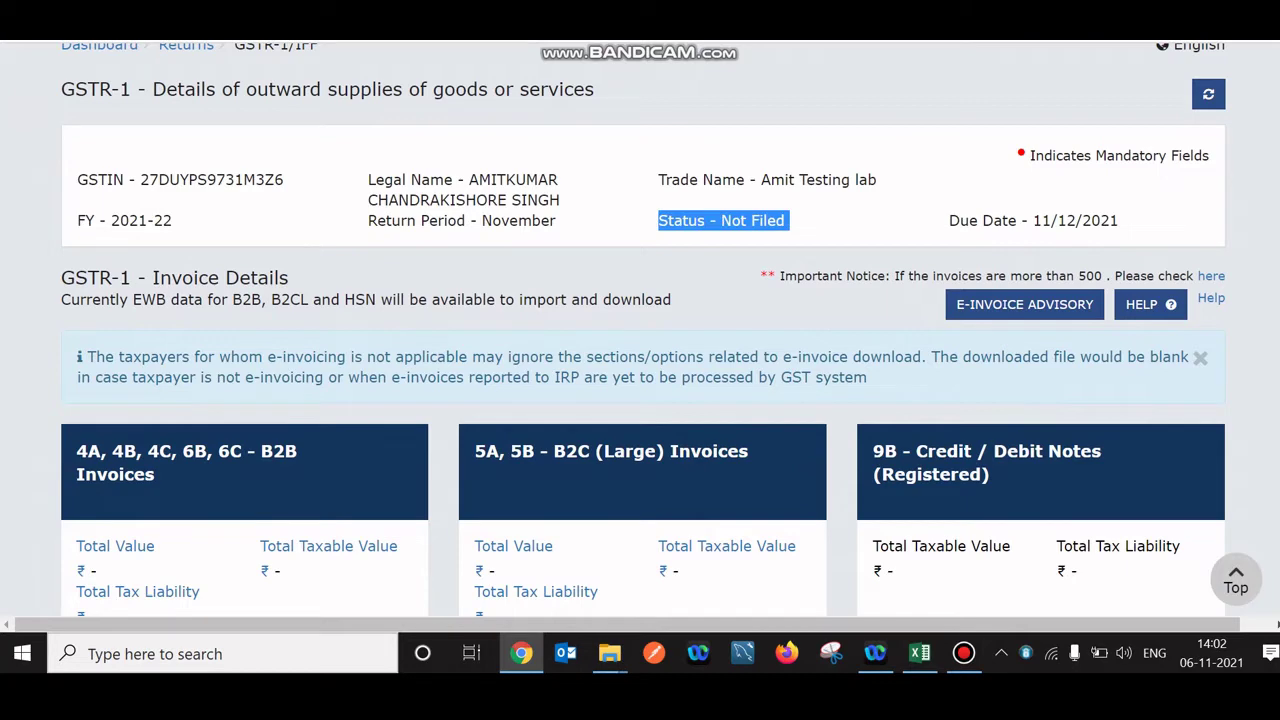
left_click_drag(1050, 221, 1058, 221)
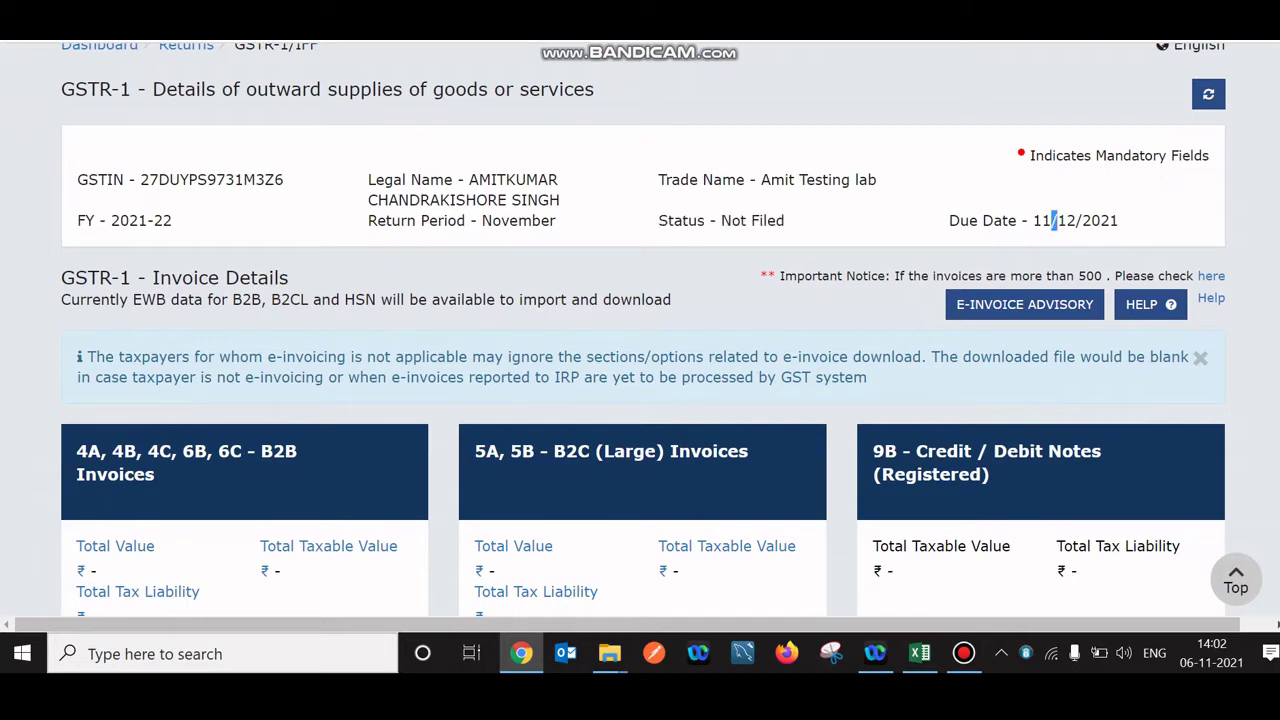
scroll(245, 230, "down", 3)
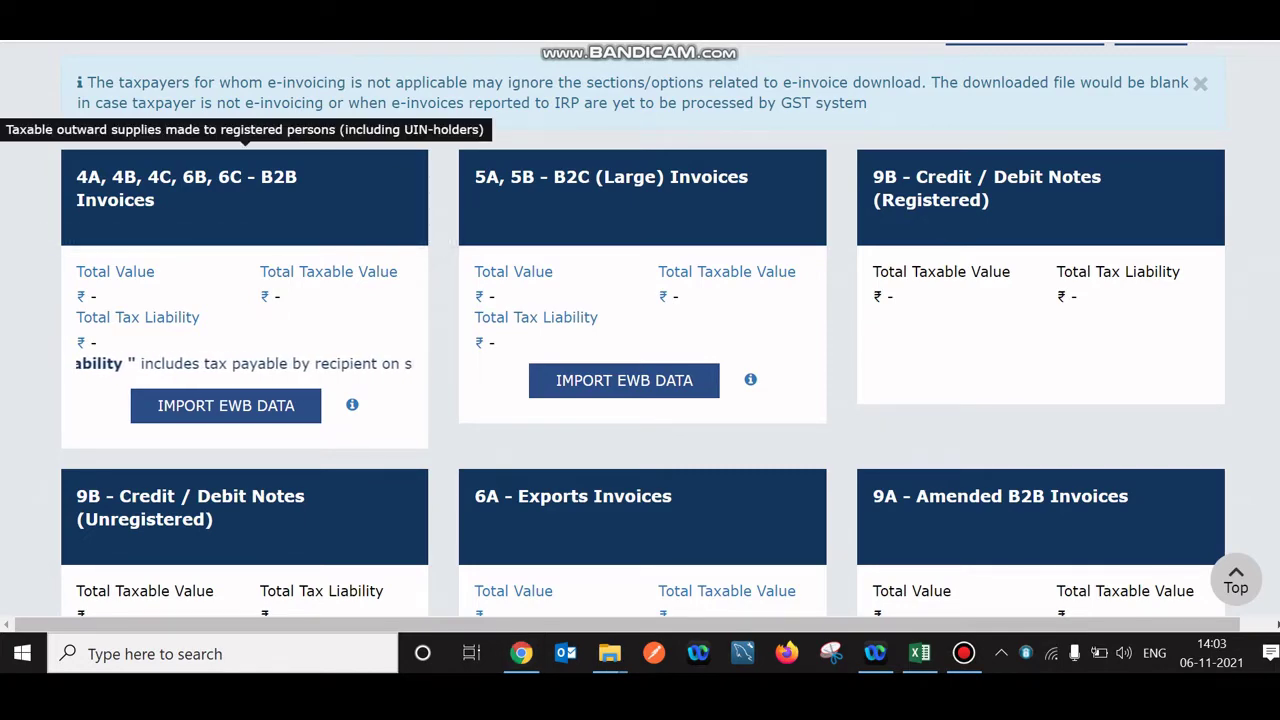
Open the empty 4A, 4B, 4C, 6B, 6C - B2B Invoices section and add a new invoice
left_click(186, 190)
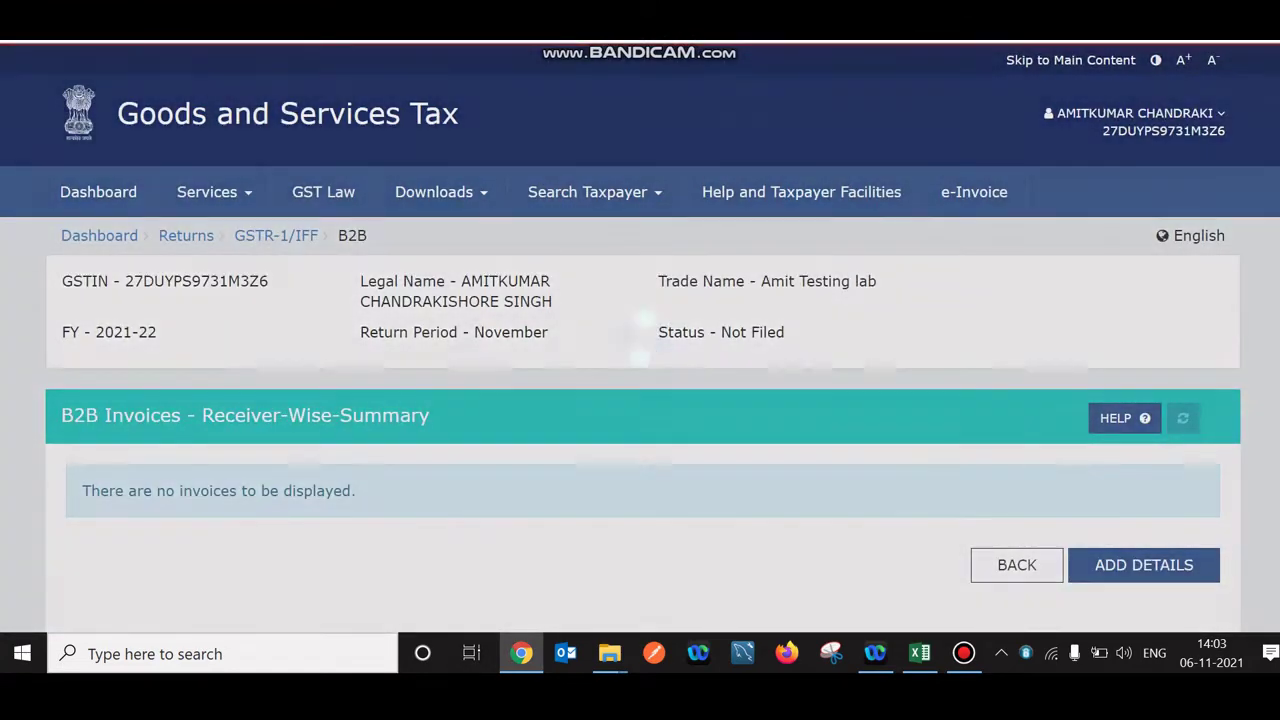
scroll(640, 330, "down", 2)
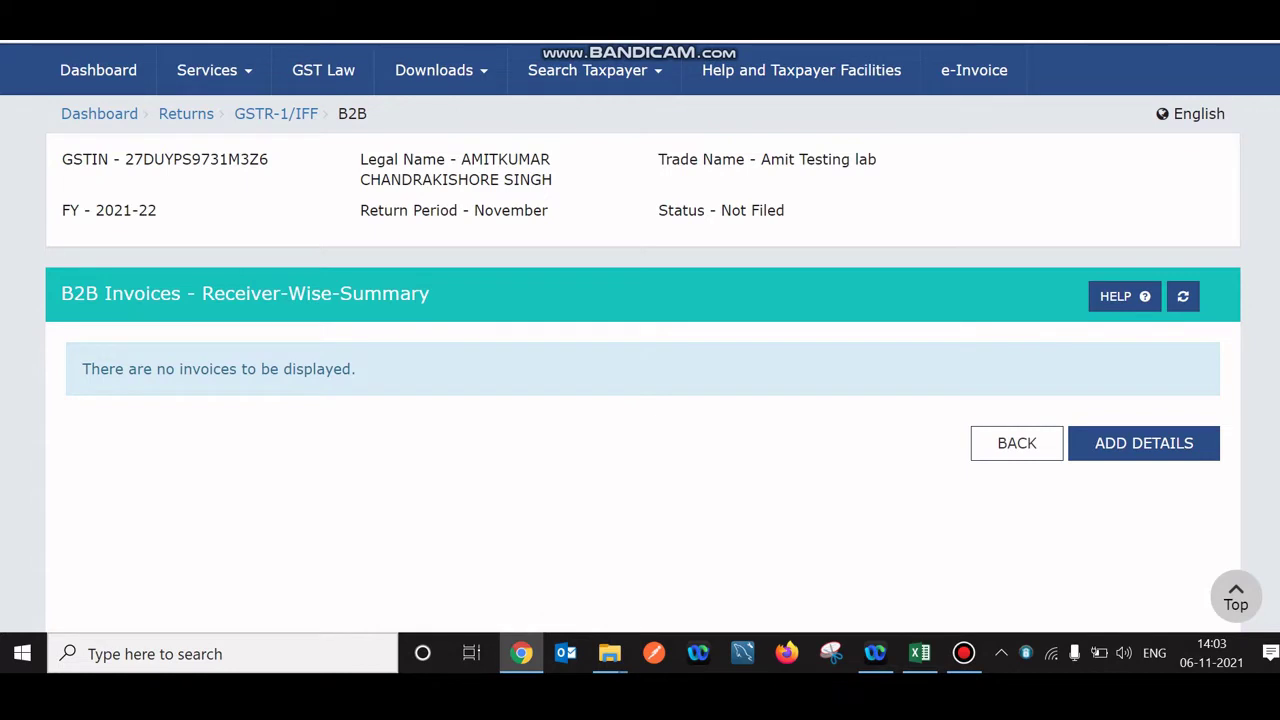
double_click(269, 369)
left_click(1143, 443)
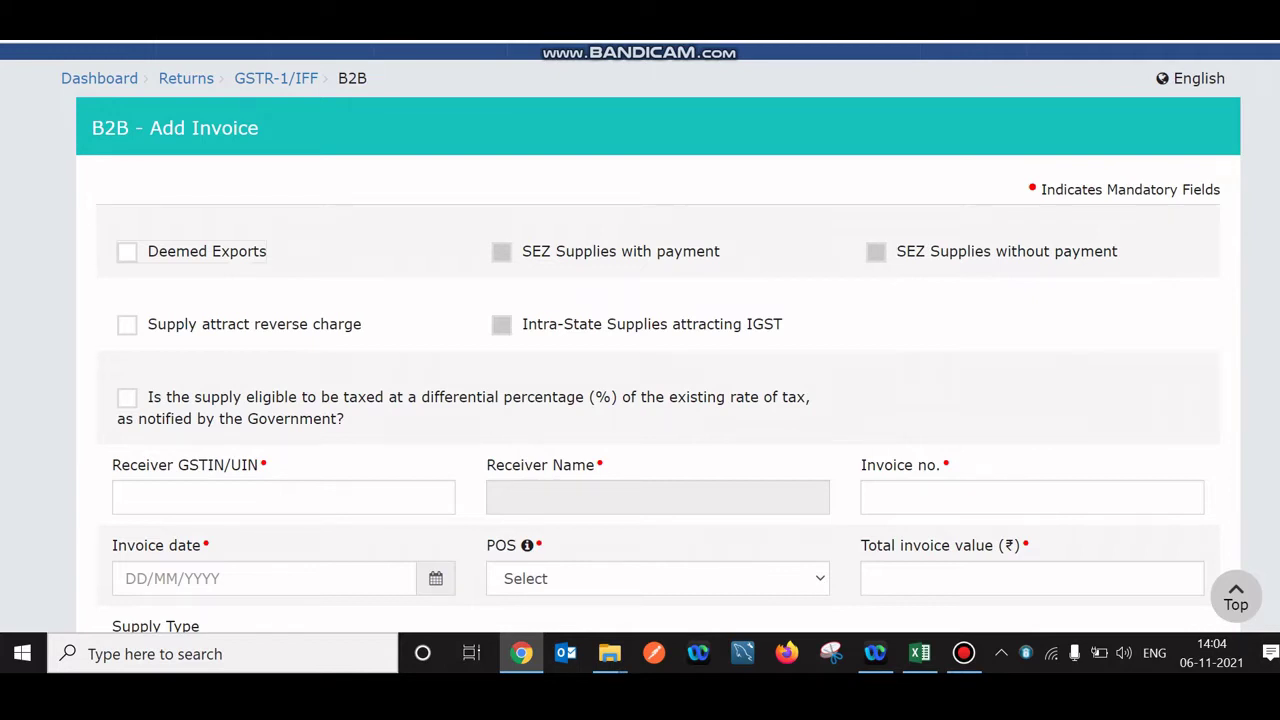
Paste a receiver GSTIN, which is rejected as unregistered, and dismiss the Windows notification
key("Tab")
scroll(640, 342, "down", 1)
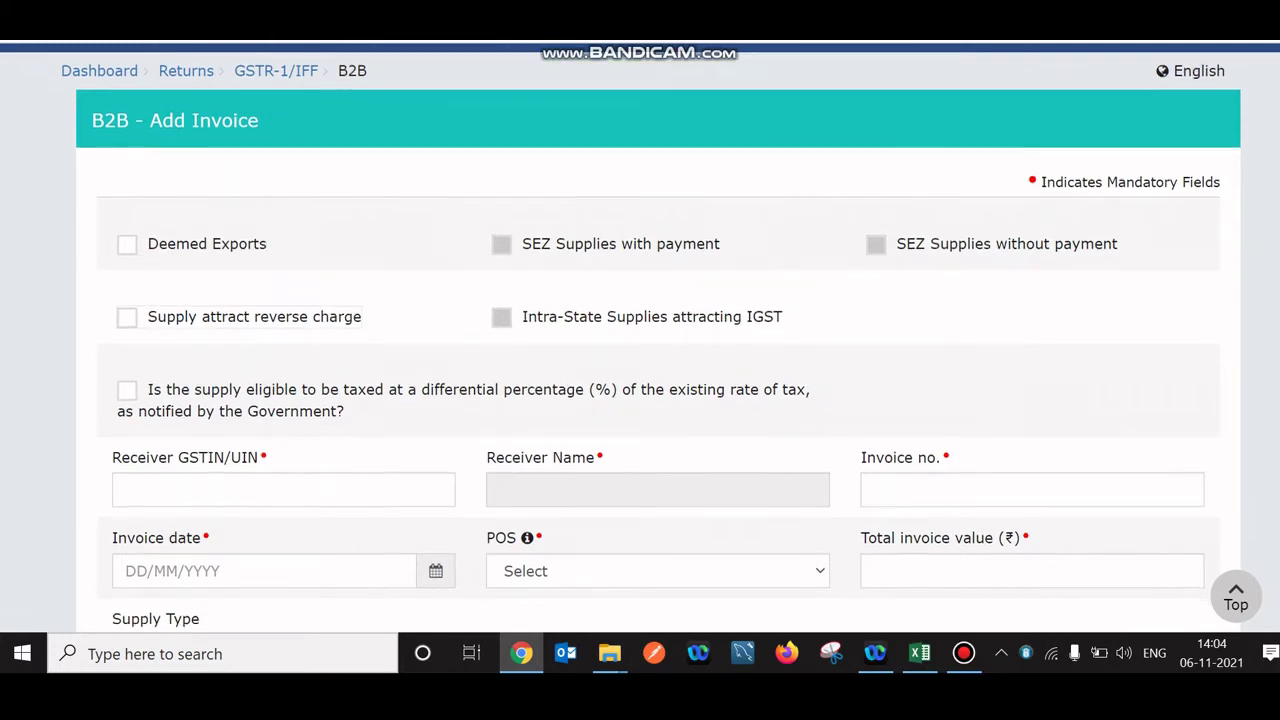
scroll(640, 342, "down", 1)
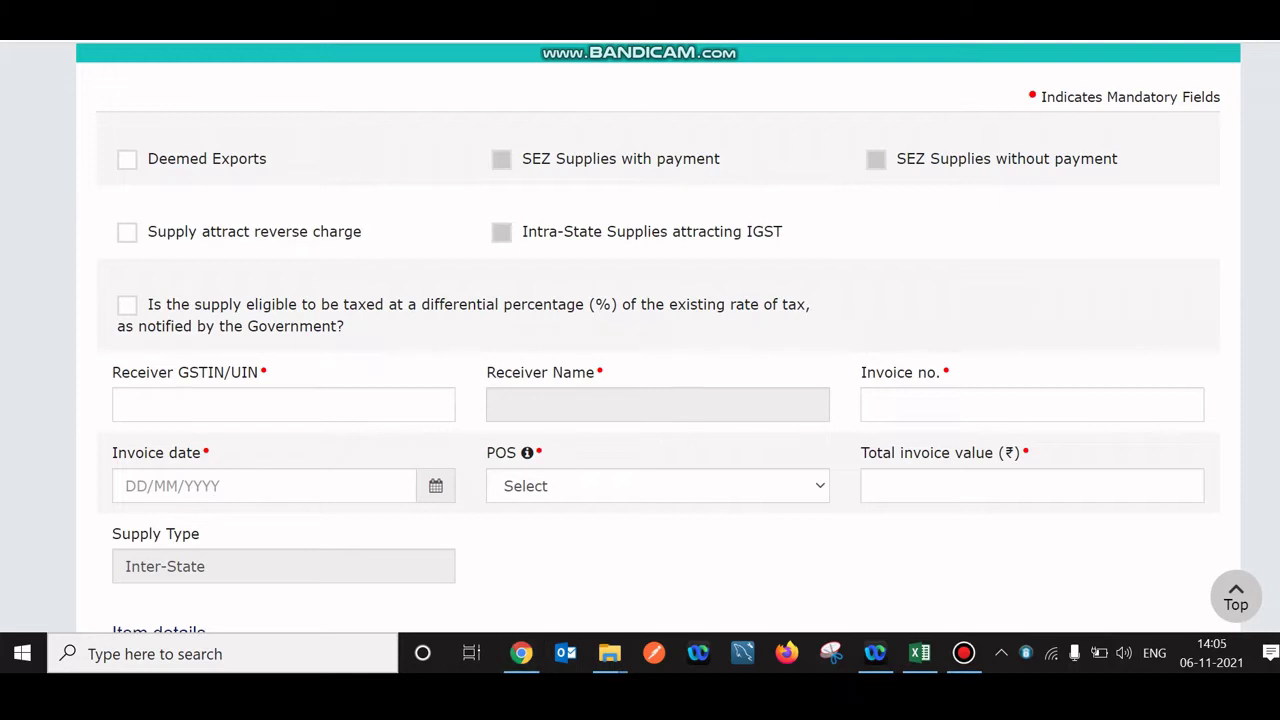
left_click(283, 404)
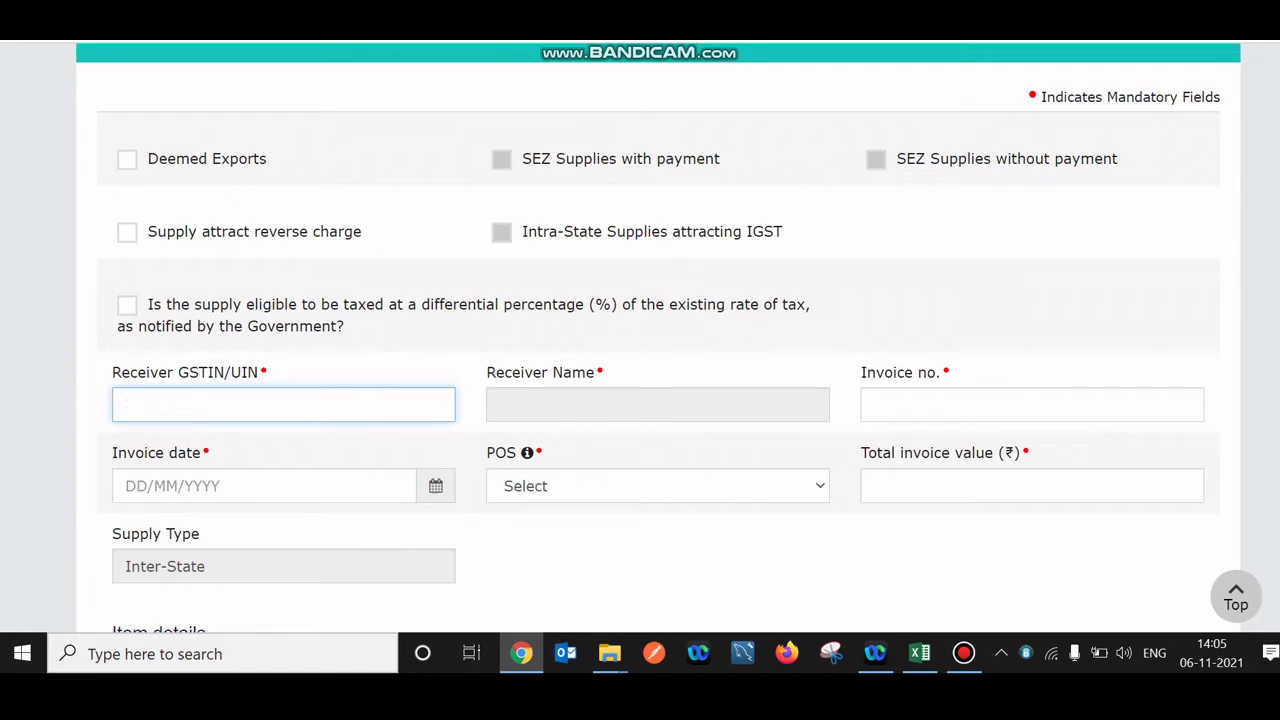
left_click(1032, 404)
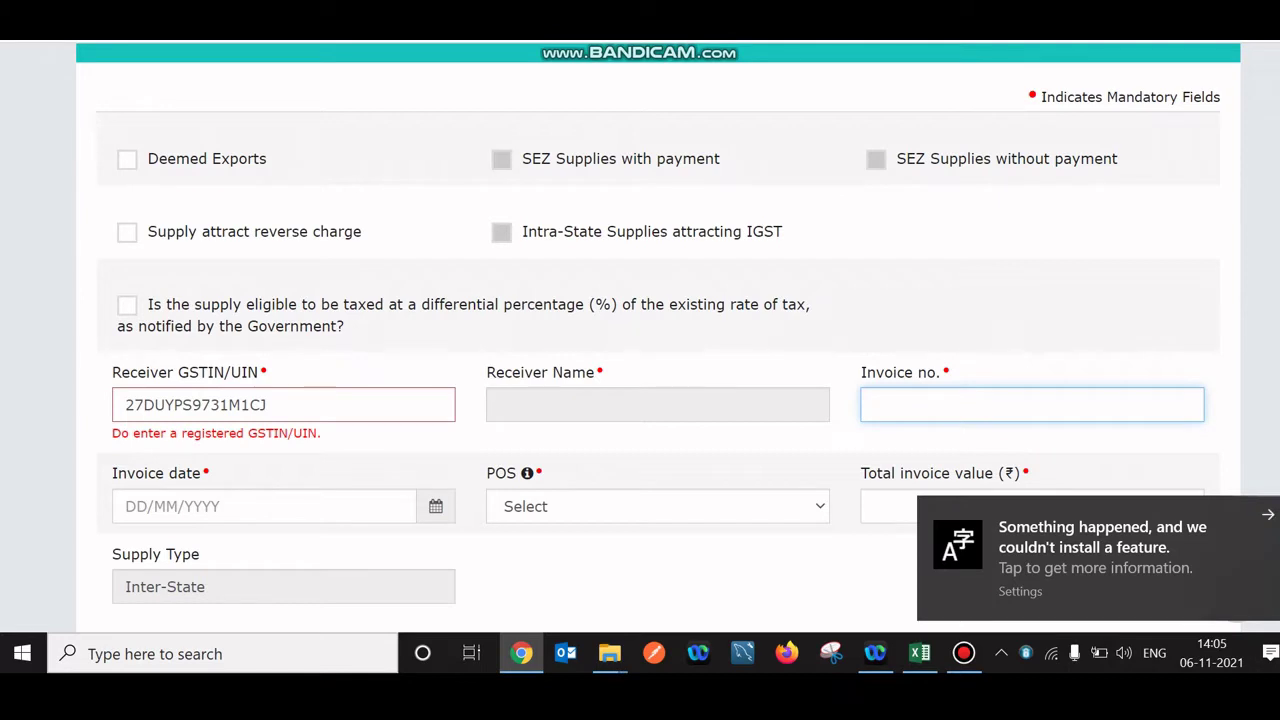
left_click(1268, 514)
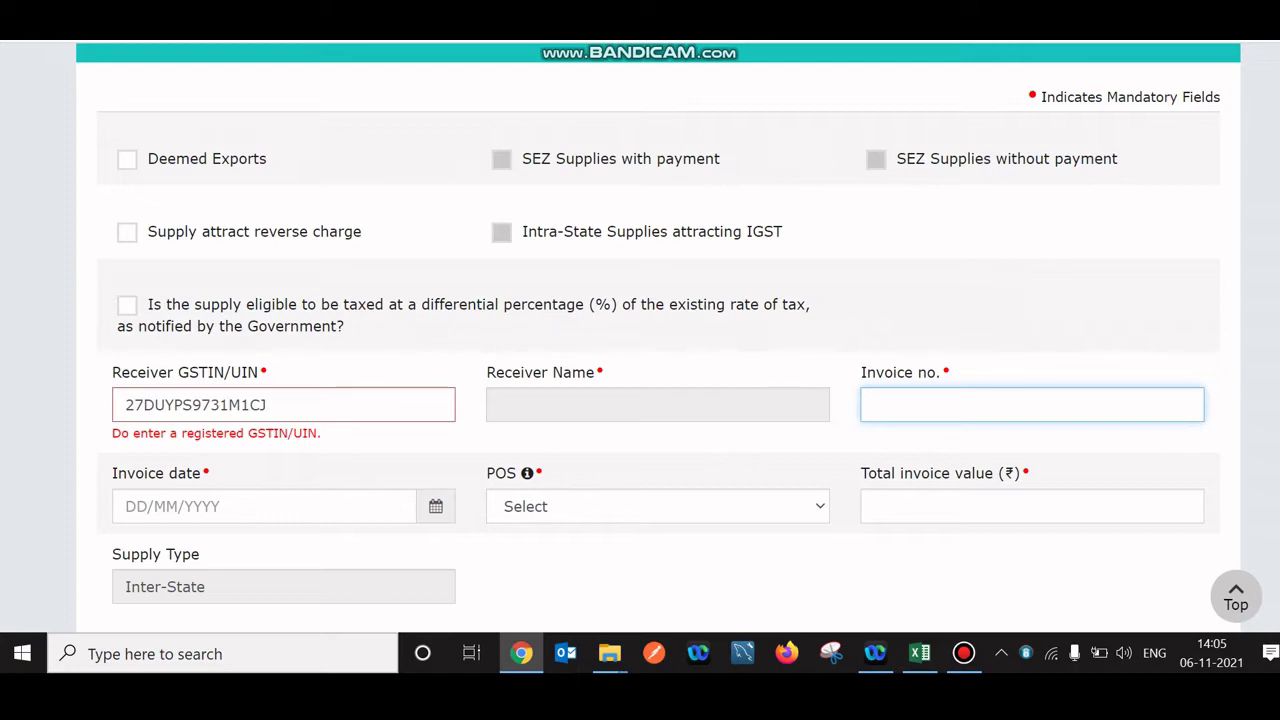
scroll(640, 340, "up", 3)
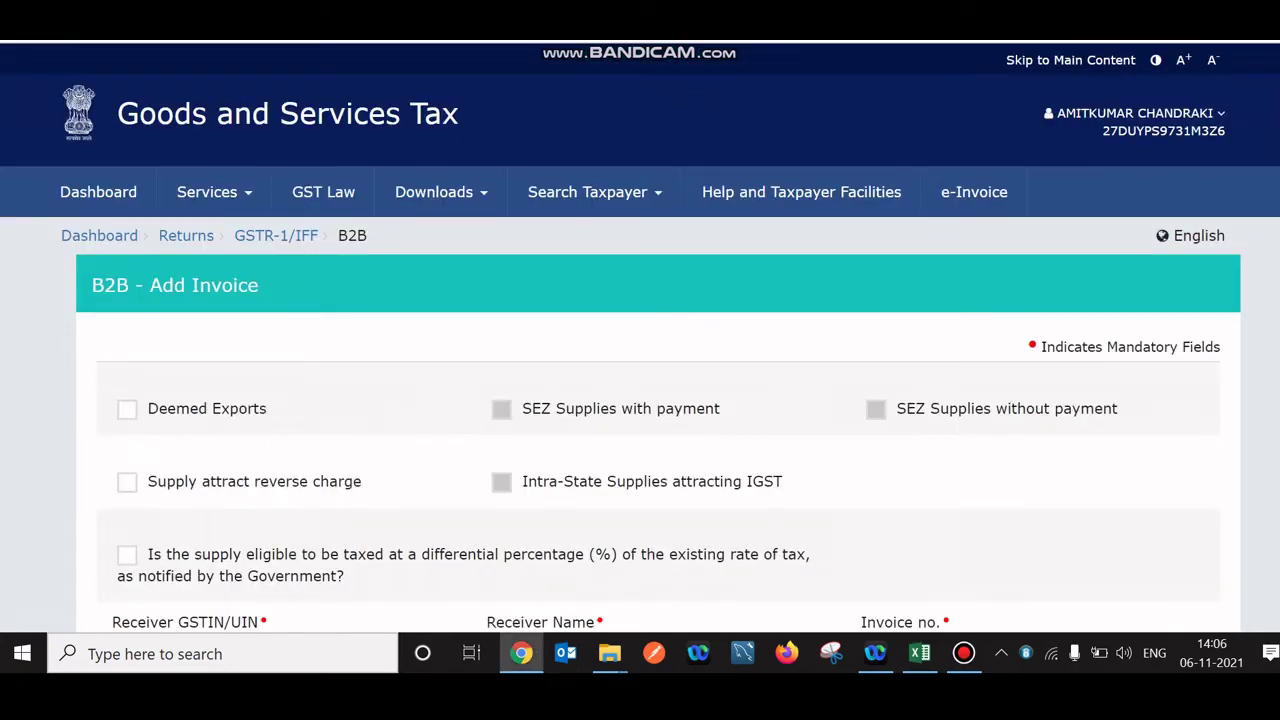
Paste a valid receiver GSTIN, then enter invoice number Inv-01 dated 06/11/2021
scroll(640, 340, "down", 2)
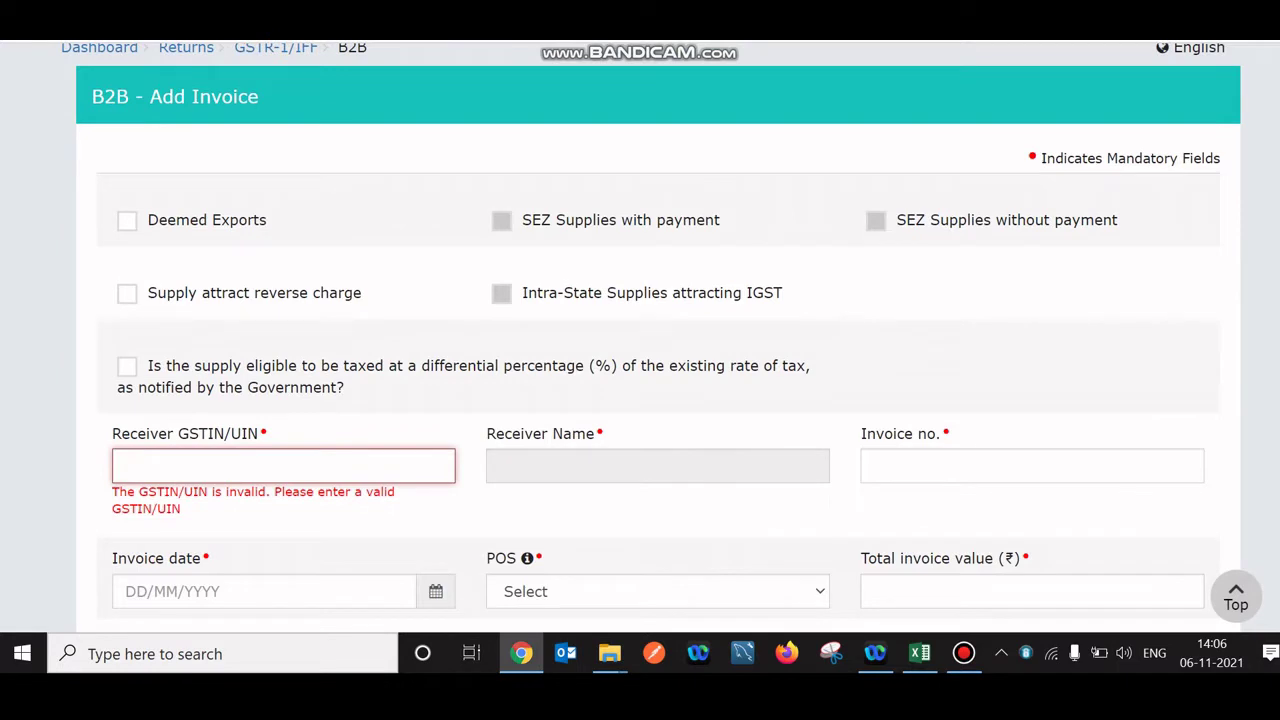
key("Tab")
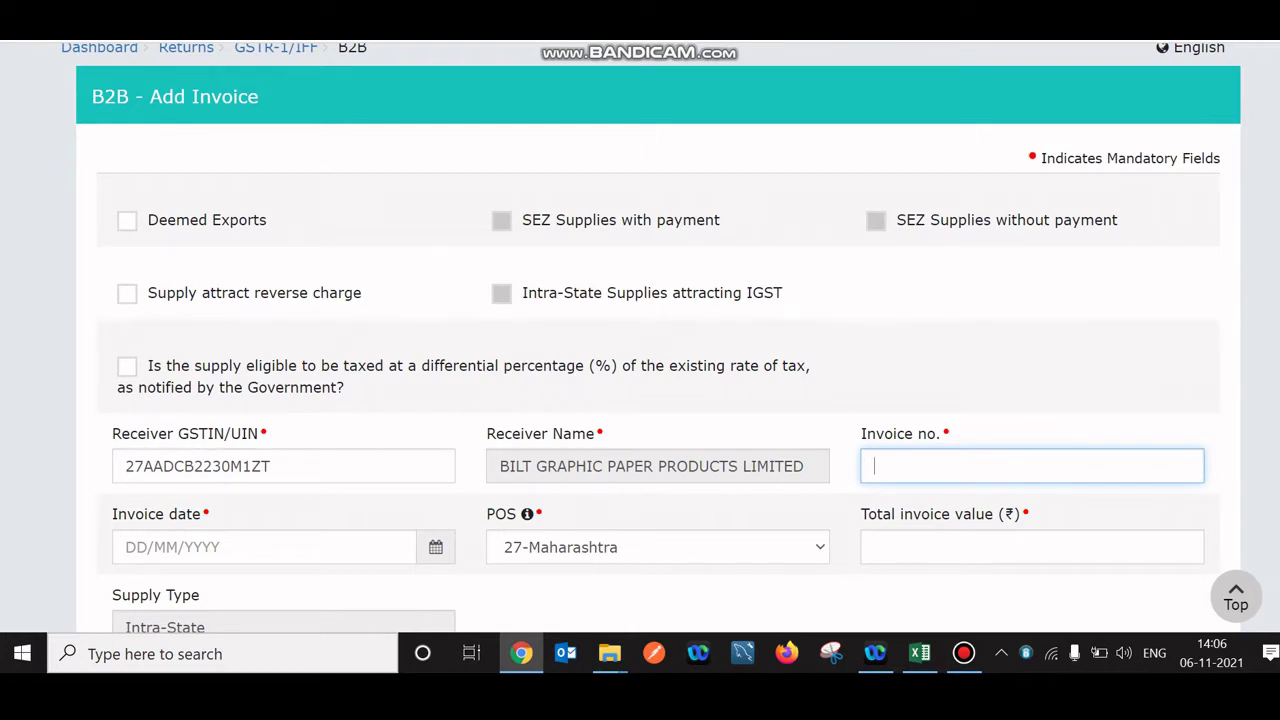
scroll(652, 337, "down", 1)
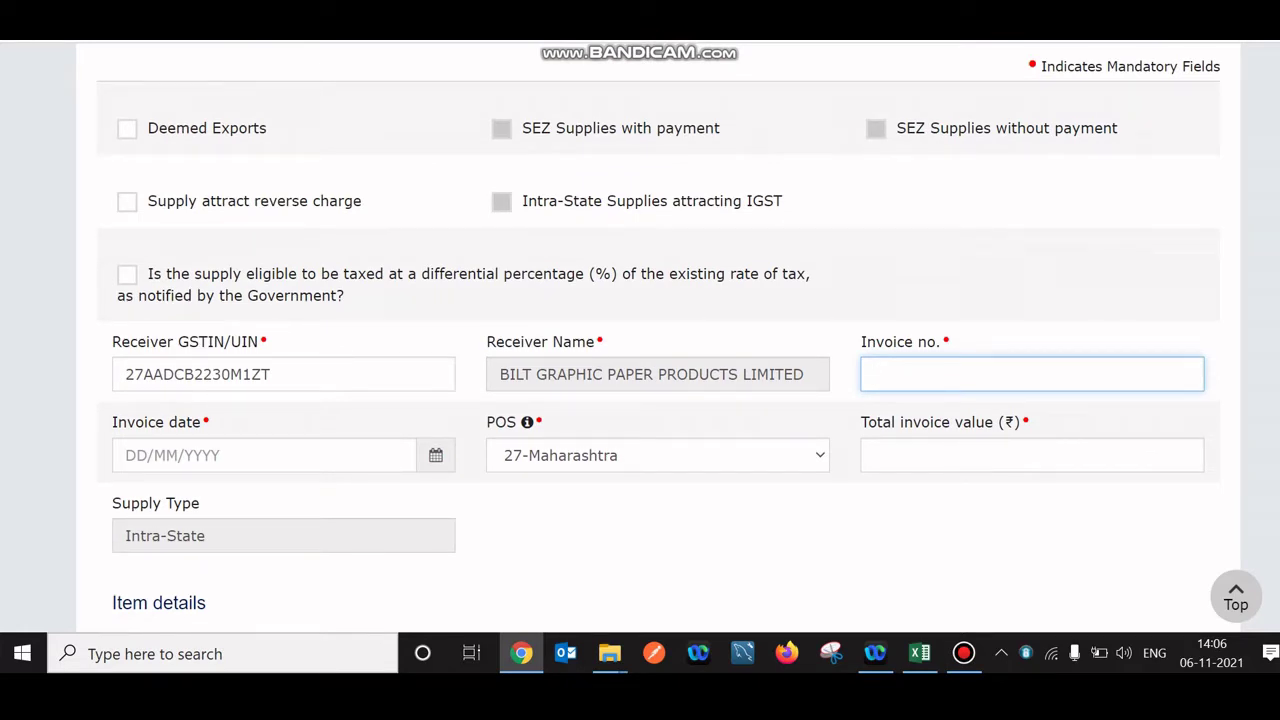
type("Inv-01")
key("Tab")
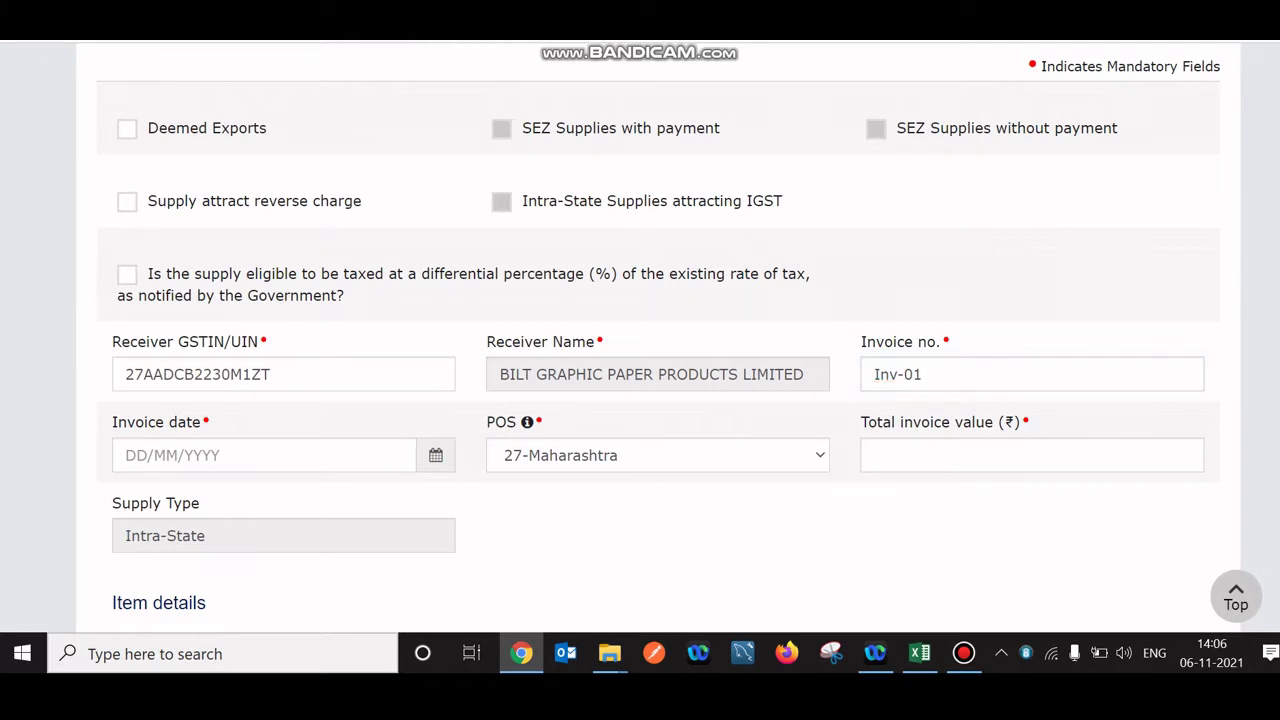
left_click(265, 455)
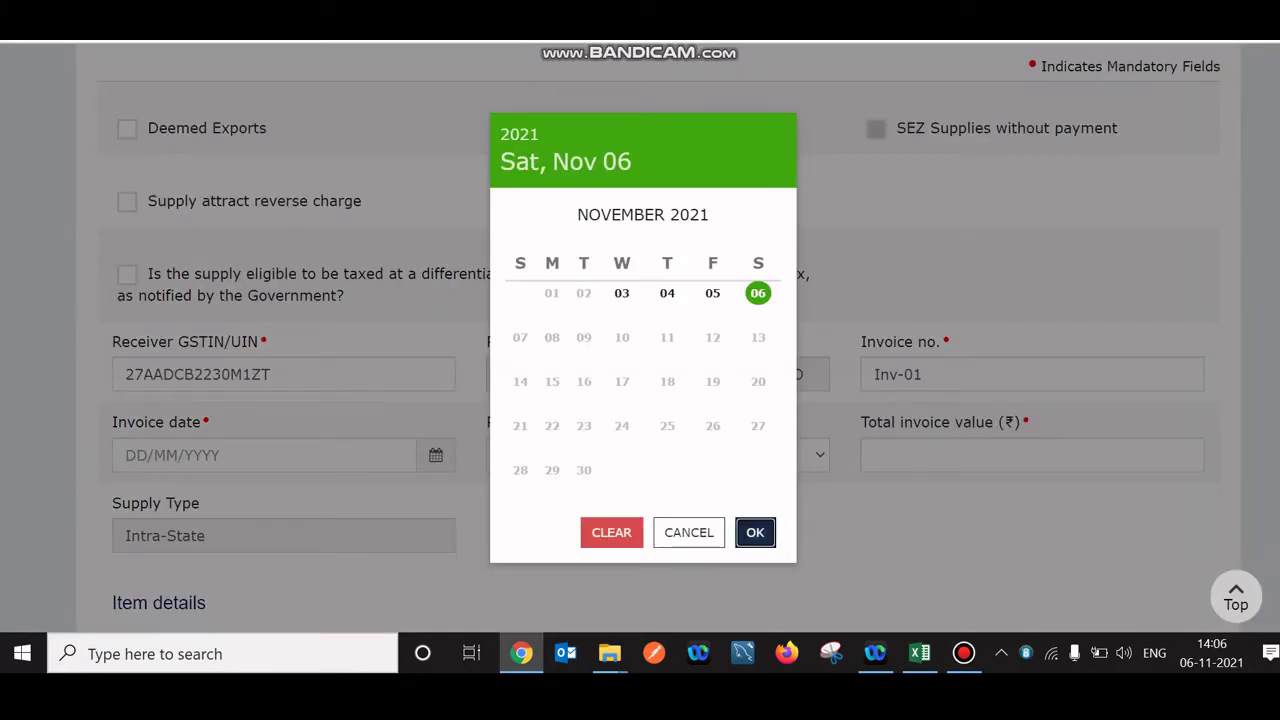
key("Return")
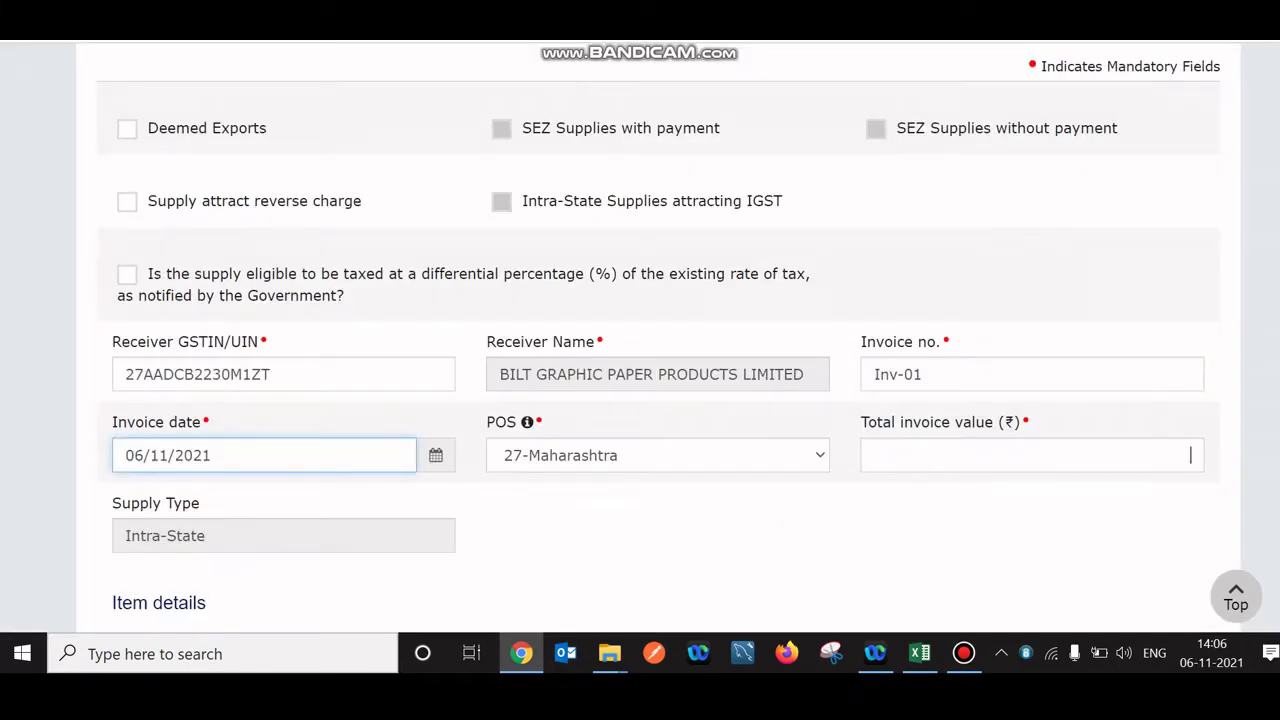
Enter 50,000 as the total invoice value and review the item details rate table
left_click(1190, 455)
type("50")
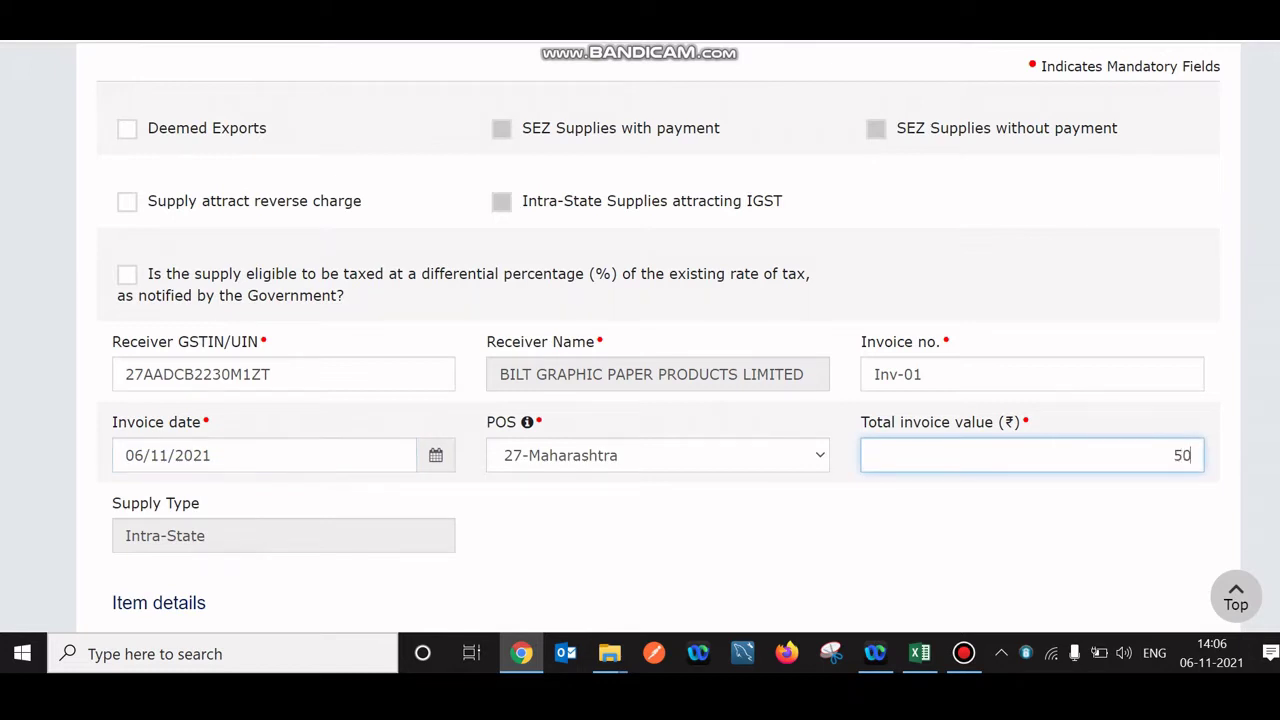
type("000")
scroll(659, 339, "down", 2)
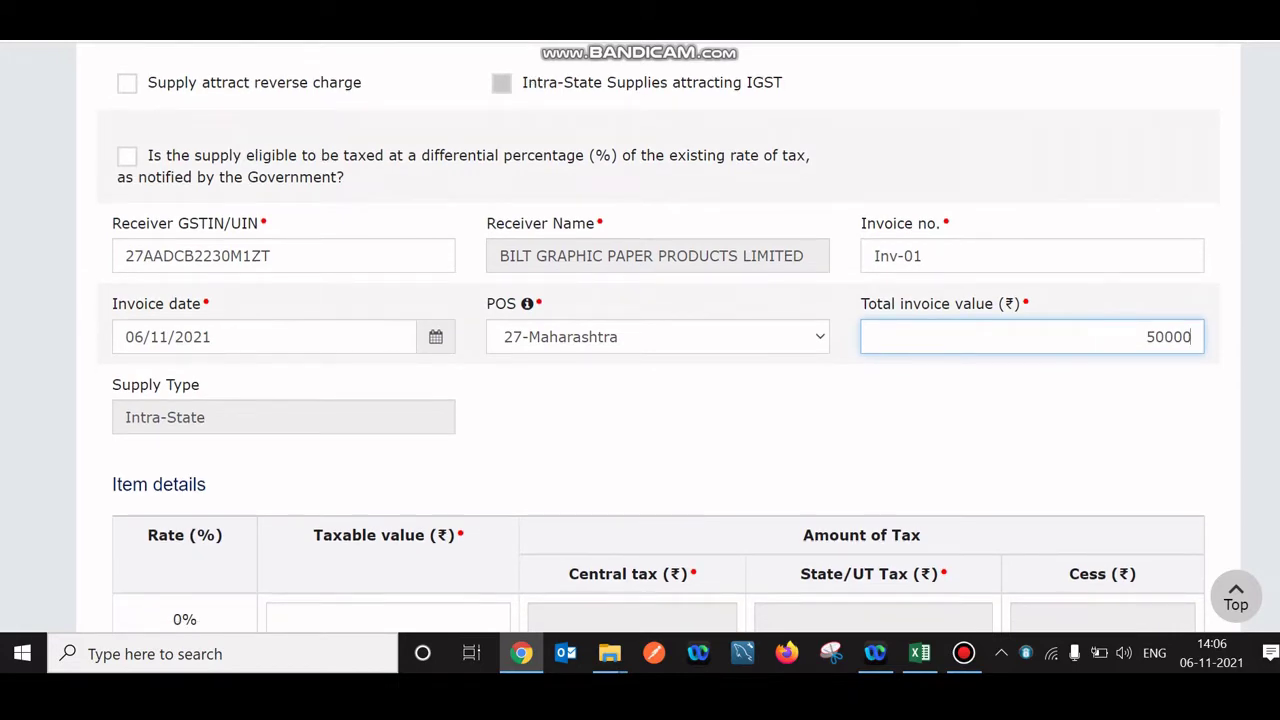
scroll(659, 336, "down", 4)
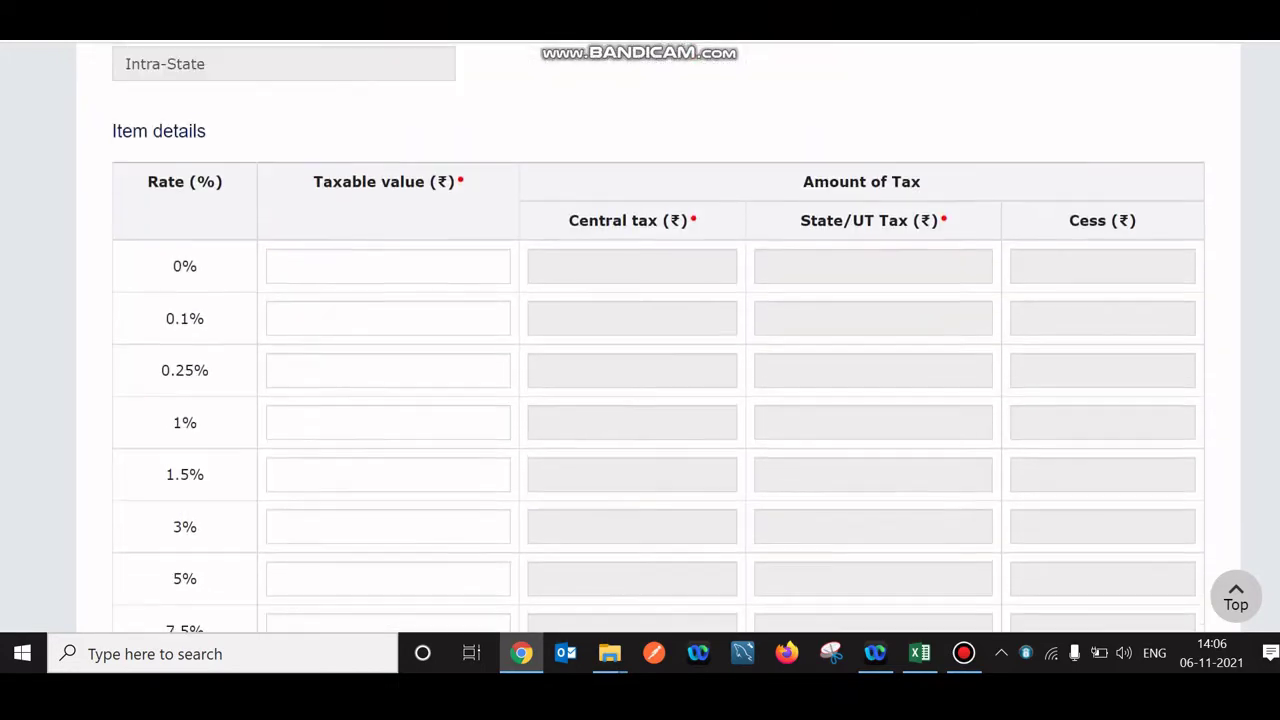
scroll(659, 339, "down", 3)
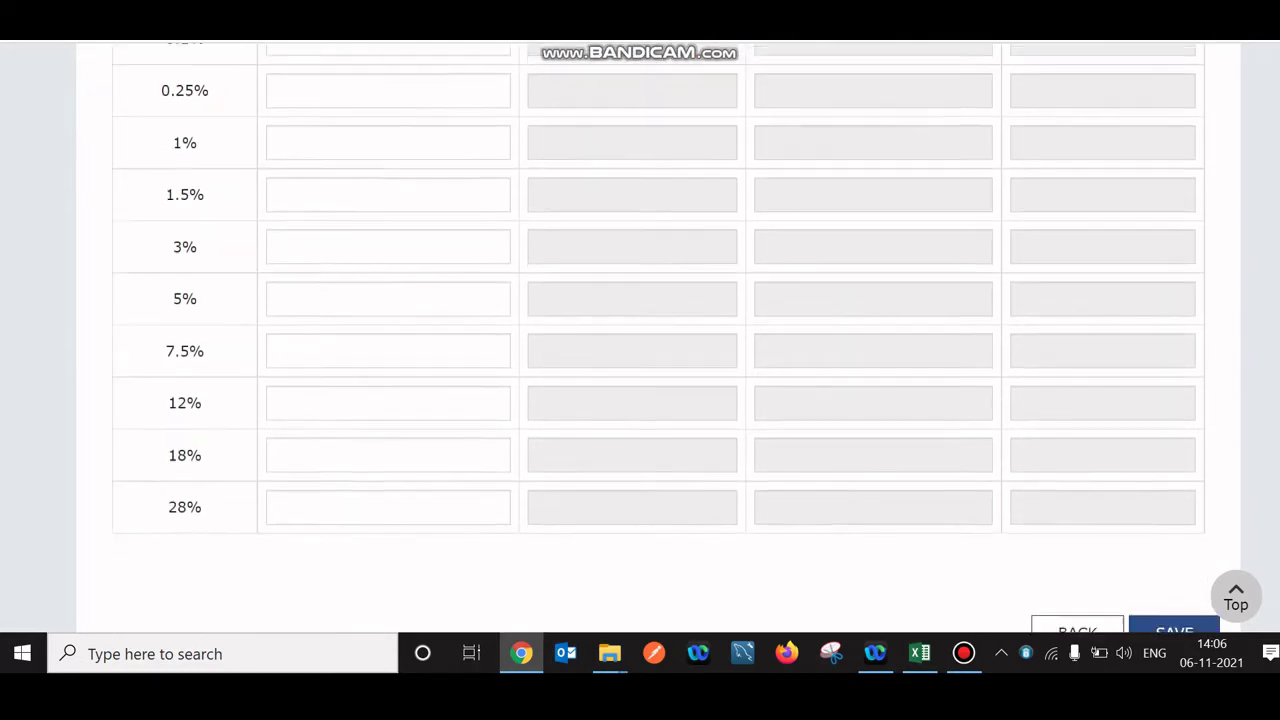
scroll(659, 339, "up", 2)
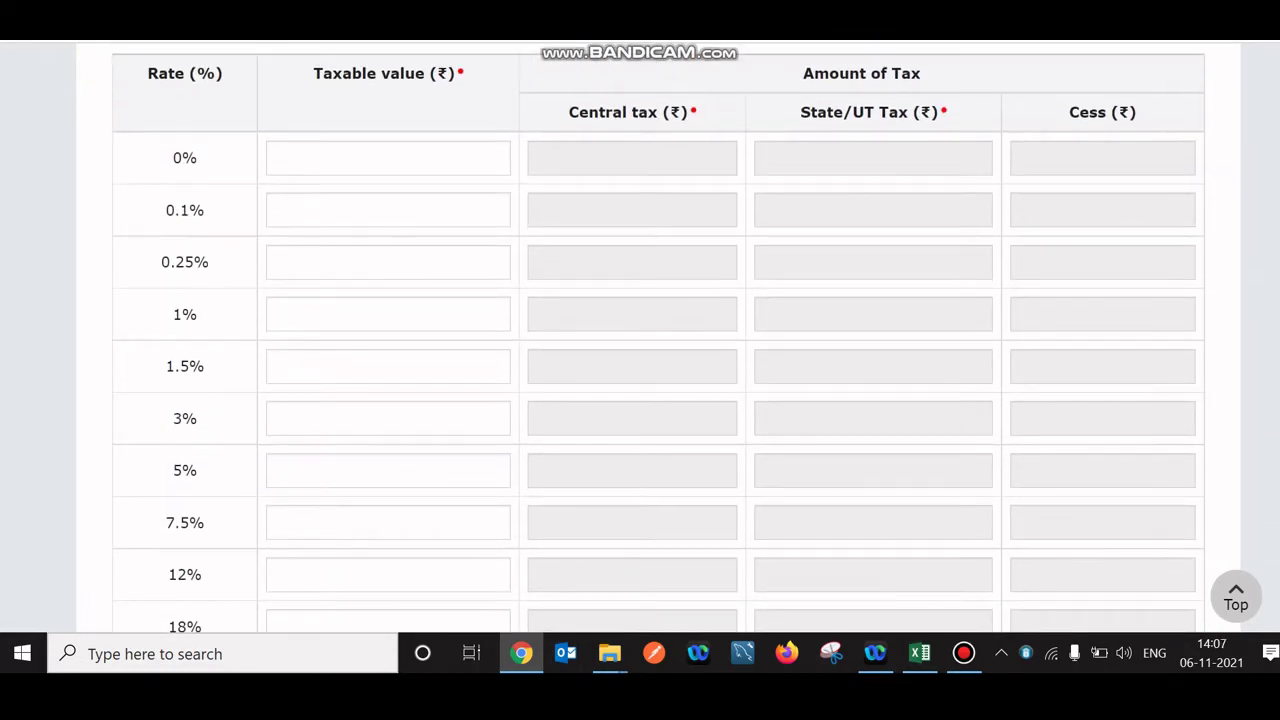
scroll(659, 339, "up", 2)
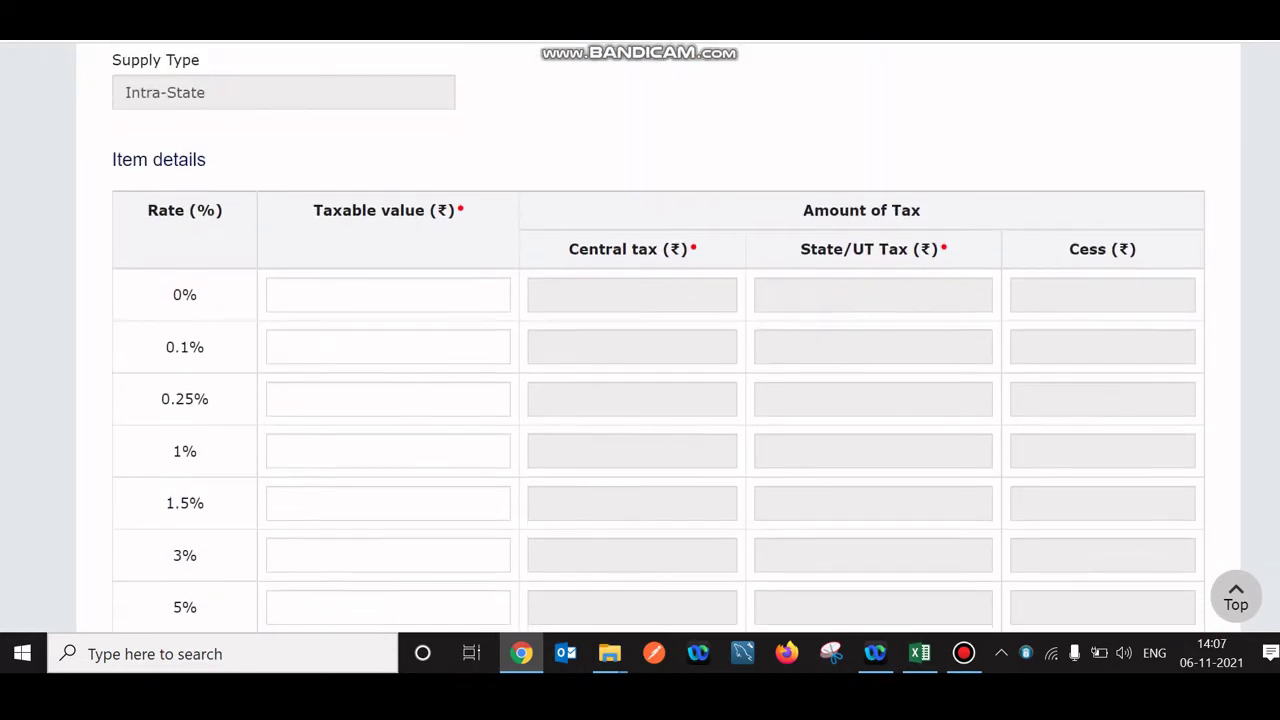
scroll(659, 339, "up", 2)
scroll(659, 339, "down", 1)
scroll(659, 339, "down", 1)
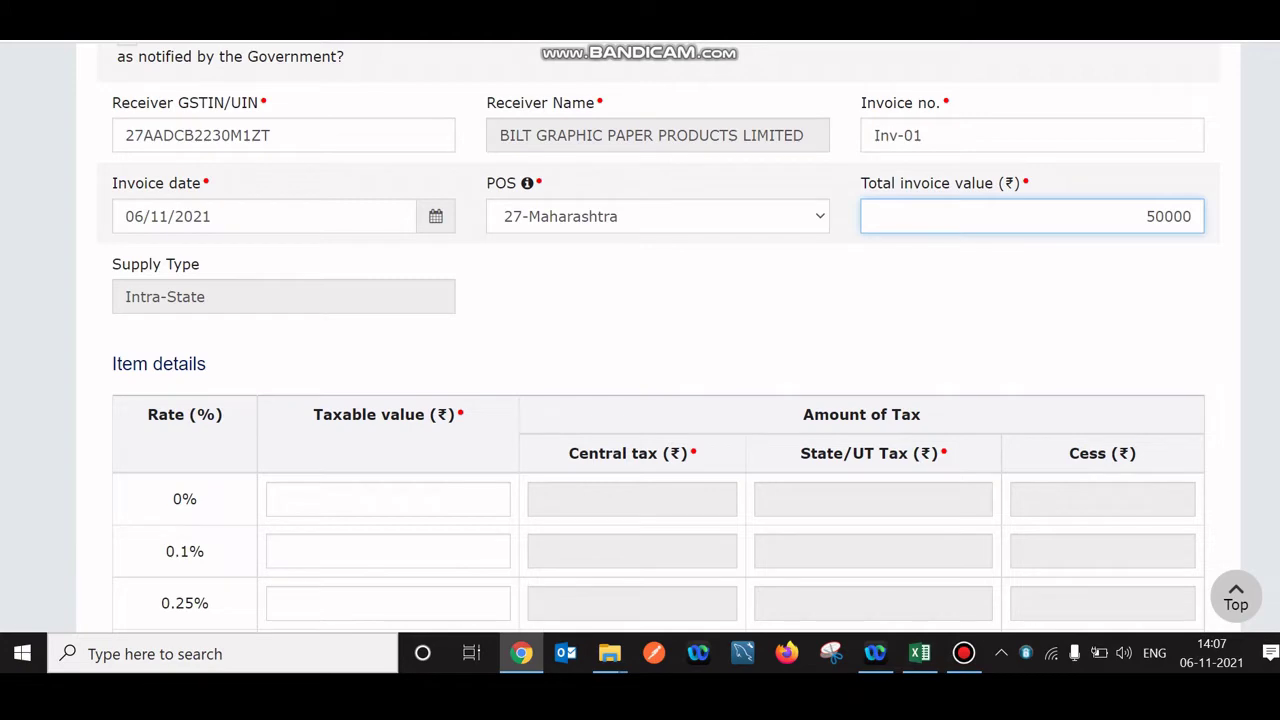
scroll(659, 339, "down", 1)
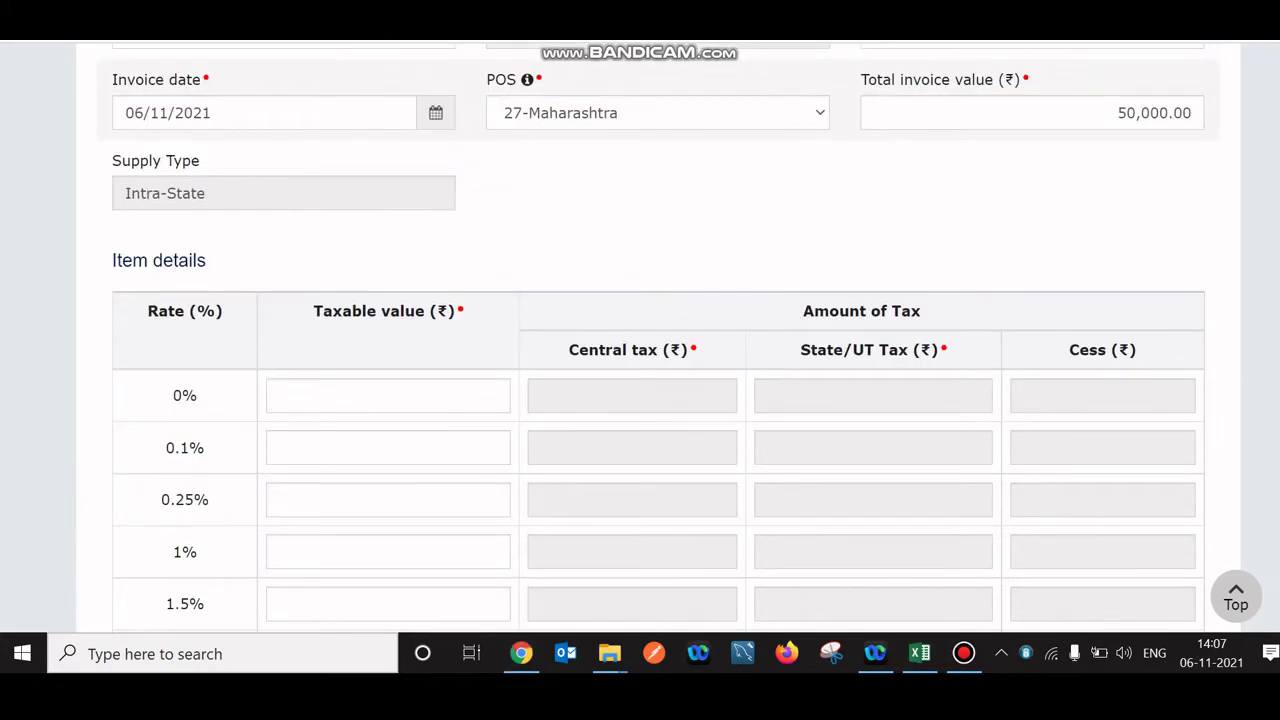
left_click(1150, 113)
scroll(659, 339, "down", 1)
scroll(659, 339, "up", 1)
scroll(659, 339, "up", 2)
scroll(658, 336, "up", 1)
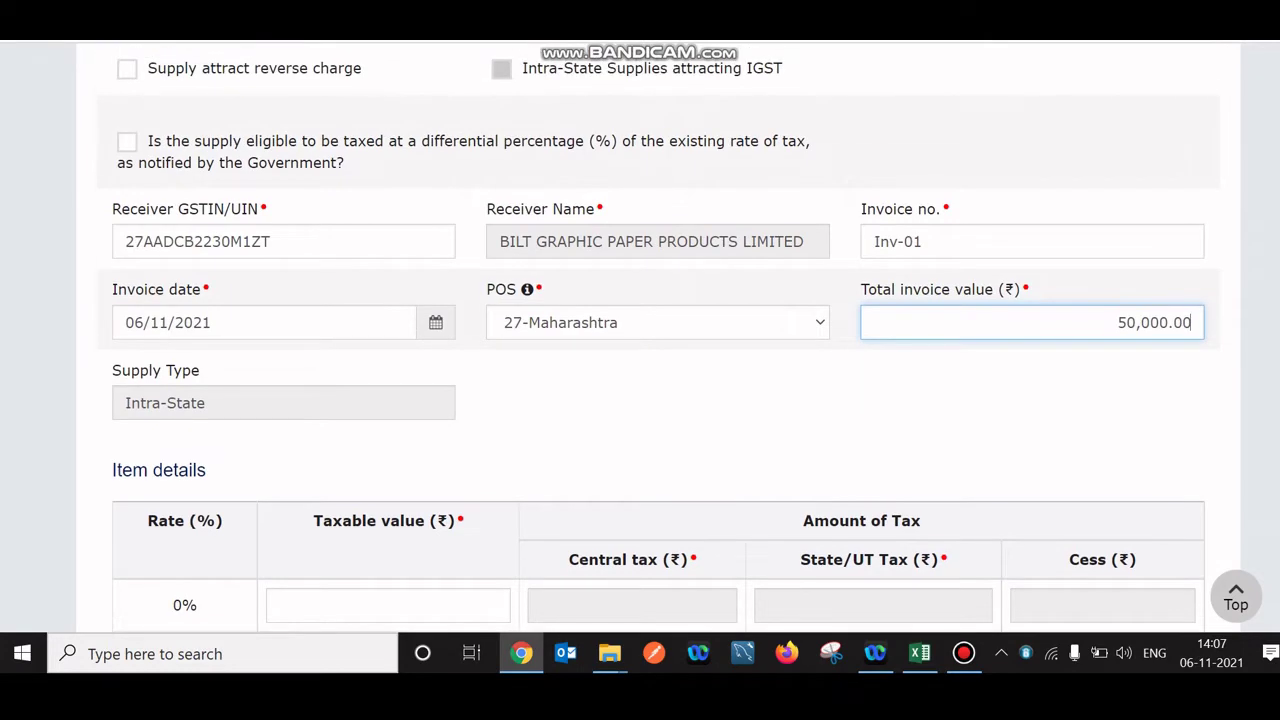
scroll(658, 336, "down", 1)
scroll(658, 336, "down", 3)
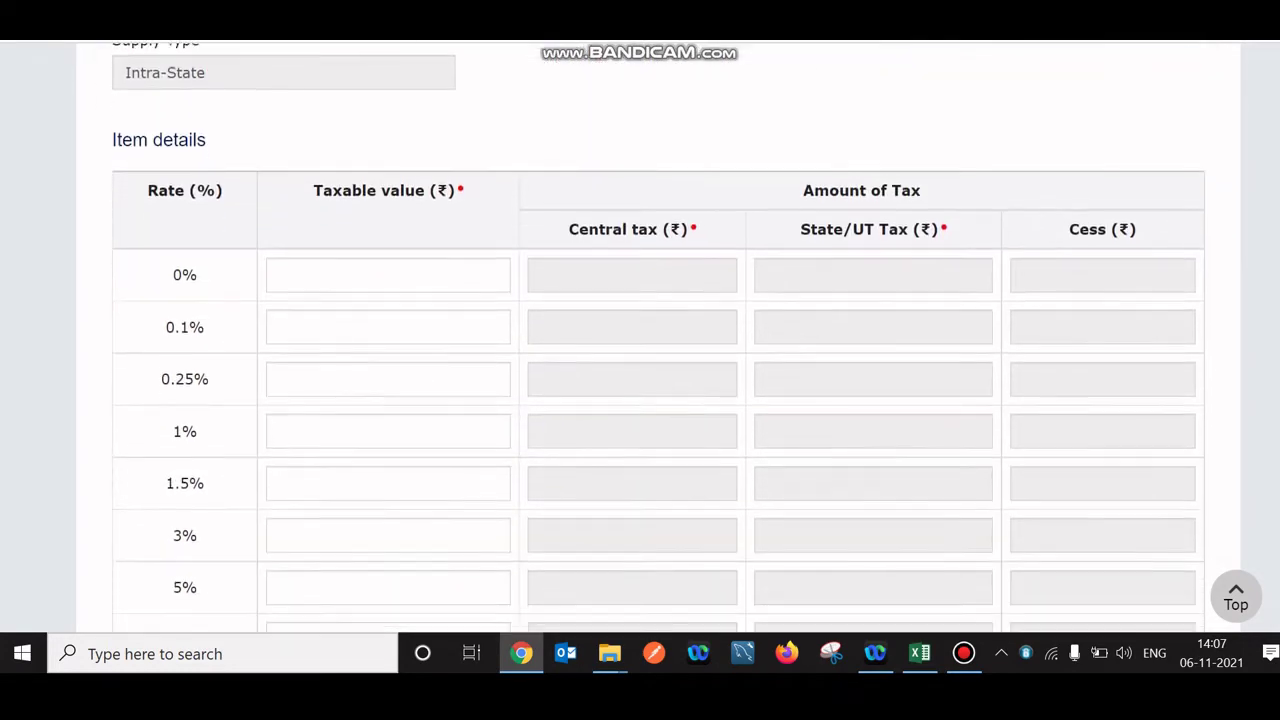
scroll(658, 336, "down", 3)
scroll(658, 336, "down", 1)
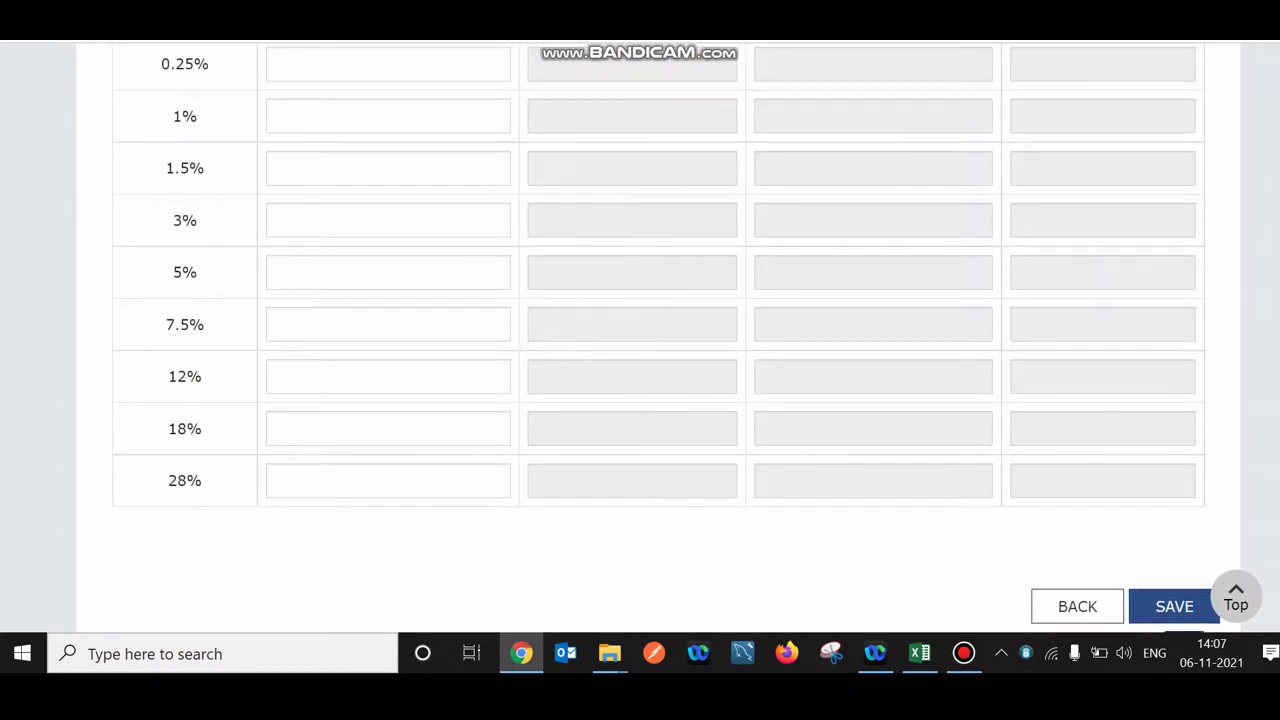
scroll(658, 336, "up", 3)
scroll(658, 336, "down", 2)
scroll(658, 336, "down", 1)
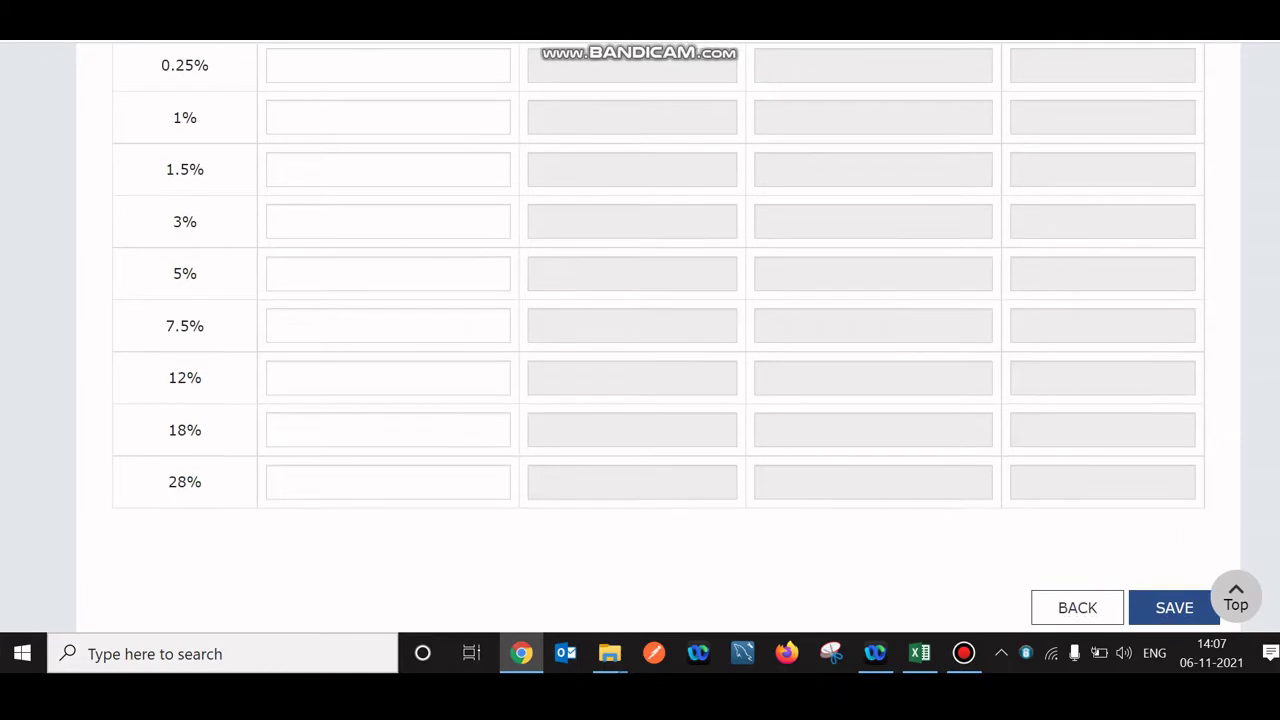
scroll(658, 336, "down", 1)
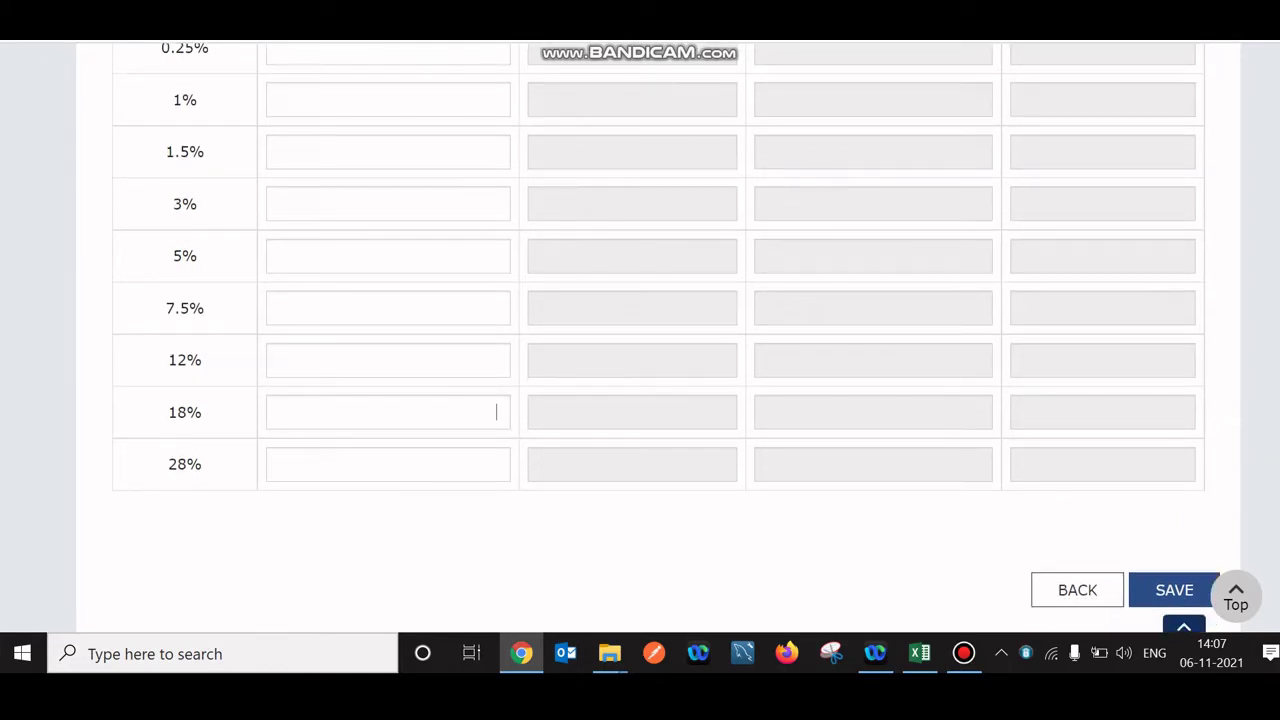
Enter a 45,000 taxable value in the 18% rate row
left_click(496, 412)
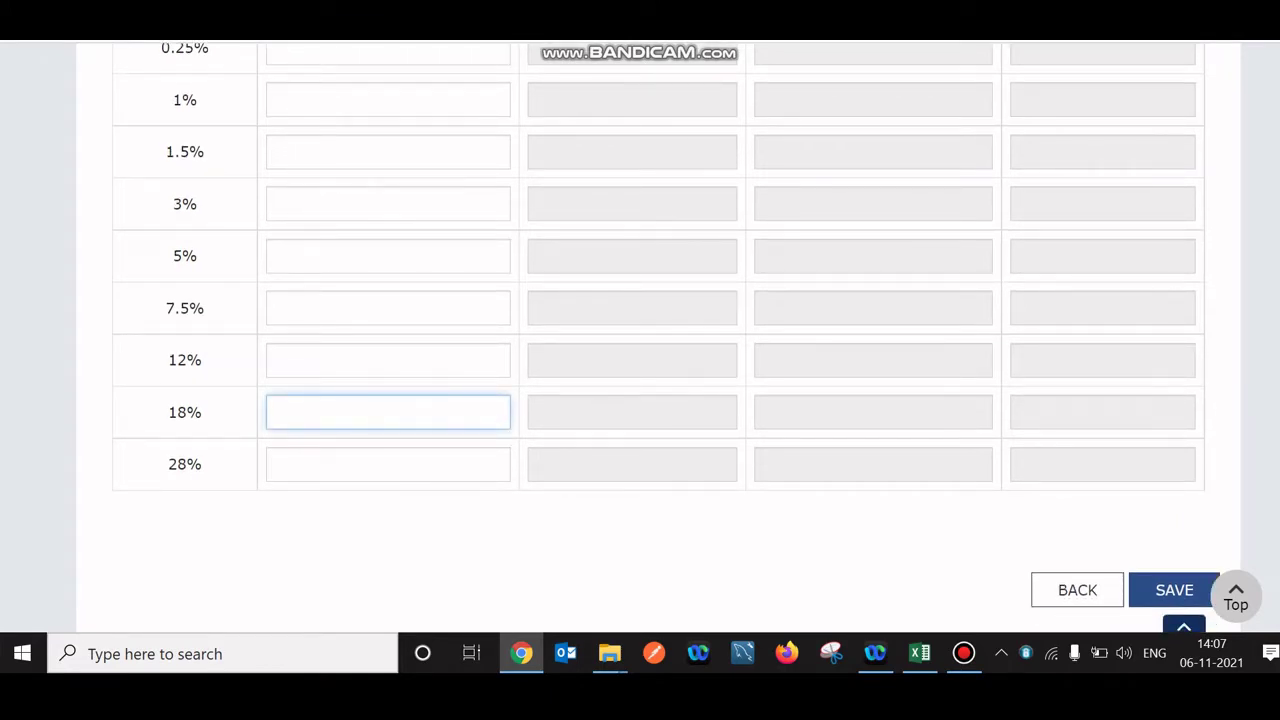
type("45000")
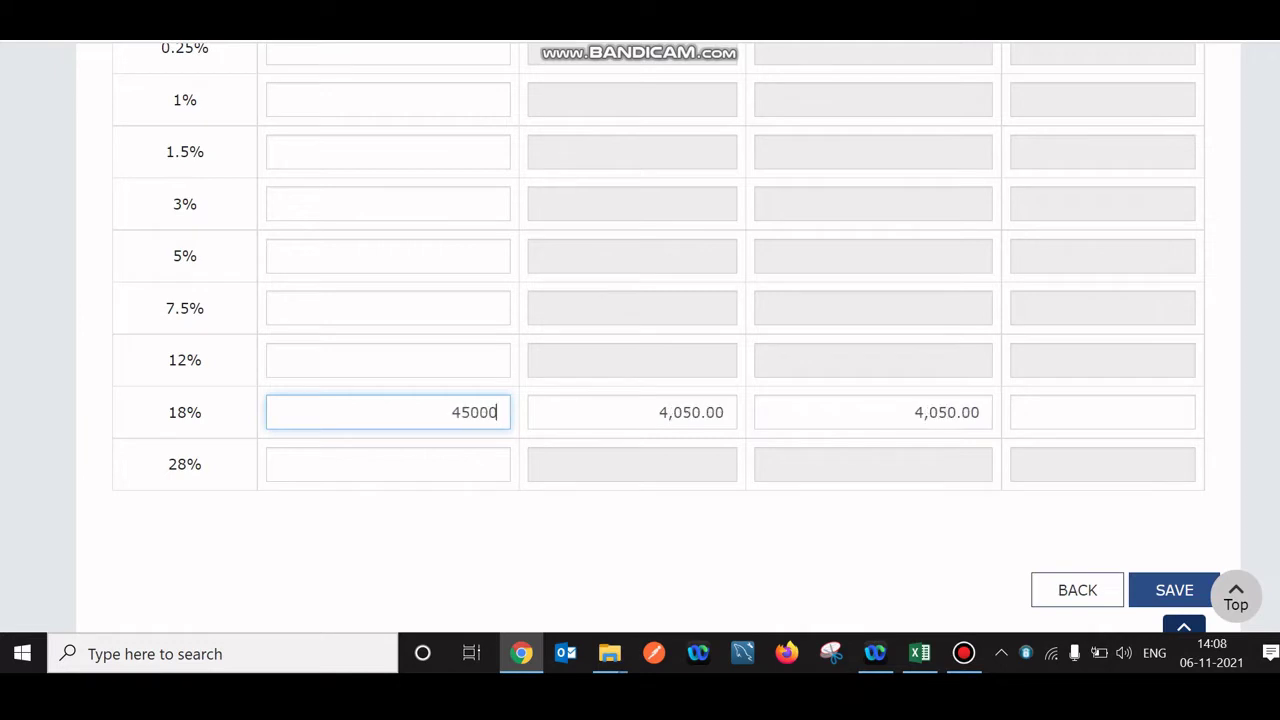
scroll(496, 412, "up", 4)
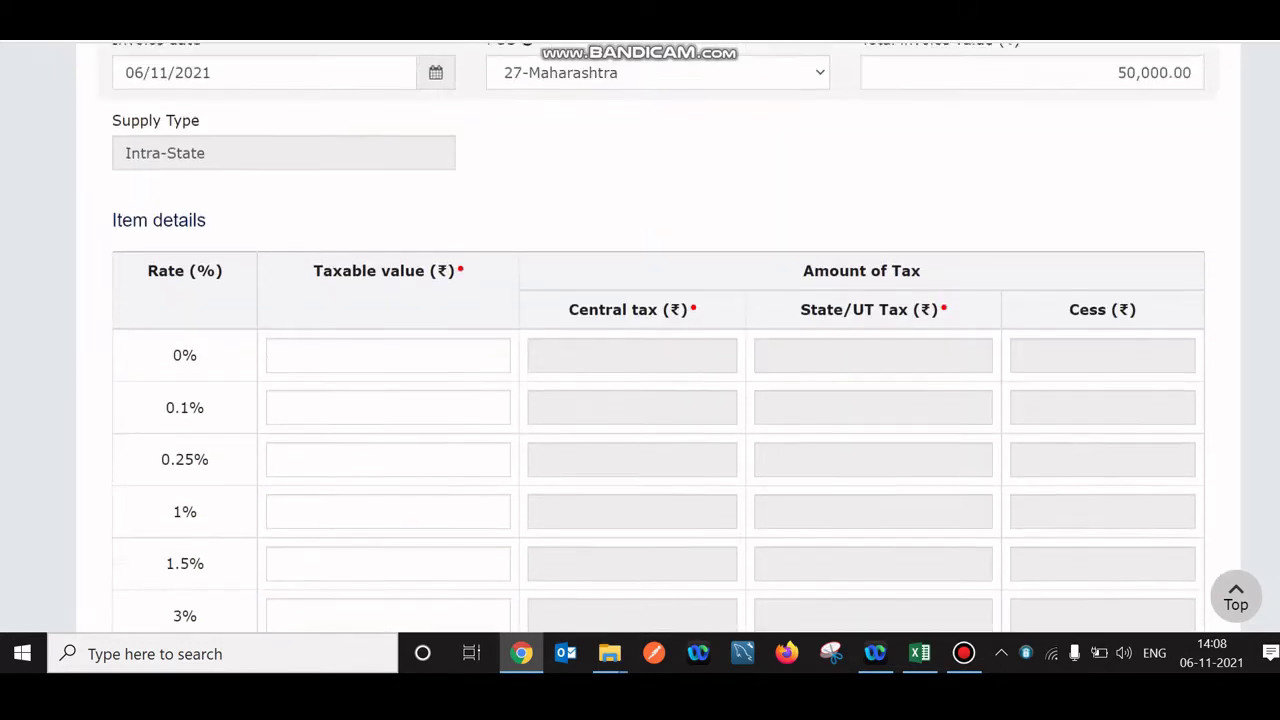
scroll(658, 336, "down", 3)
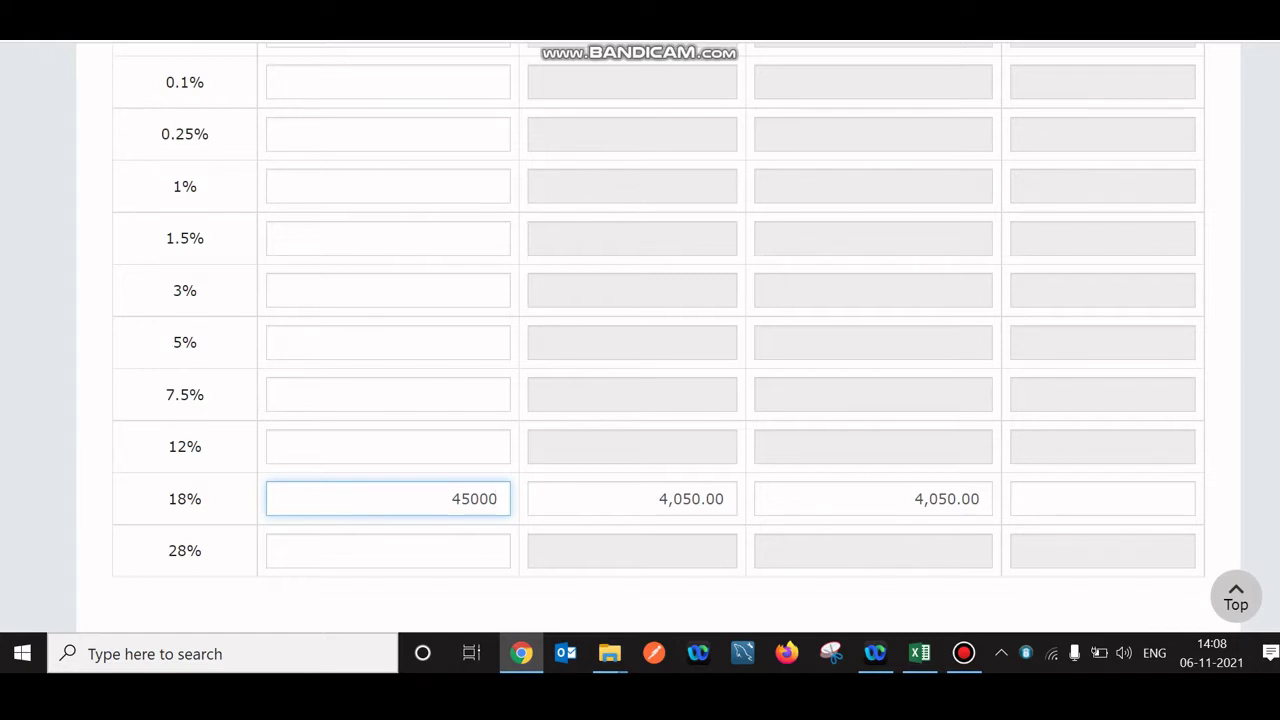
scroll(640, 330, "up", 4)
scroll(640, 330, "down", 2)
scroll(640, 330, "down", 3)
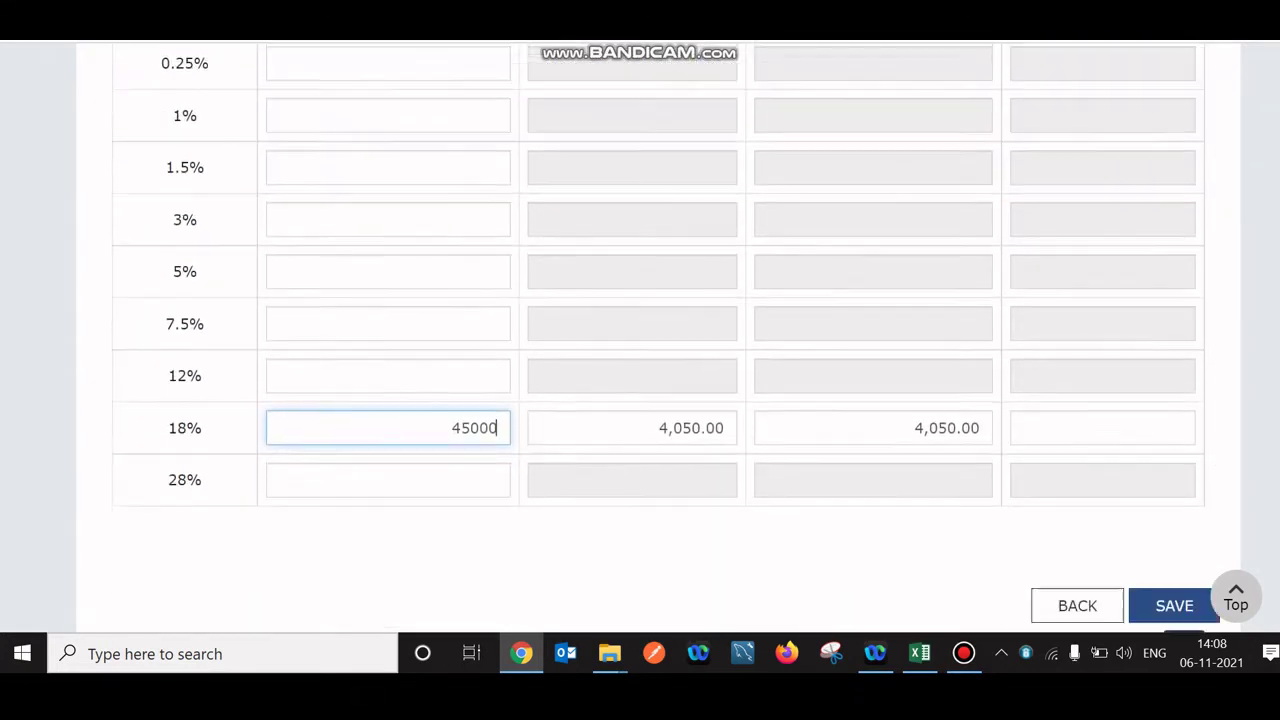
Add 100 cess to the 18% row and save invoice Inv-01
left_click(1102, 408)
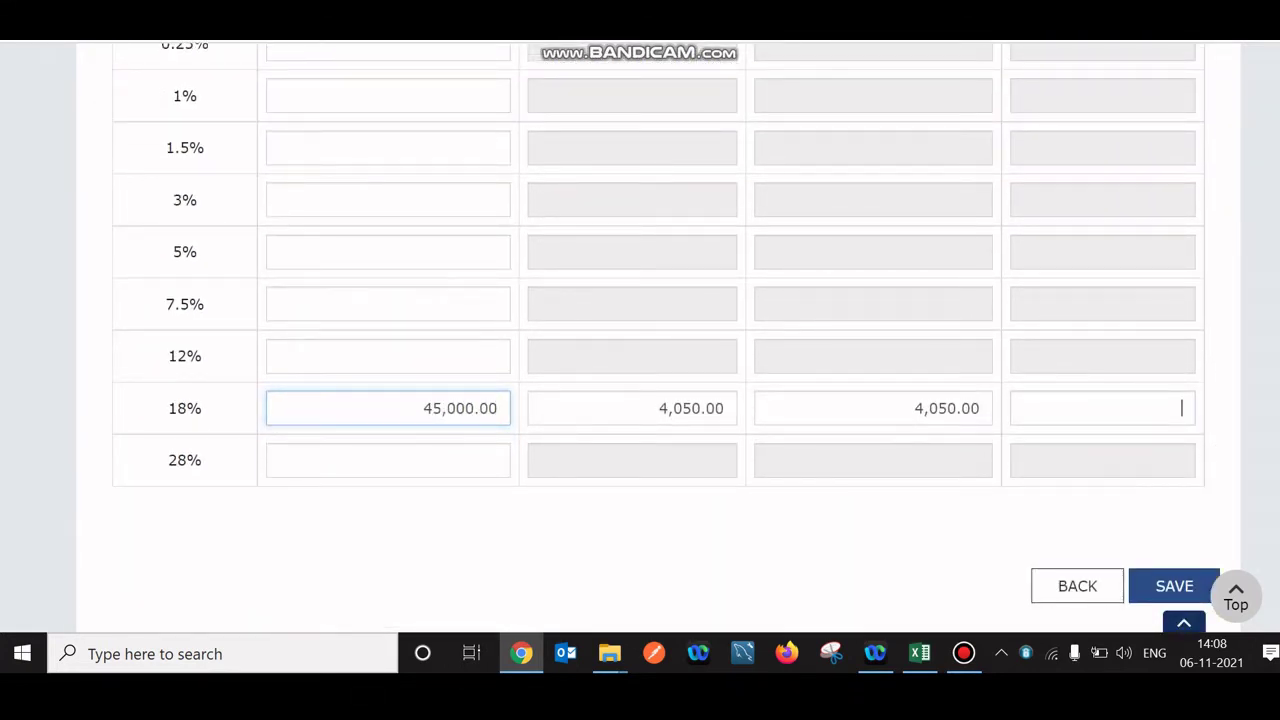
type("100")
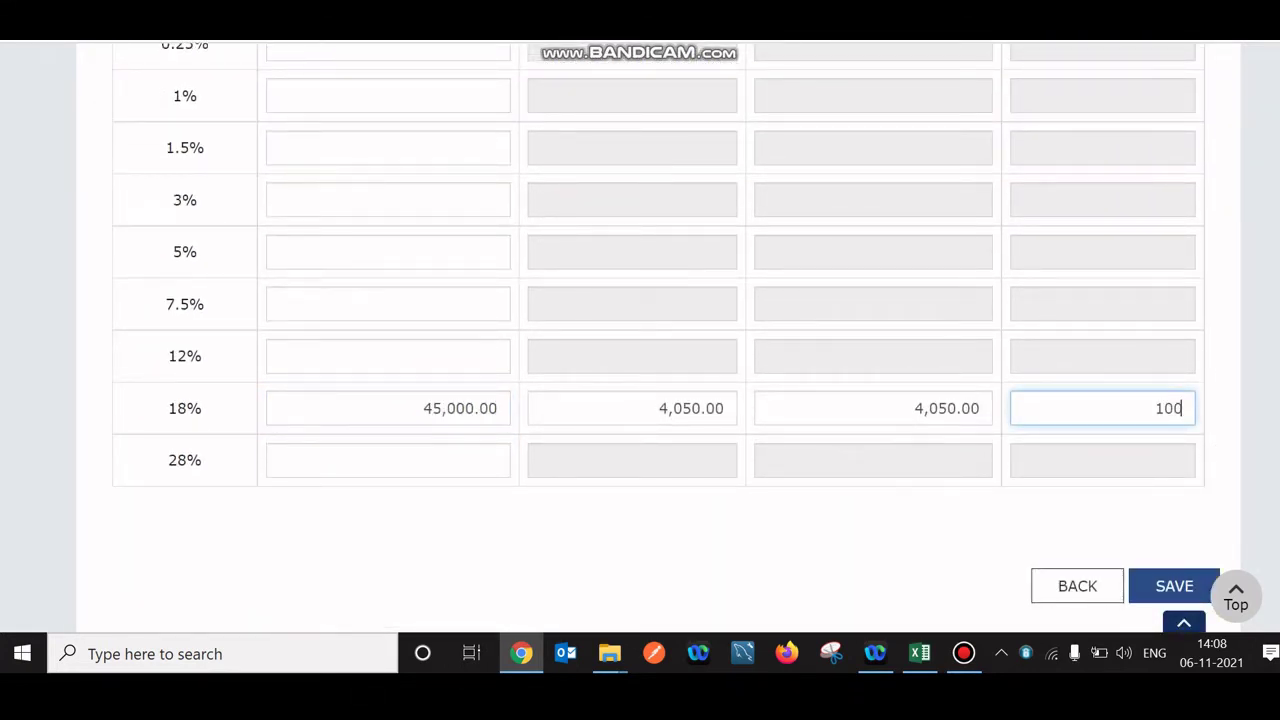
scroll(640, 330, "up", 4)
scroll(640, 330, "down", 6)
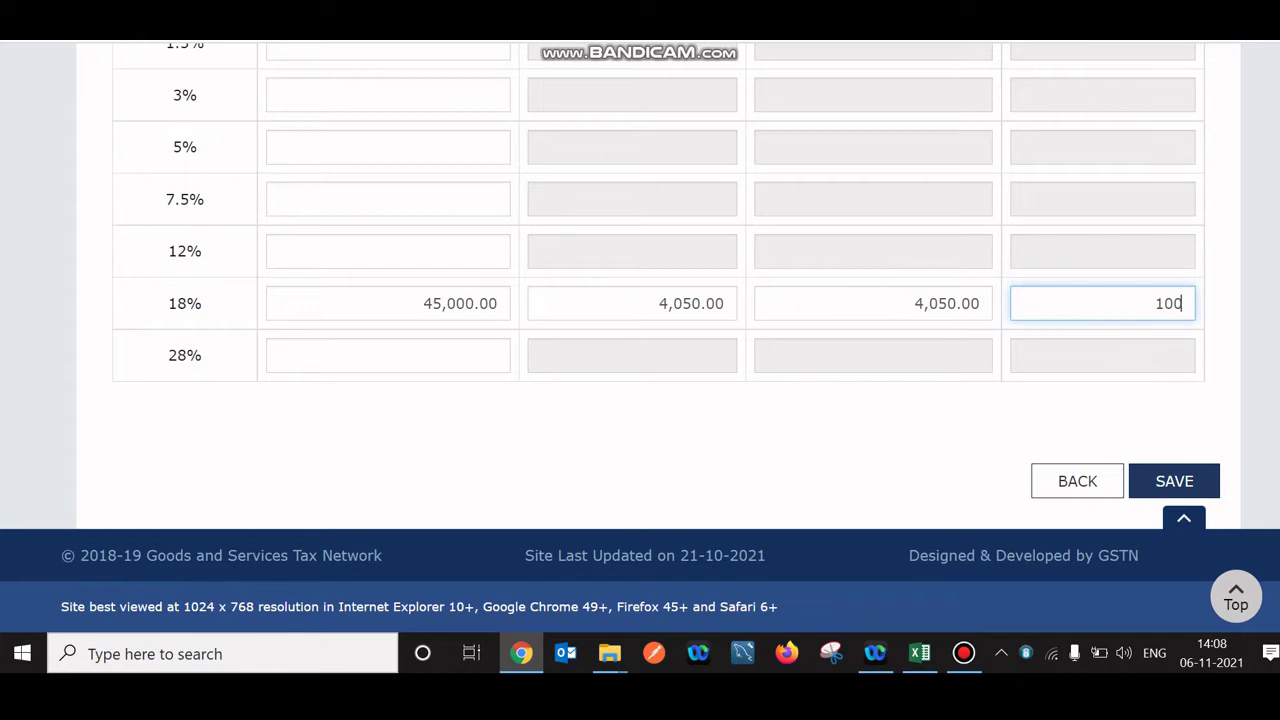
left_click(1174, 481)
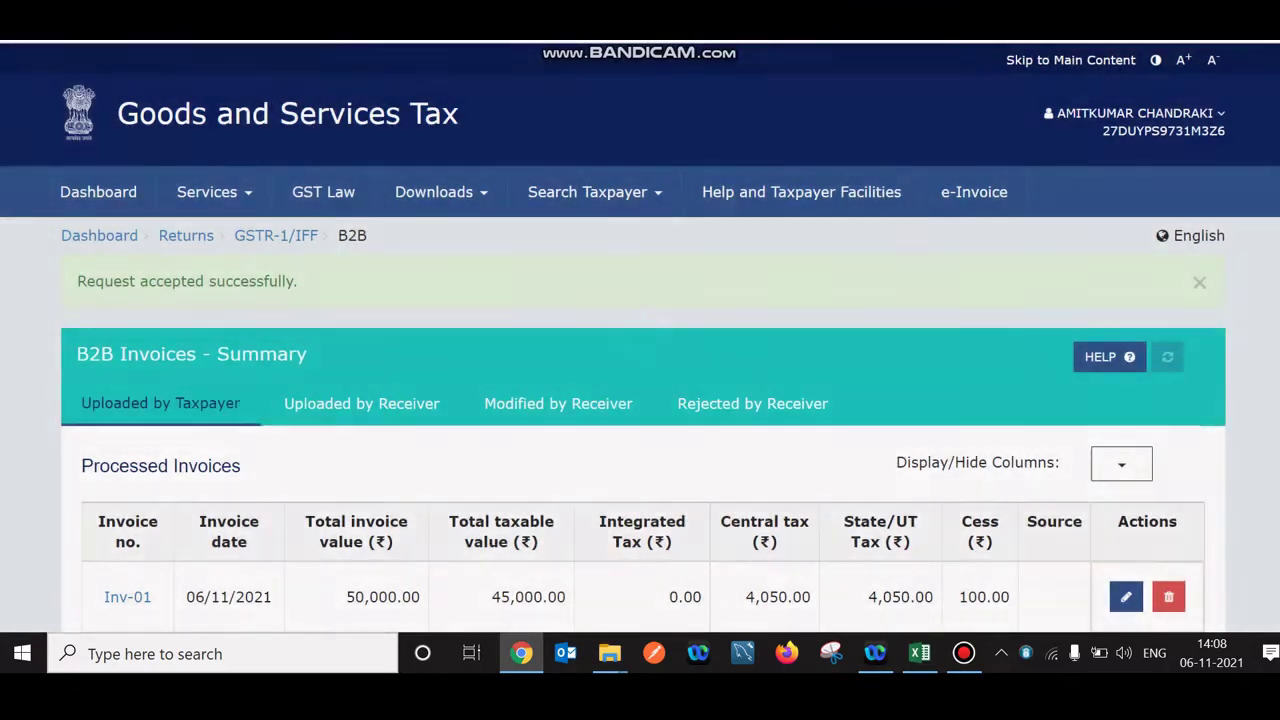
Check Inv-01's totals in the B2B summary, then go back to the Receiver-Wise-Summary page
scroll(640, 400, "down", 2)
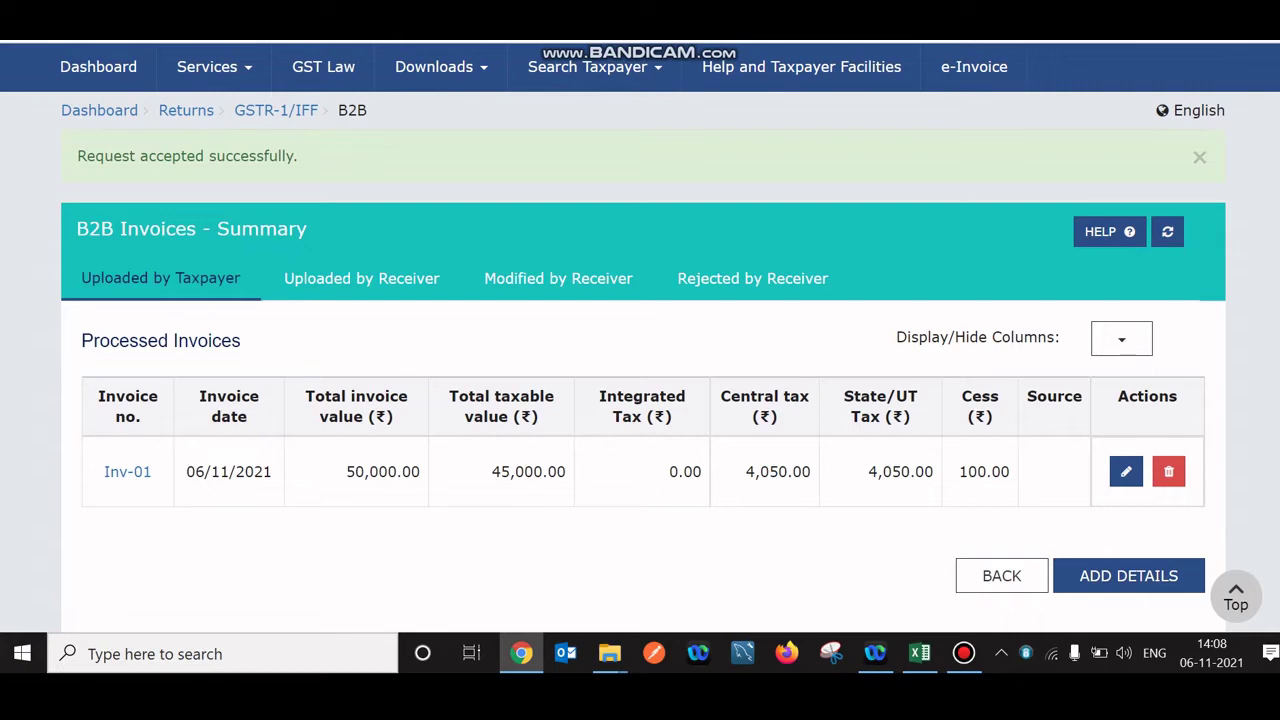
left_click(1001, 575)
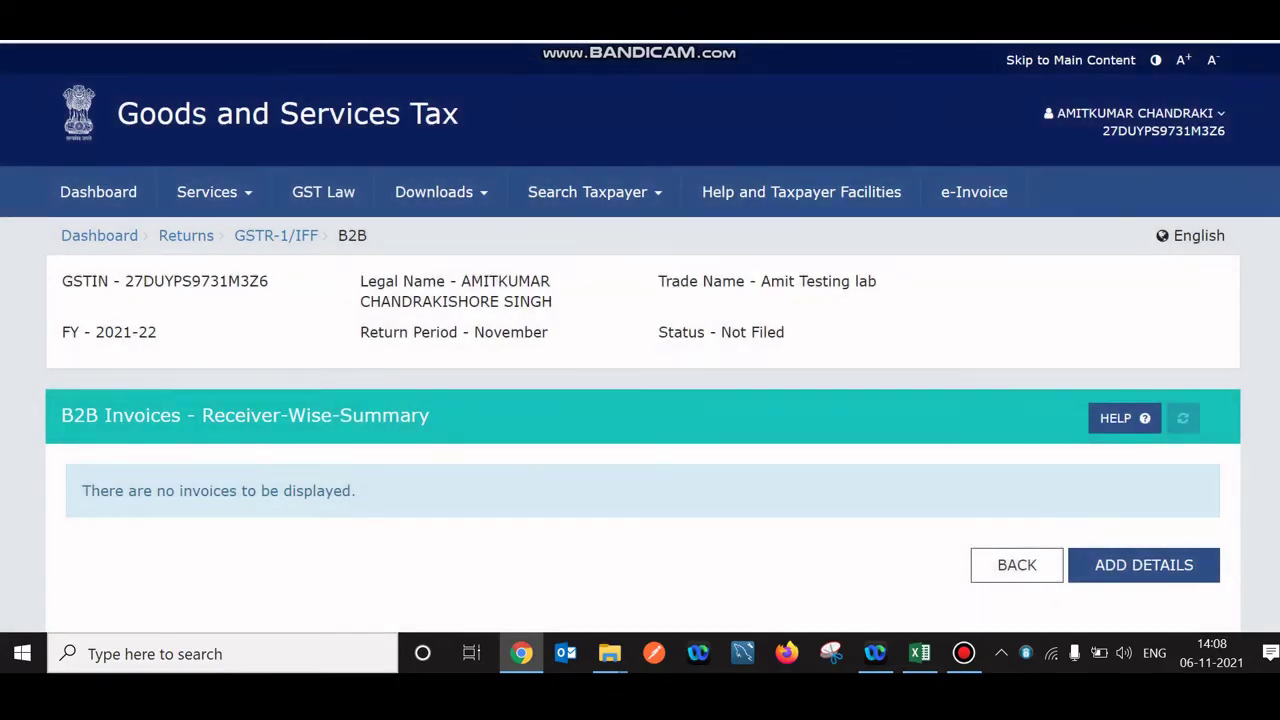
Return to the November GSTR-1 return page and scroll to the section tiles
left_click(1001, 575)
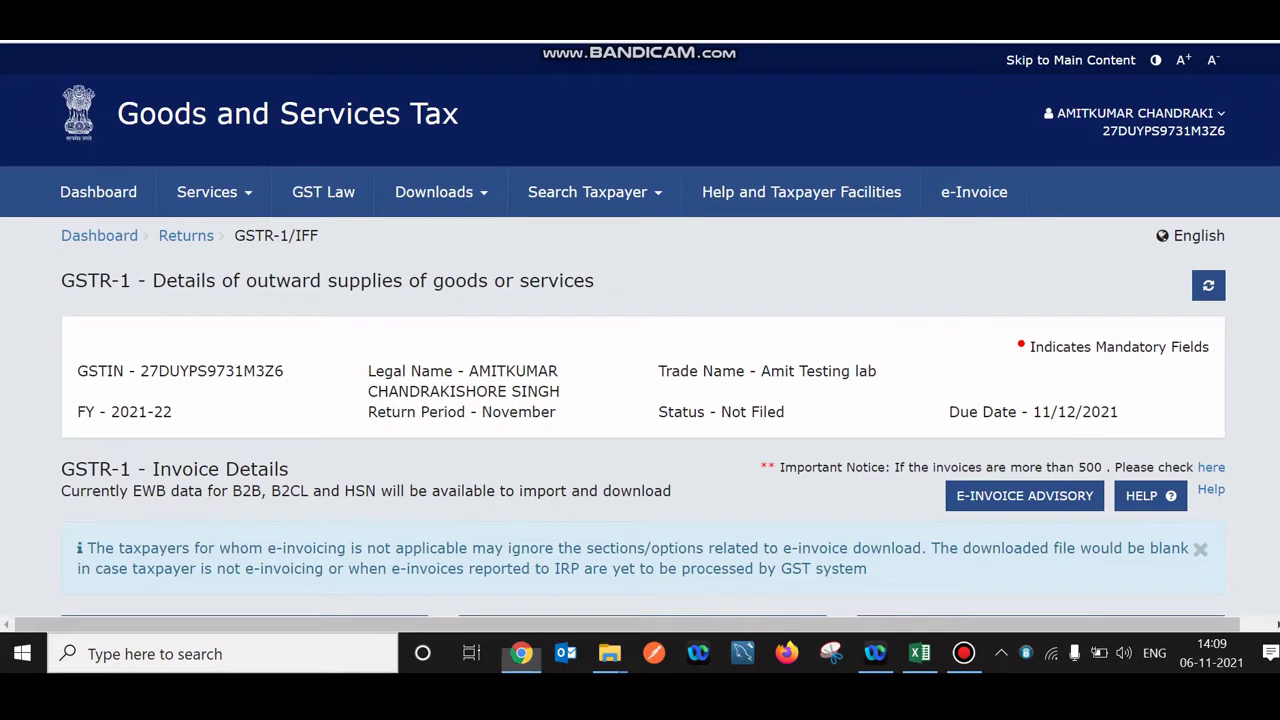
scroll(640, 330, "down", 4)
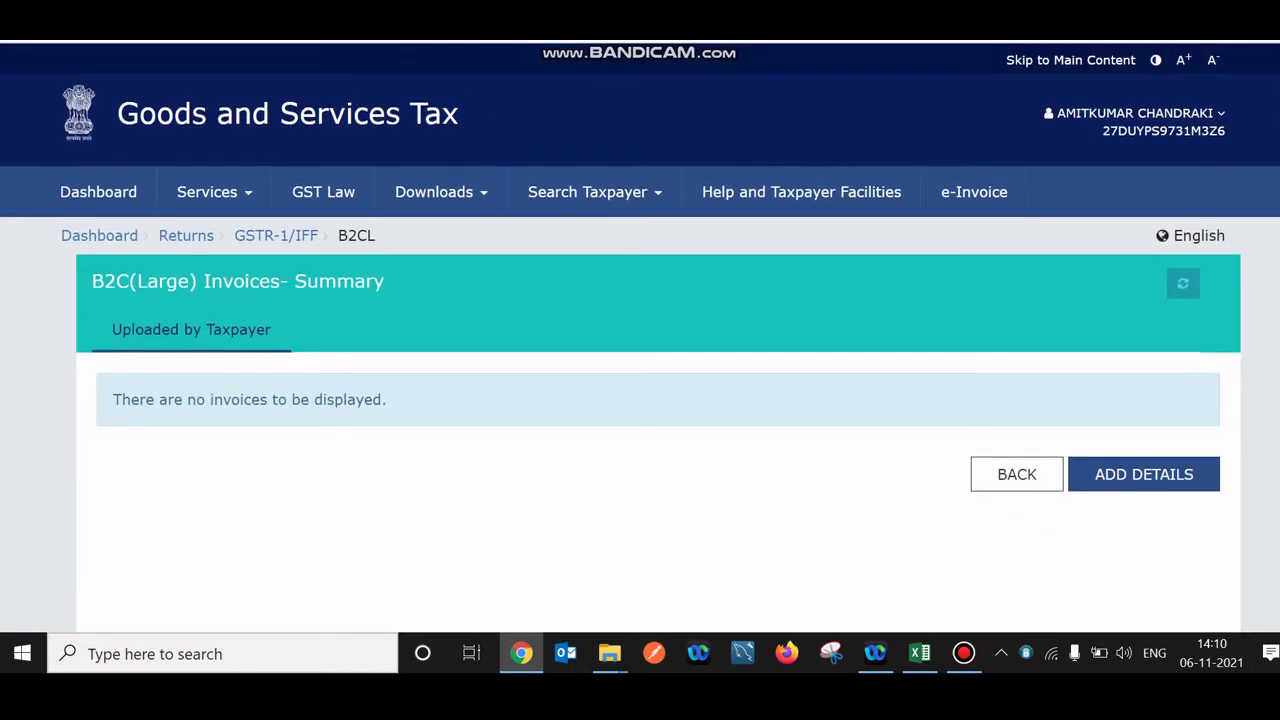
Go back to GSTR-1 and confirm the B2B tile shows 1 invoice, 8,200.00 tax liability
key("alt+Left")
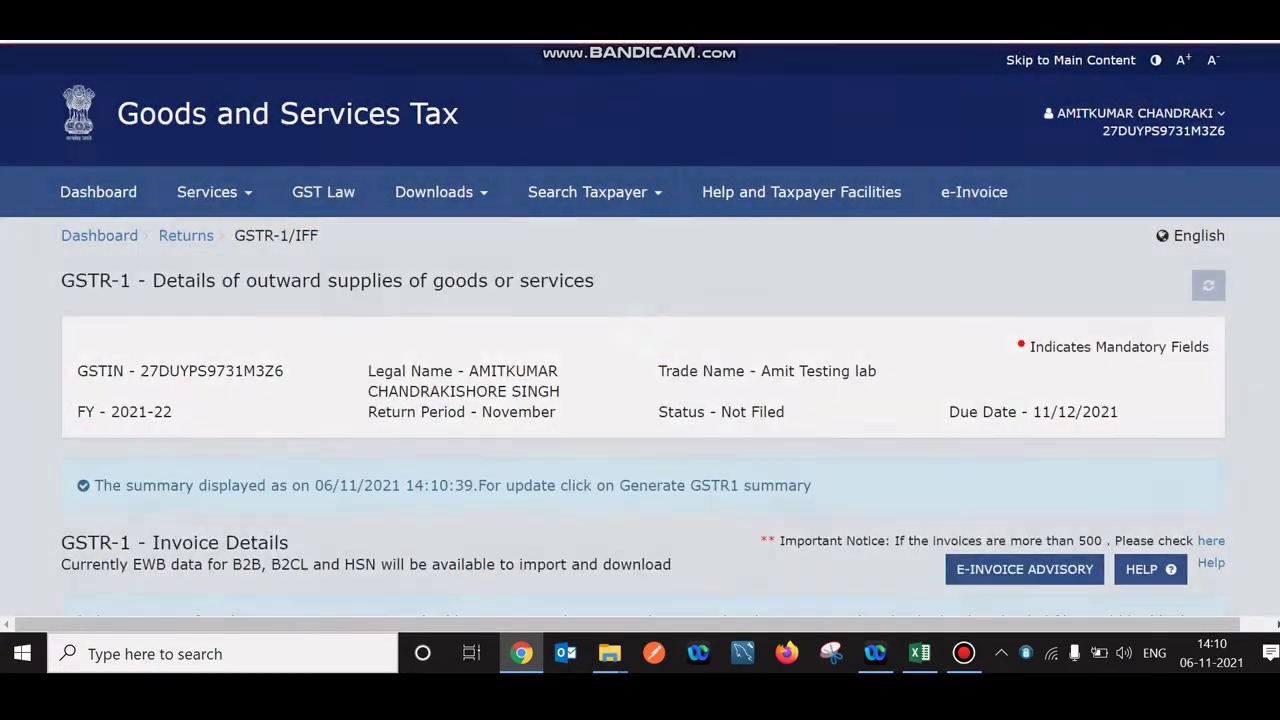
scroll(643, 324, "down", 5)
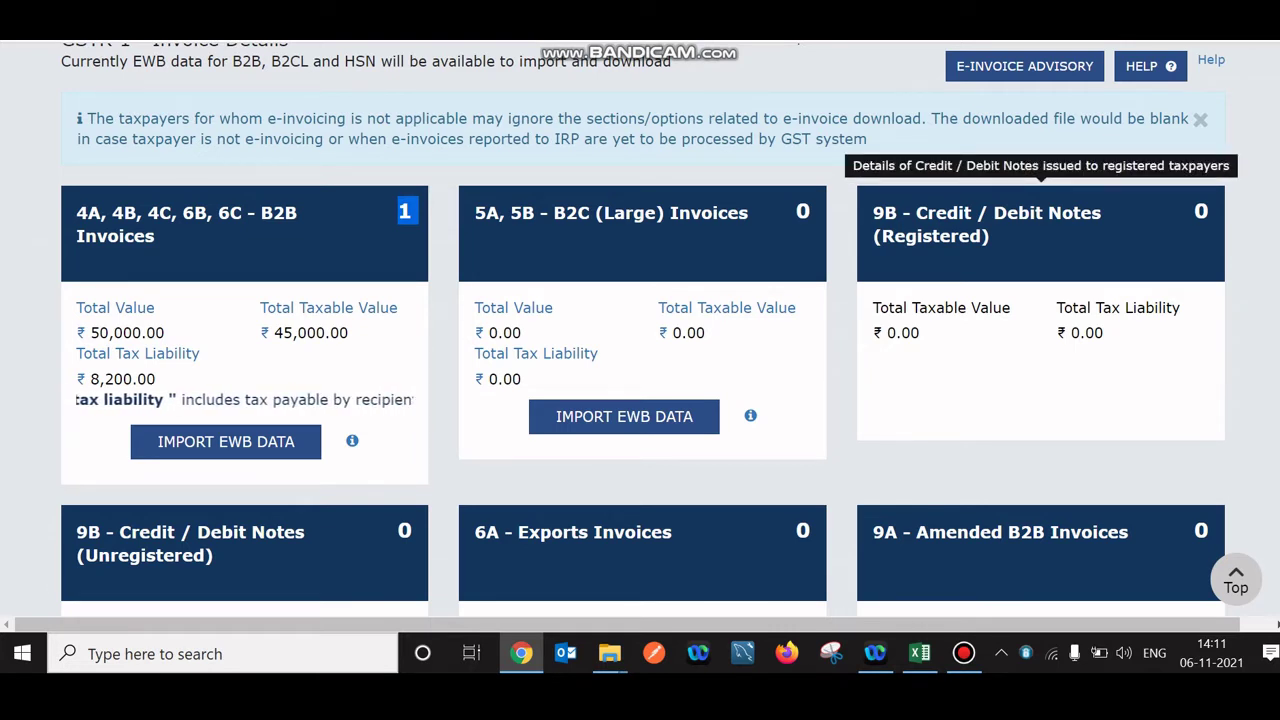
Open 9B Credit/Debit Notes (Registered), view the add-note form, and leave without saving
left_click(1040, 225)
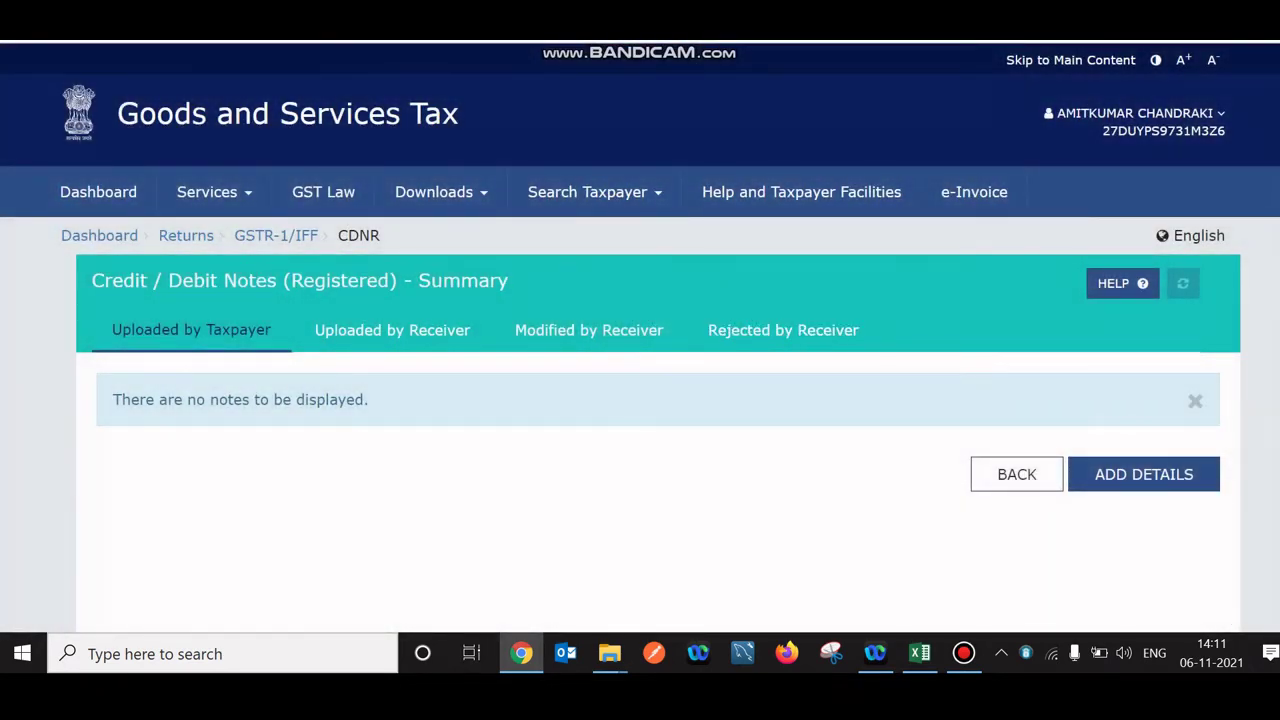
left_click(1143, 474)
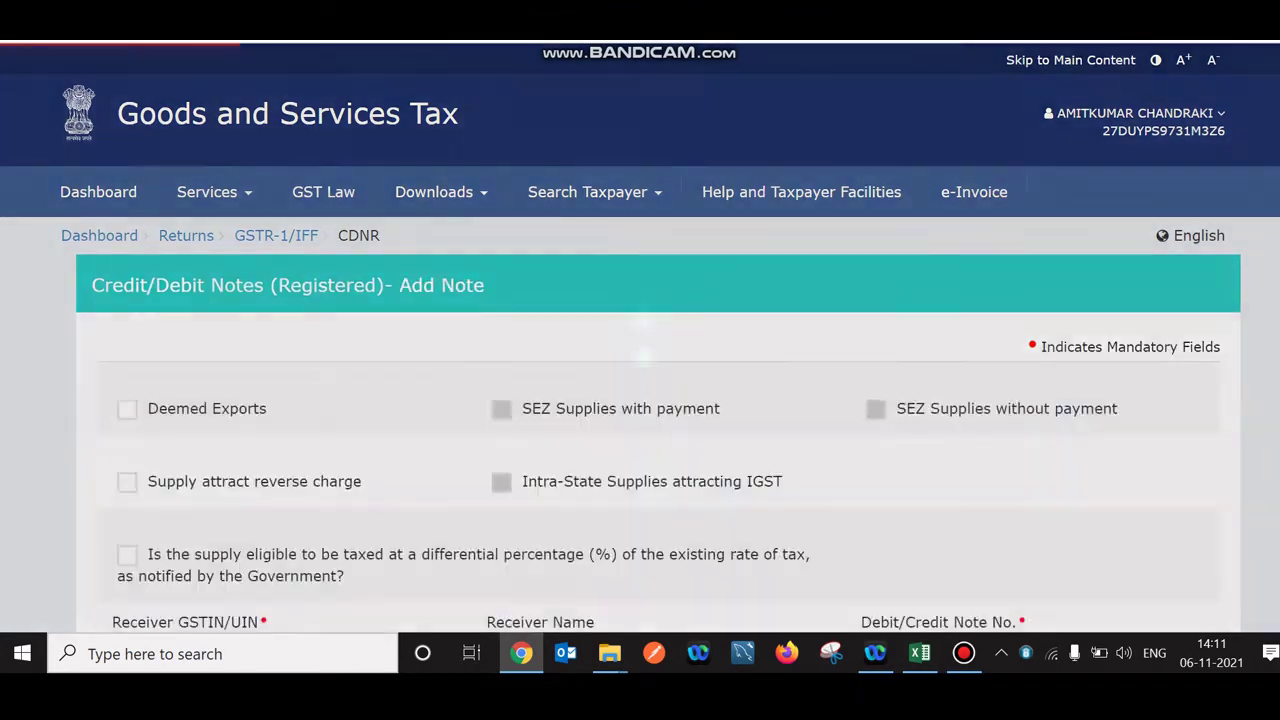
scroll(640, 338, "down", 2)
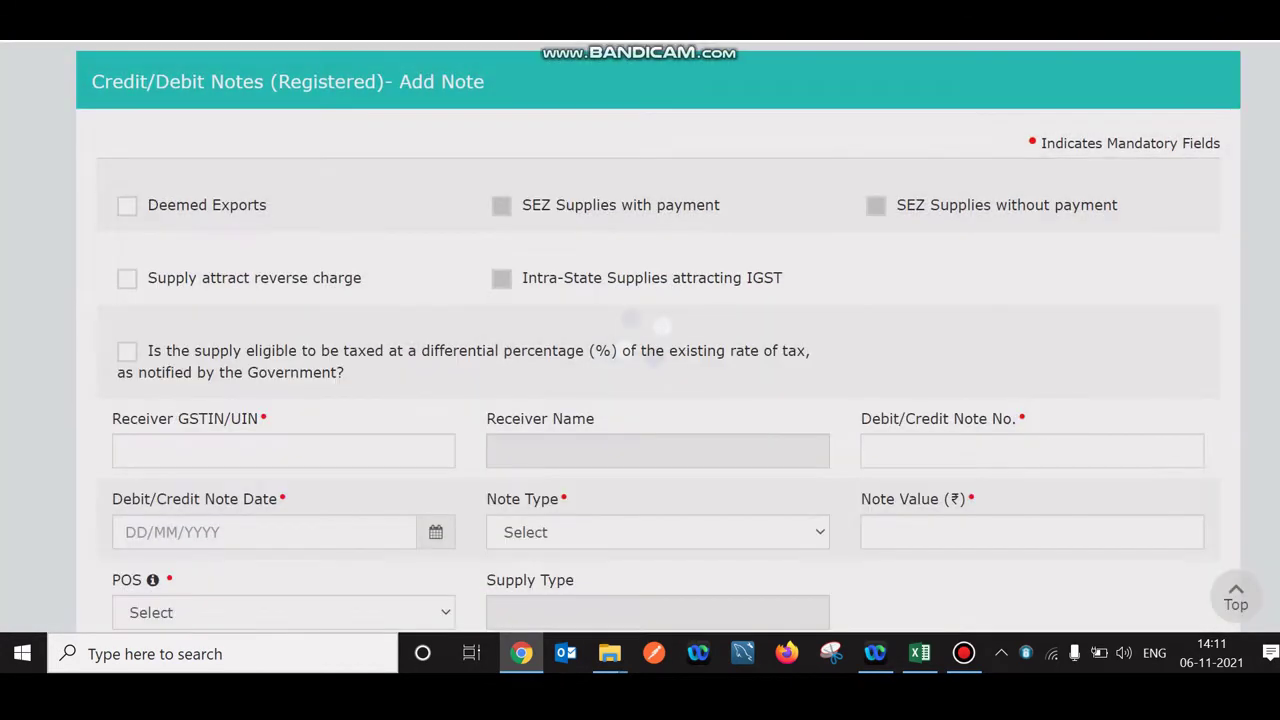
scroll(640, 338, "up", 2)
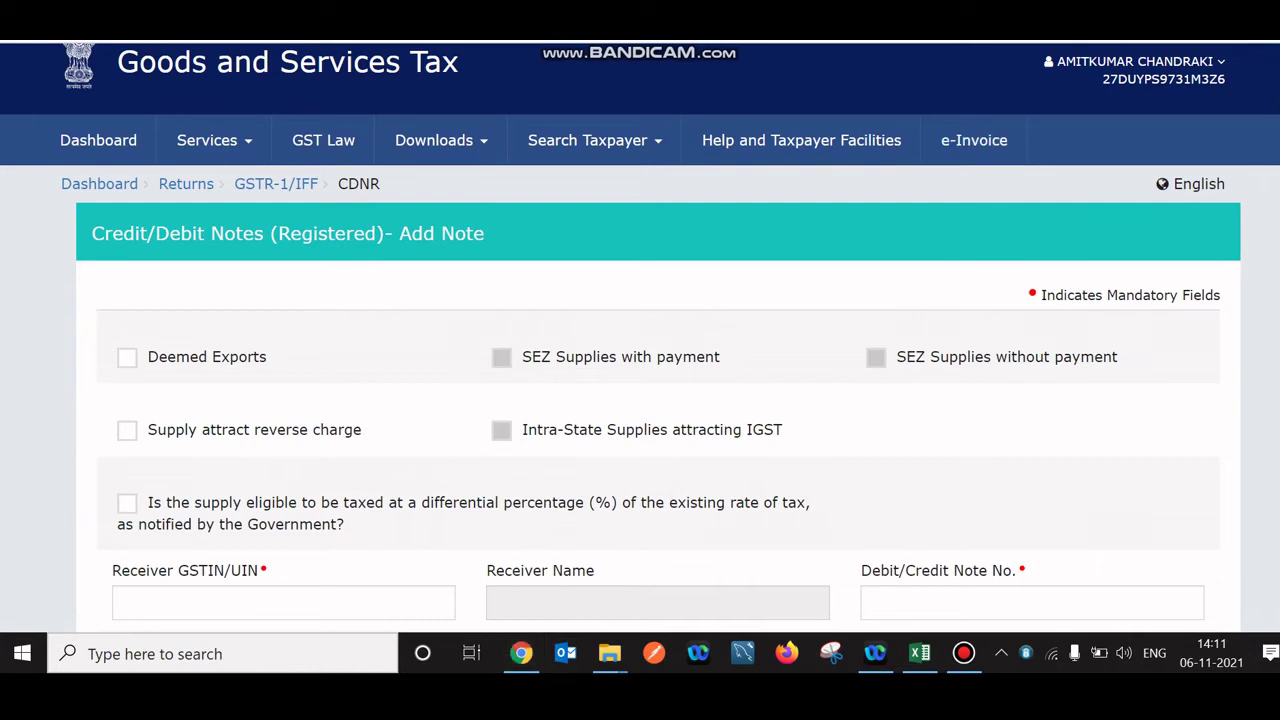
scroll(640, 357, "down", 3)
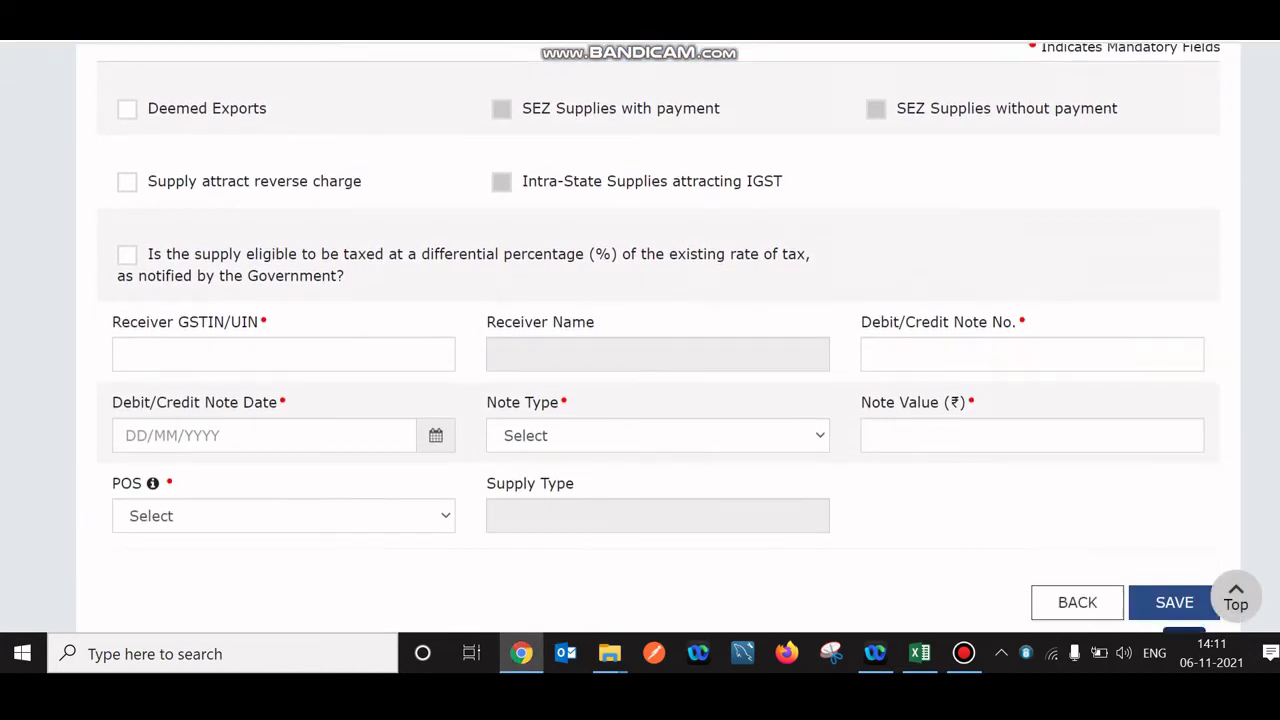
scroll(640, 338, "down", 1)
scroll(640, 357, "down", 1)
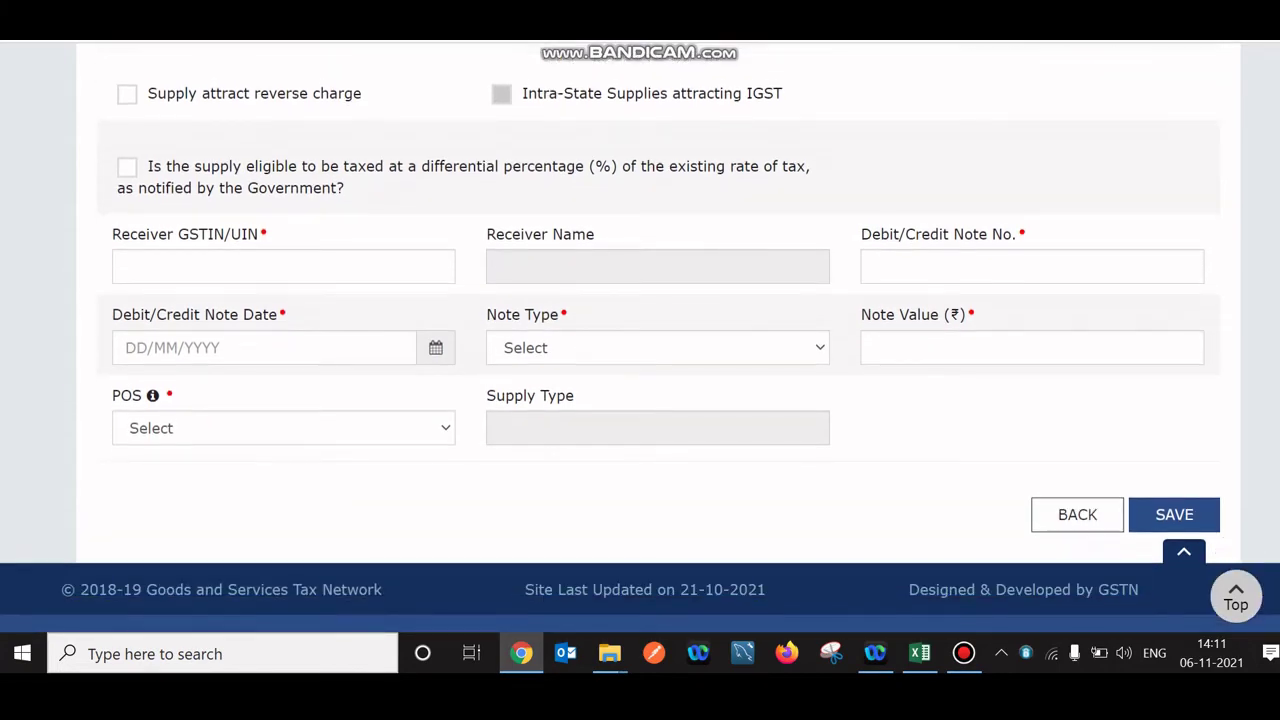
scroll(640, 357, "down", 1)
left_click(1077, 499)
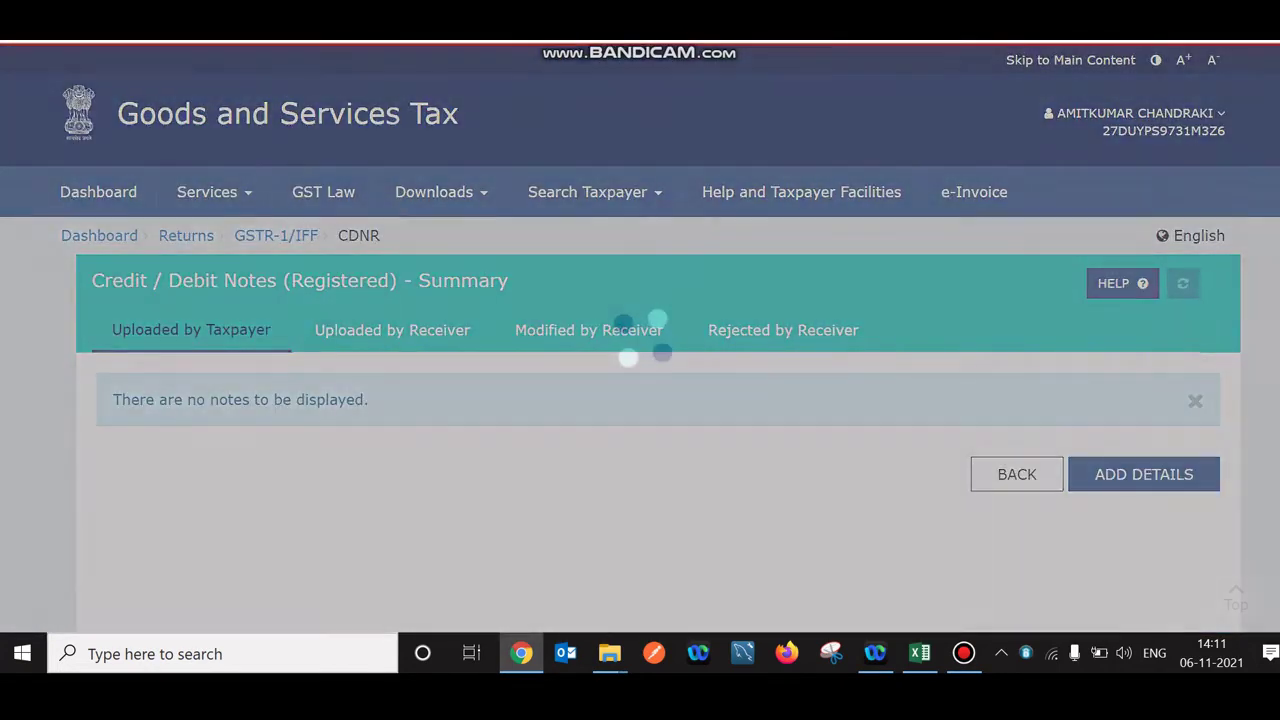
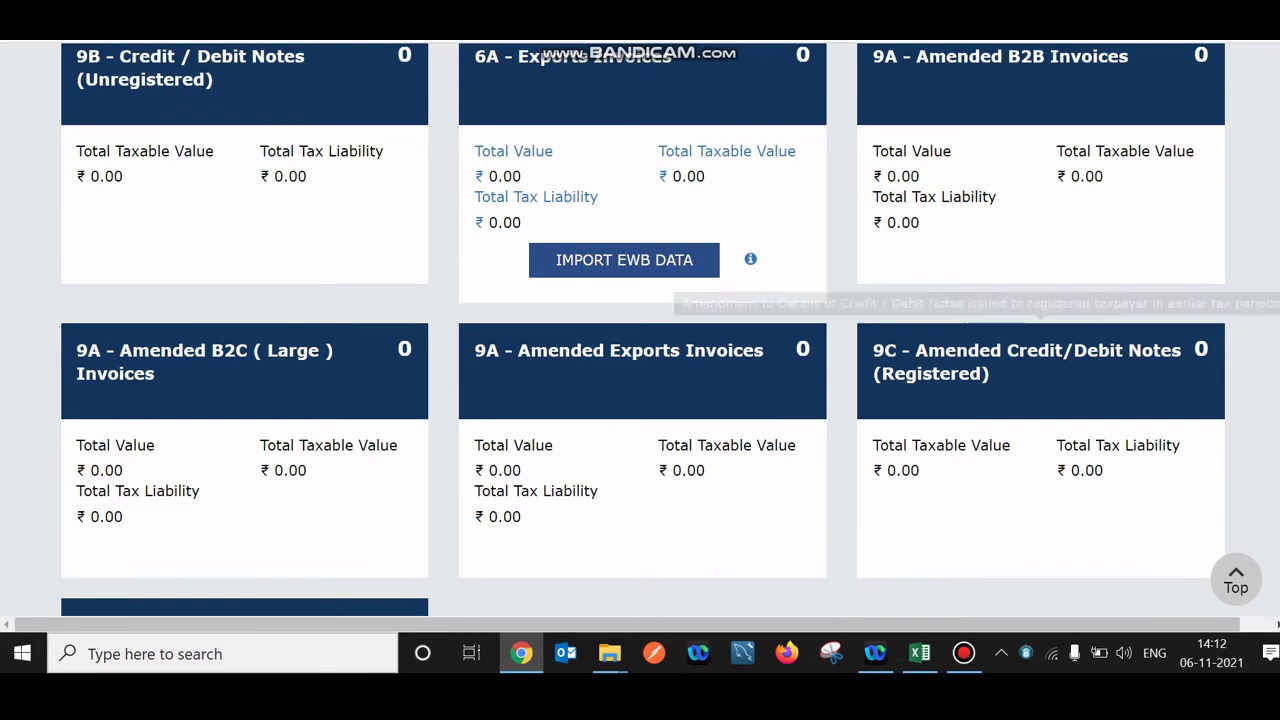
scroll(640, 330, "down", 3)
scroll(640, 330, "down", 1)
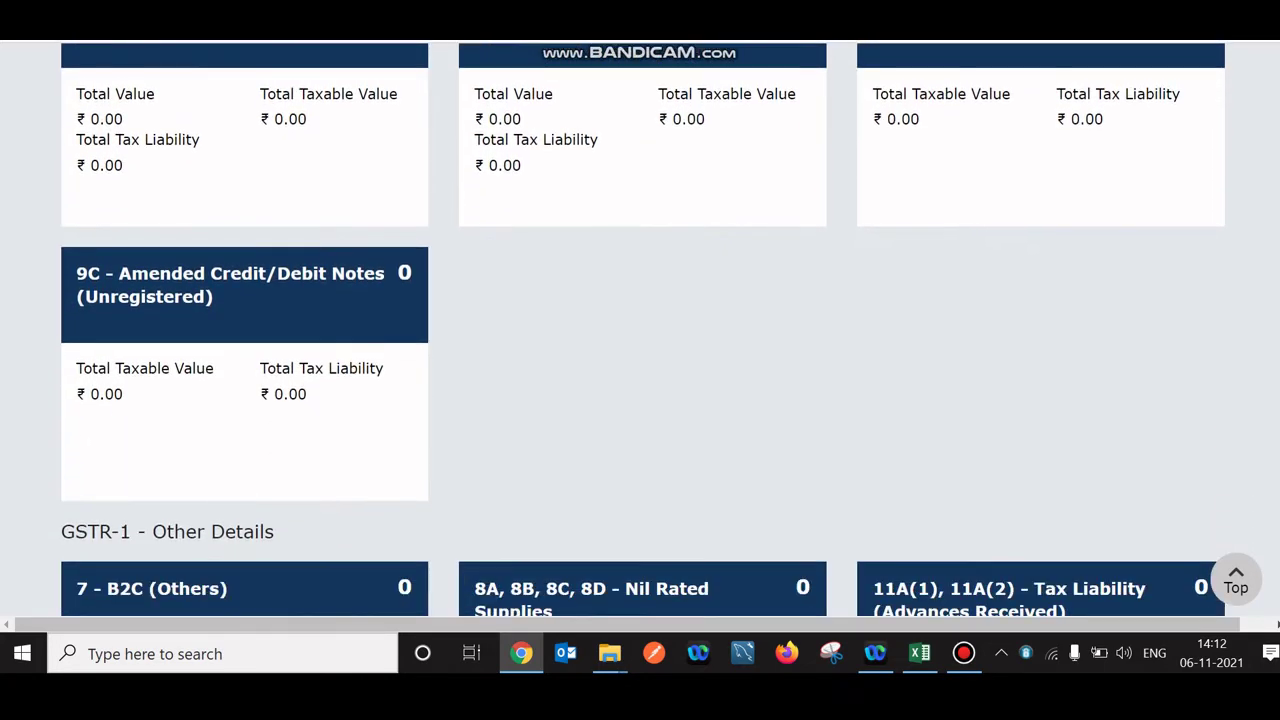
scroll(640, 330, "down", 1)
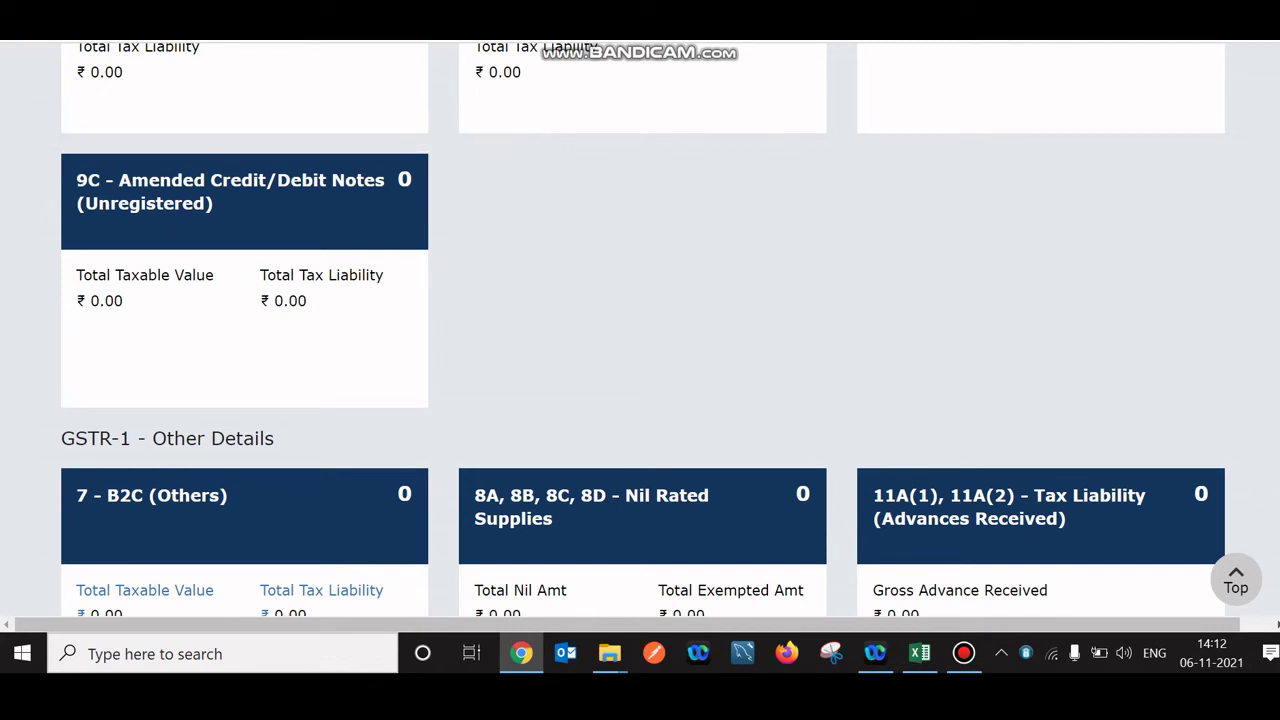
scroll(640, 330, "down", 2)
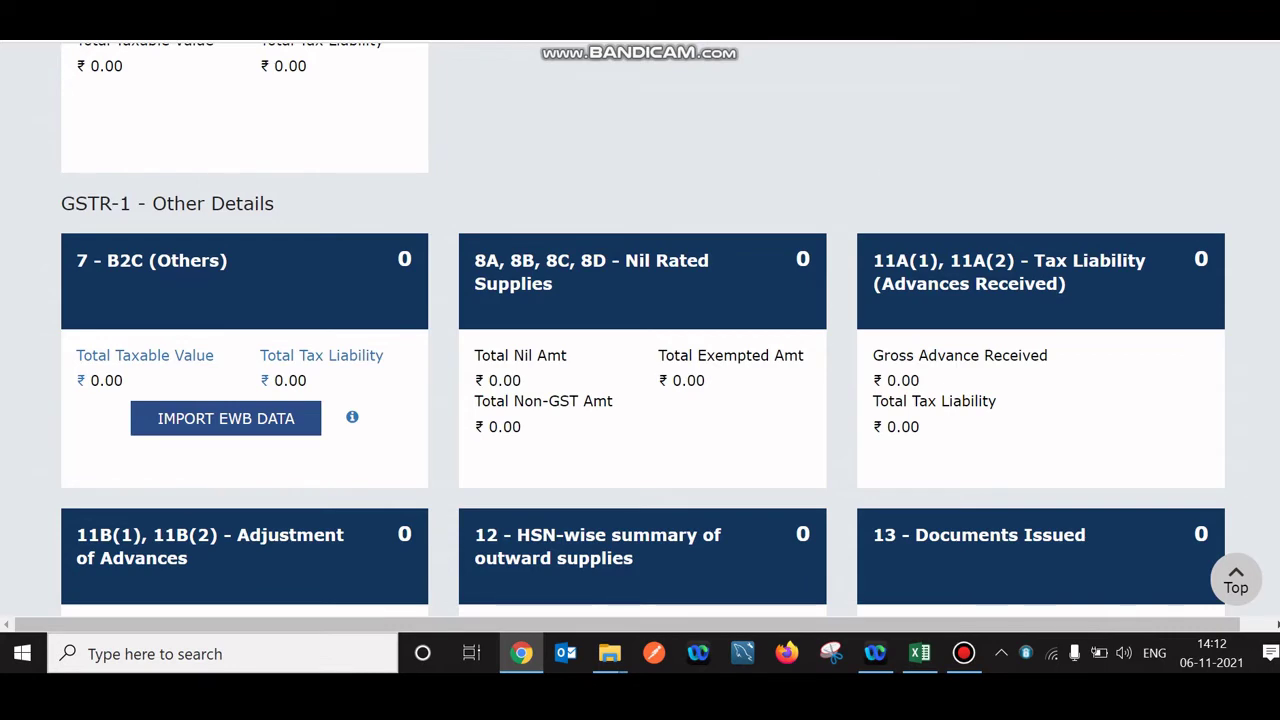
scroll(640, 330, "down", 2)
scroll(640, 330, "down", 1)
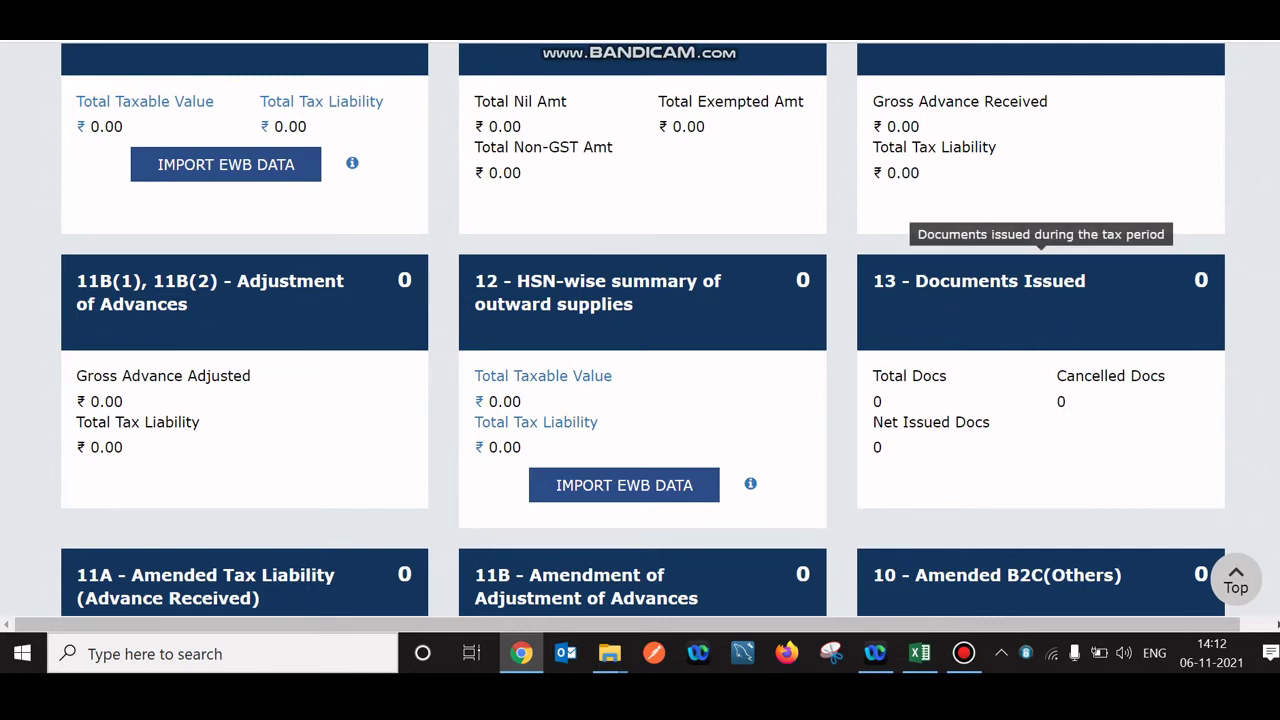
scroll(640, 330, "down", 3)
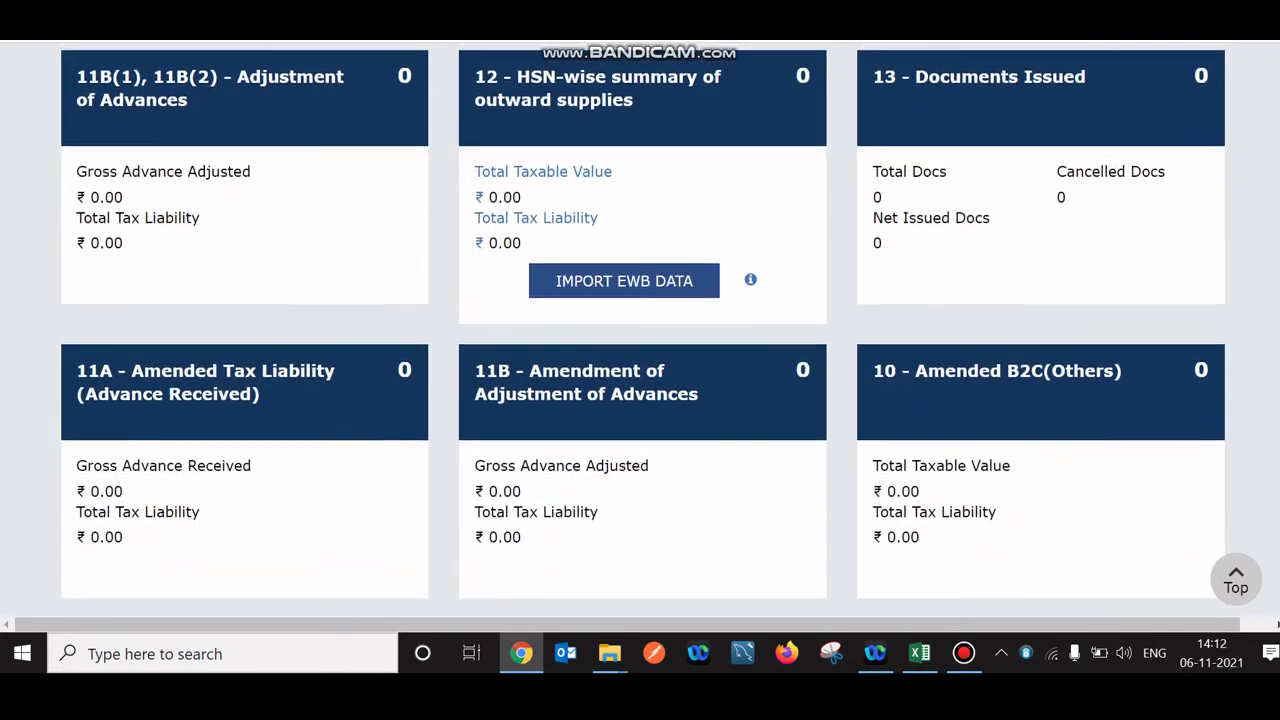
scroll(640, 330, "down", 1)
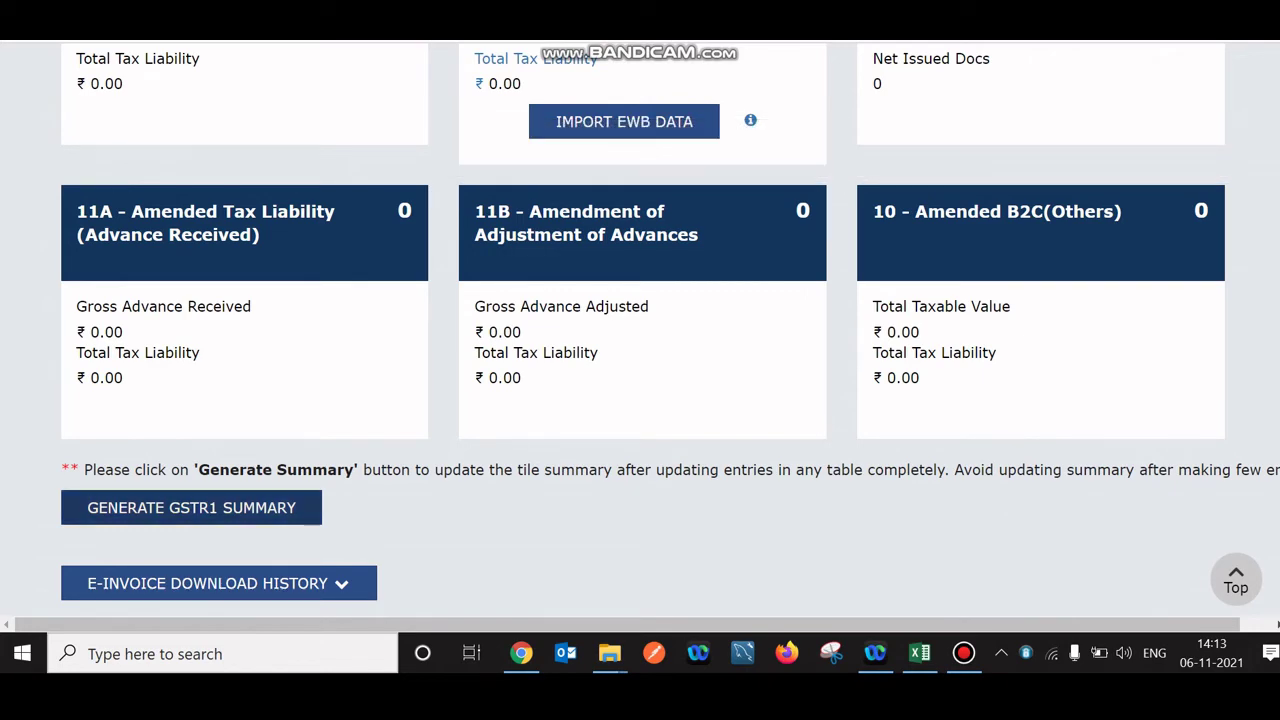
Regenerate the GSTR-1 summary; the portal refuses because the summary was recently generated
left_click(191, 507)
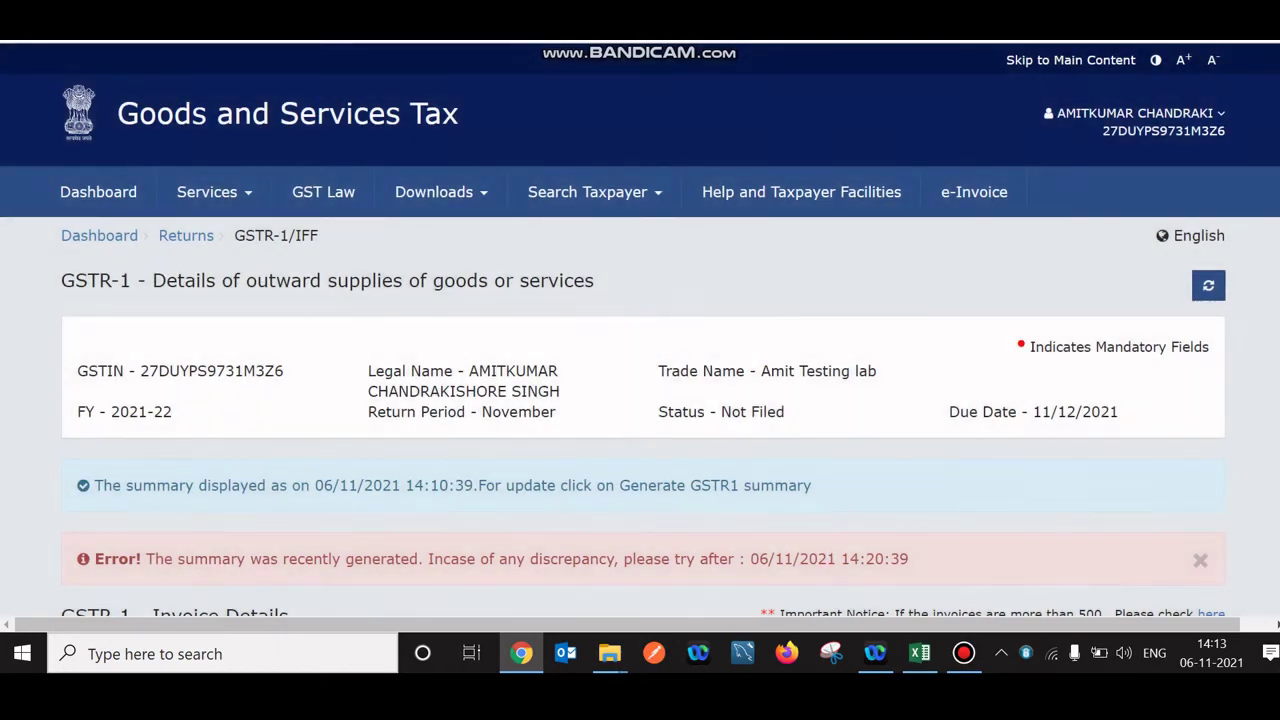
double_click(382, 485)
scroll(640, 330, "down", 5)
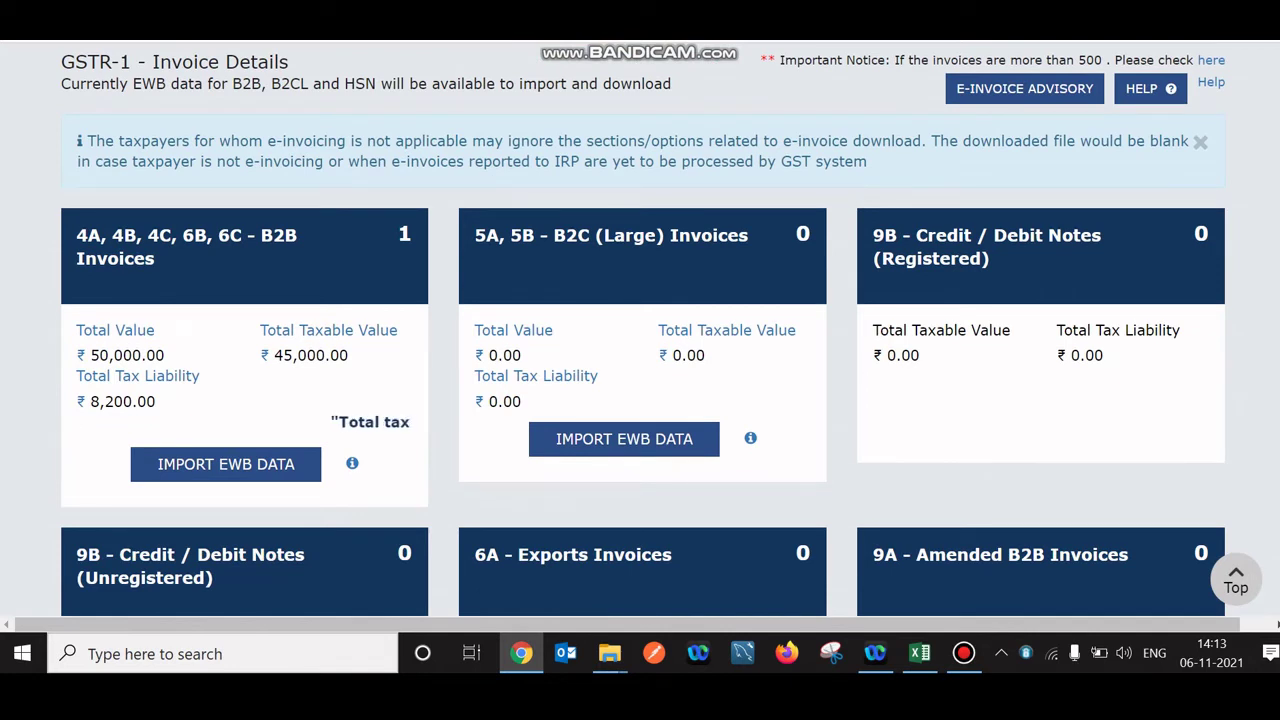
Verify the B2B Invoices tile shows 1 invoice: ₹50,000.00 total, ₹45,000.00 taxable, ₹8,200.00 tax
double_click(404, 233)
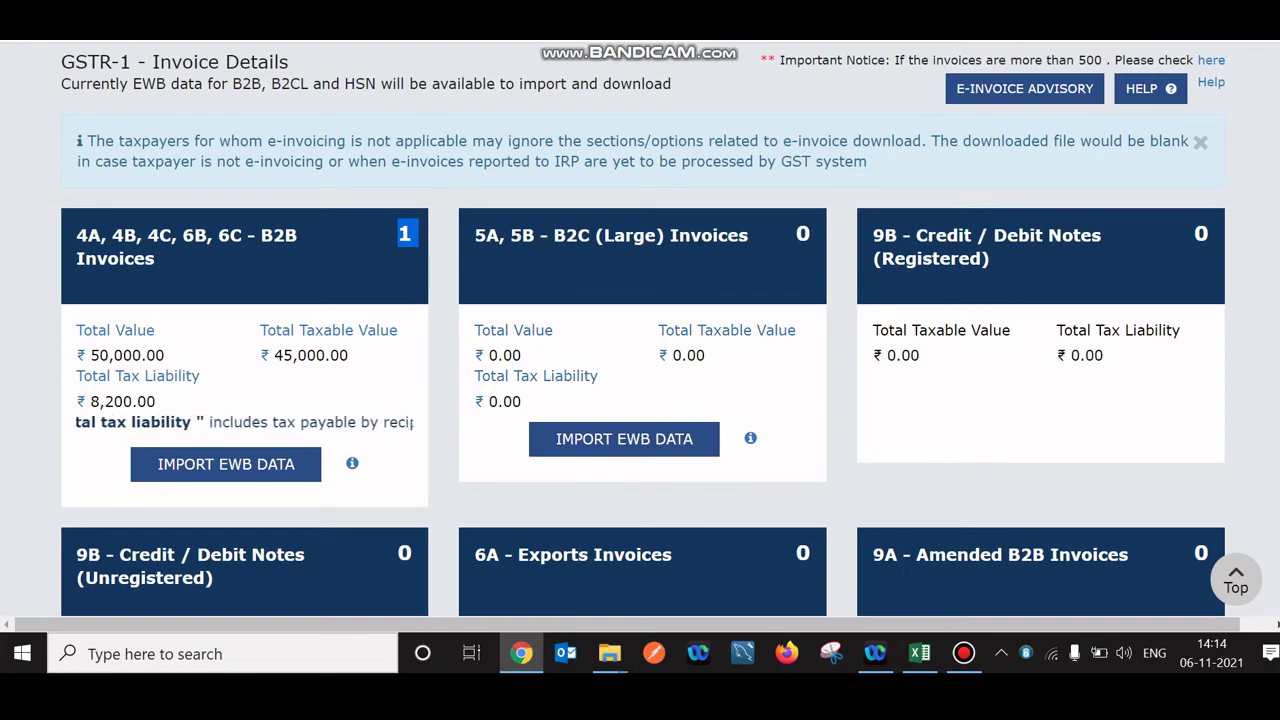
scroll(640, 400, "down", 4)
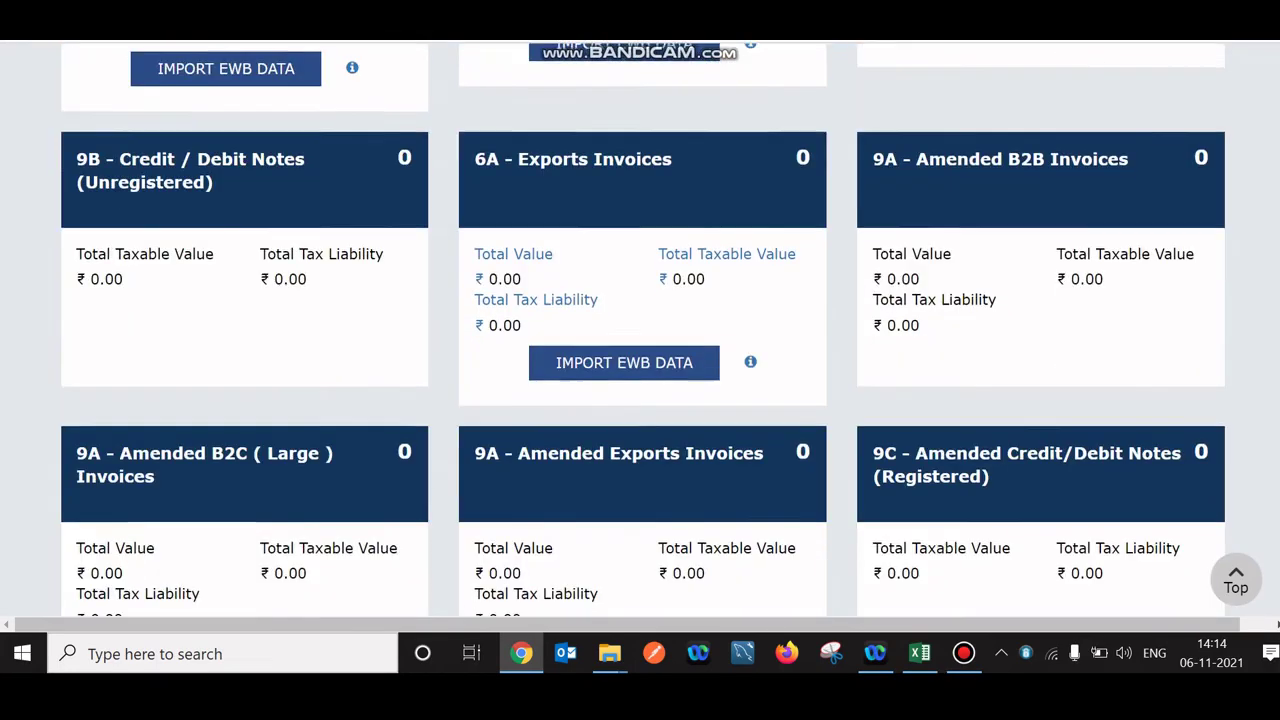
scroll(640, 400, "up", 5)
scroll(640, 330, "down", 3)
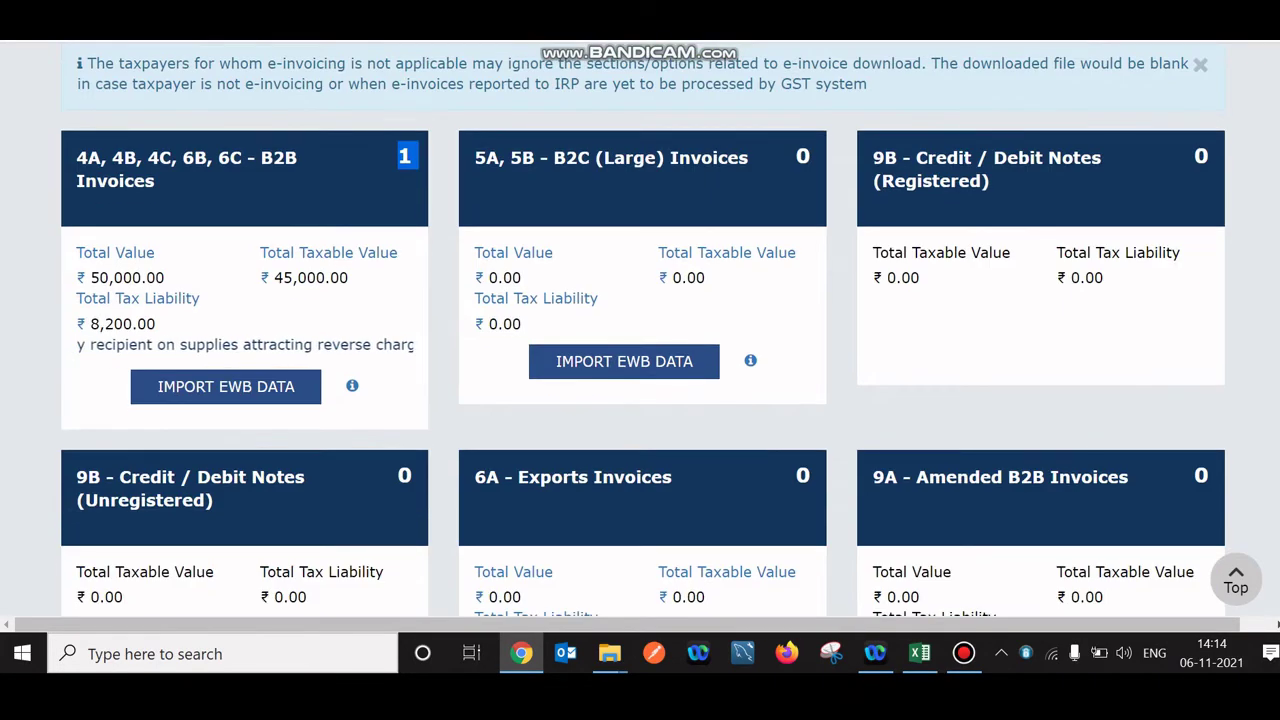
scroll(640, 330, "down", 8)
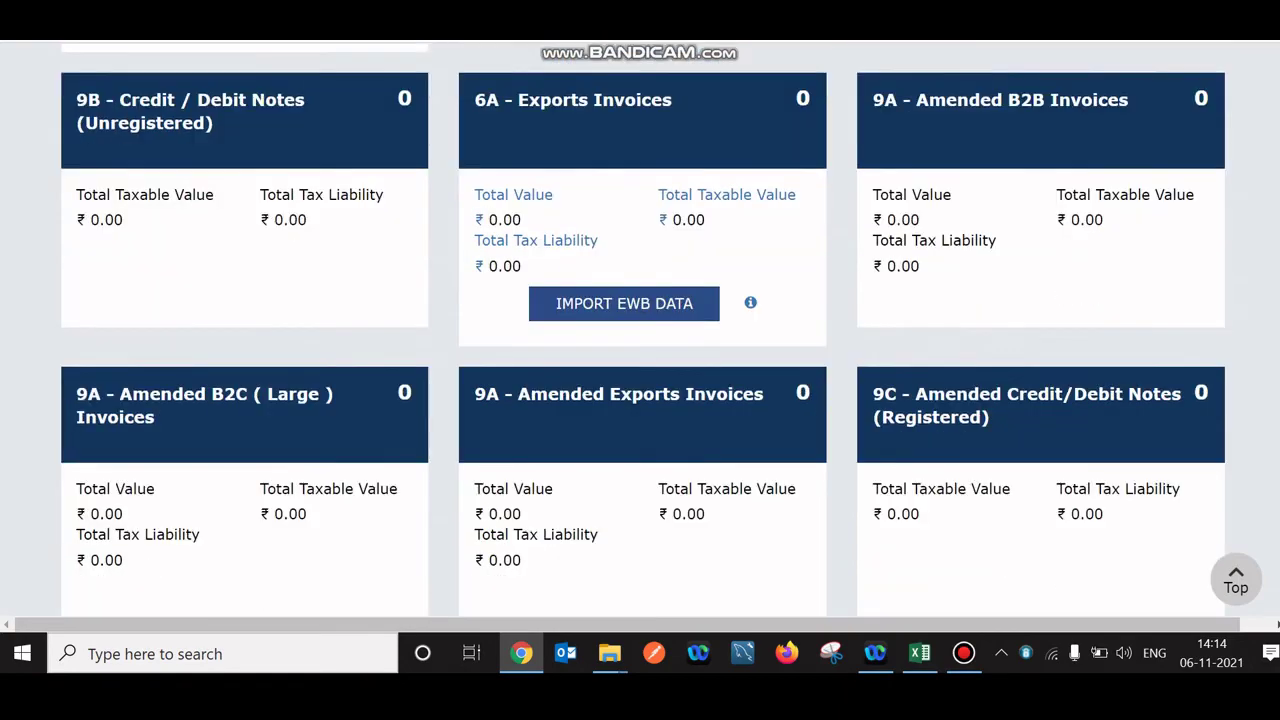
scroll(640, 330, "up", 11)
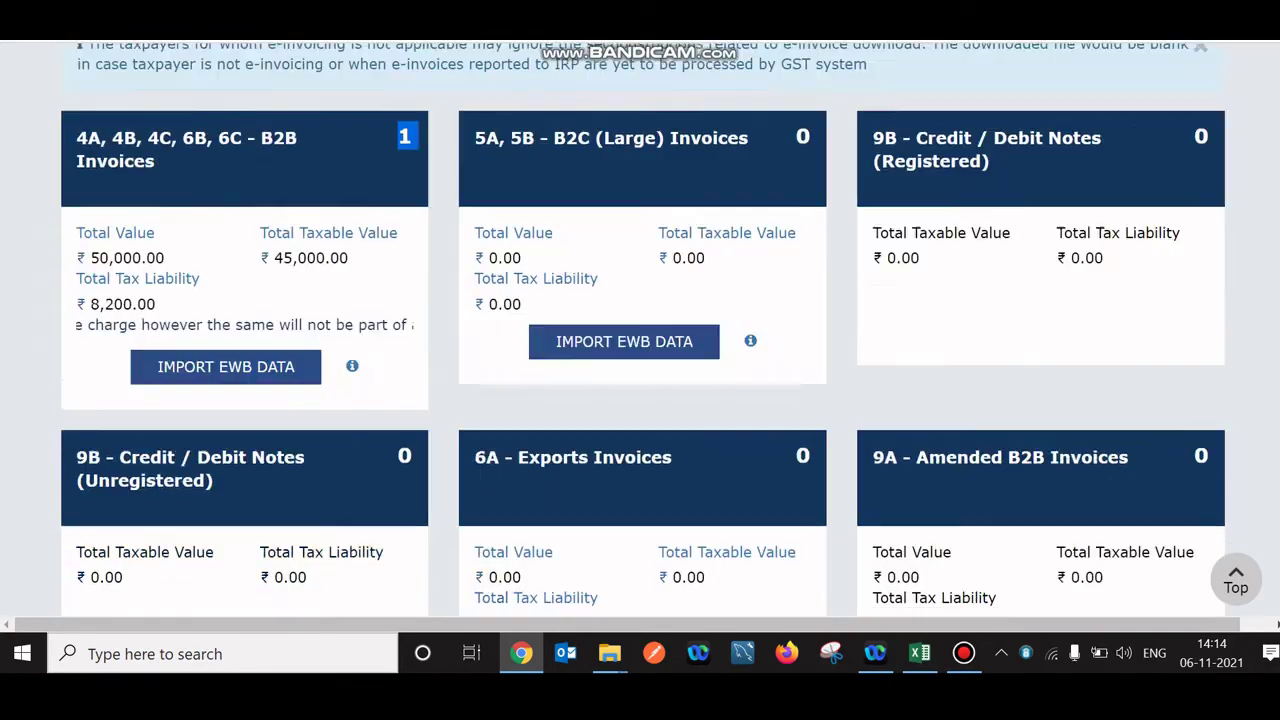
scroll(640, 330, "down", 10)
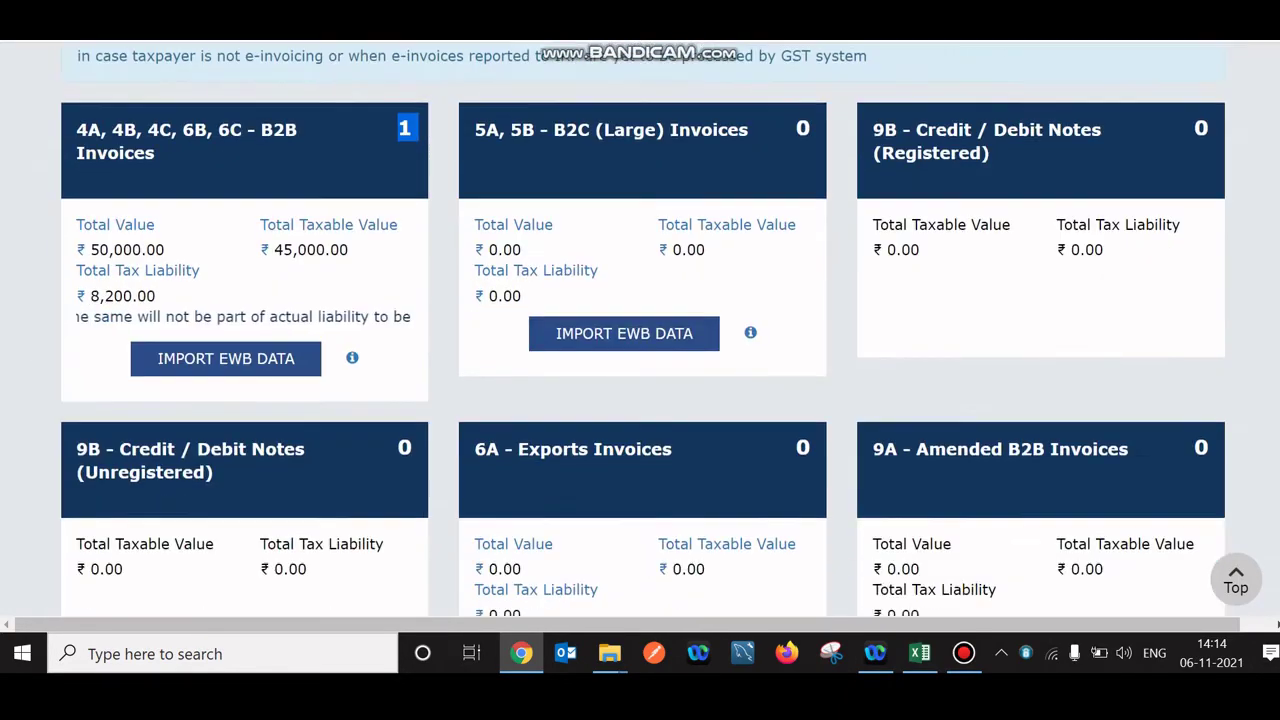
scroll(640, 330, "down", 11)
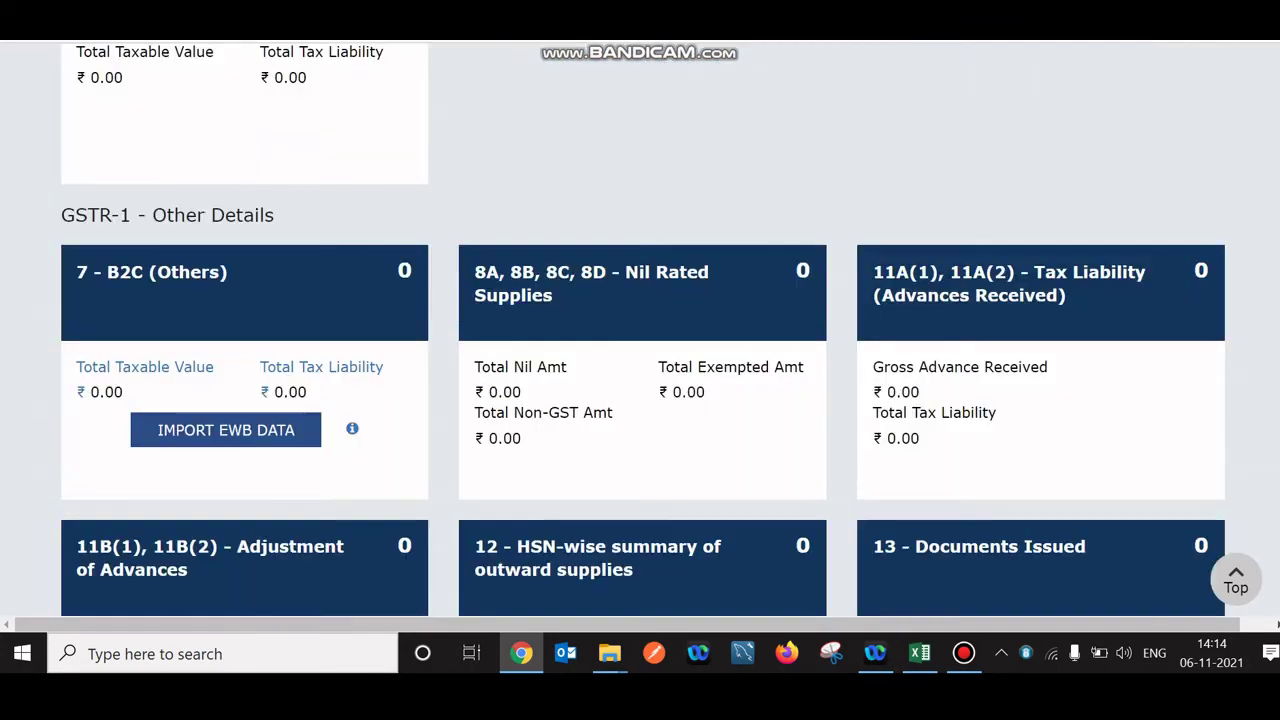
scroll(640, 330, "down", 3)
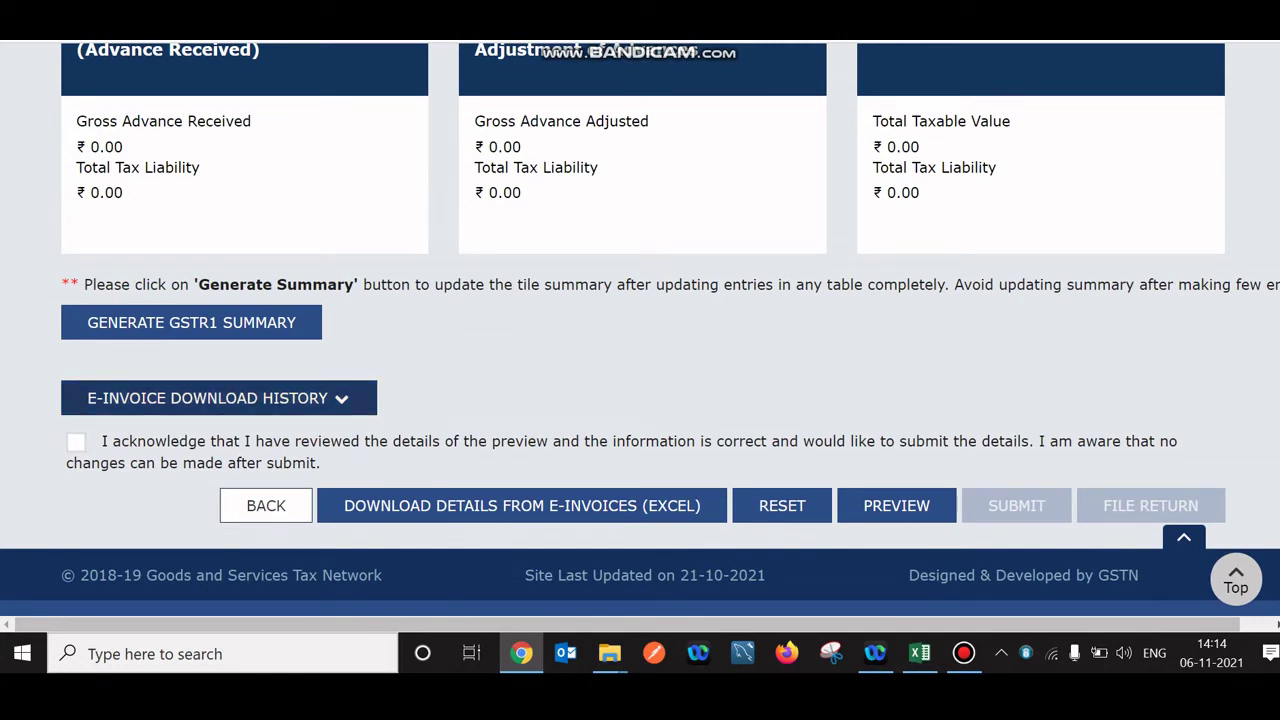
left_click(218, 398)
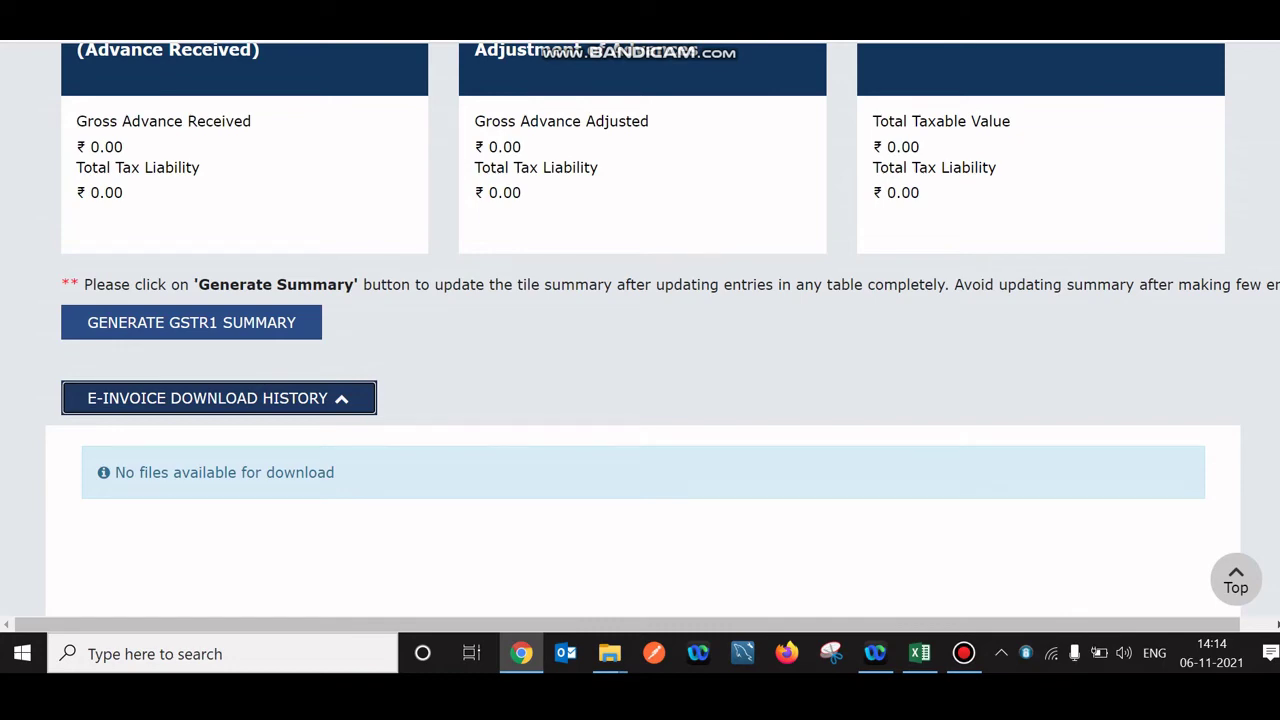
key("Return")
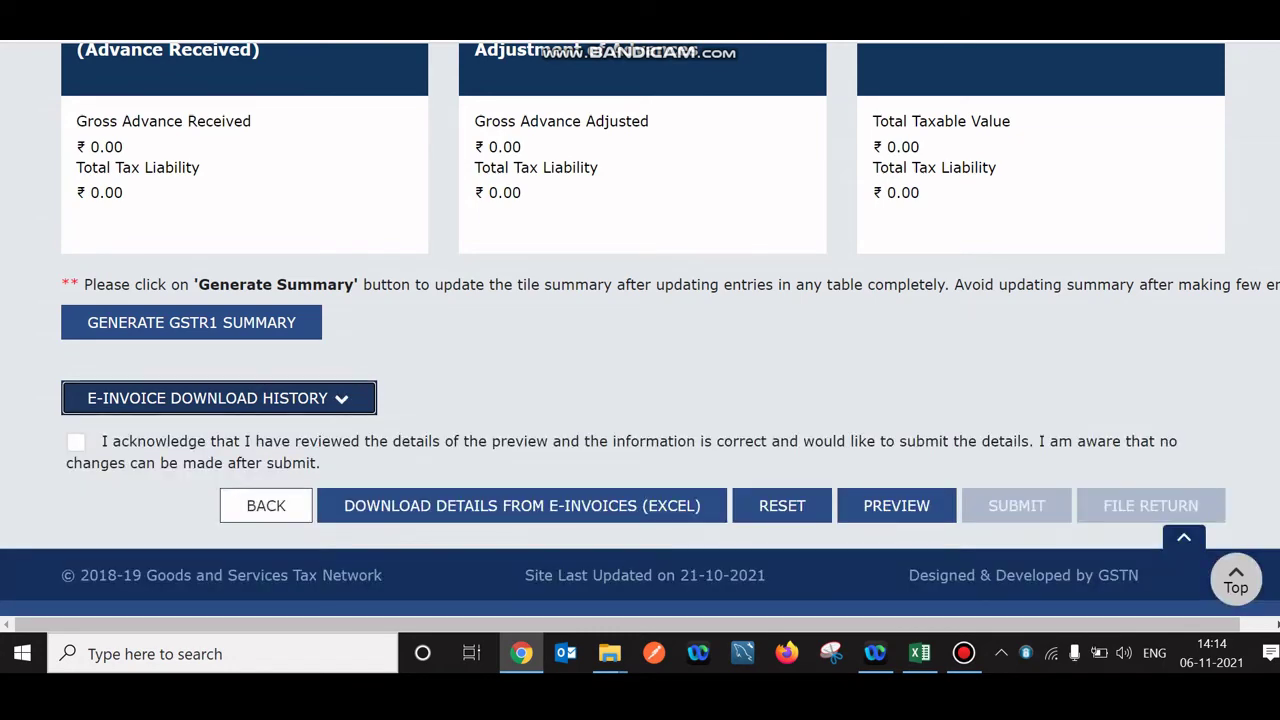
scroll(643, 330, "down", 5)
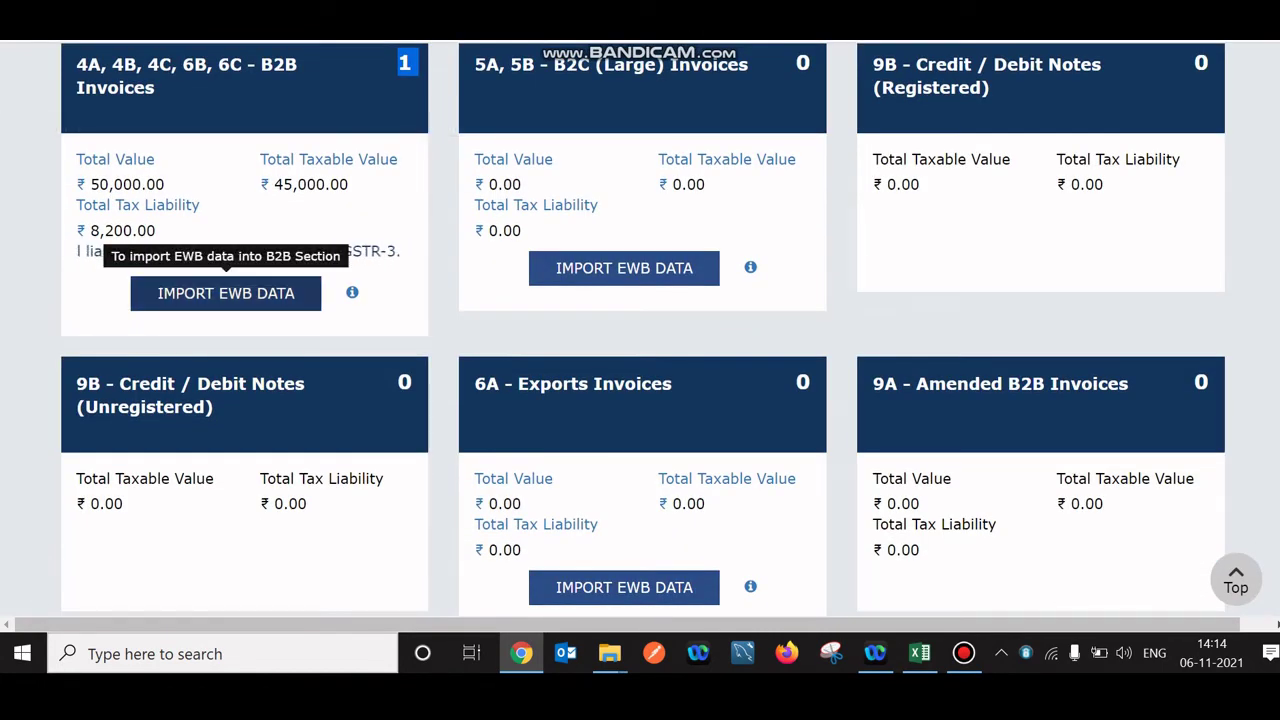
left_click(226, 293)
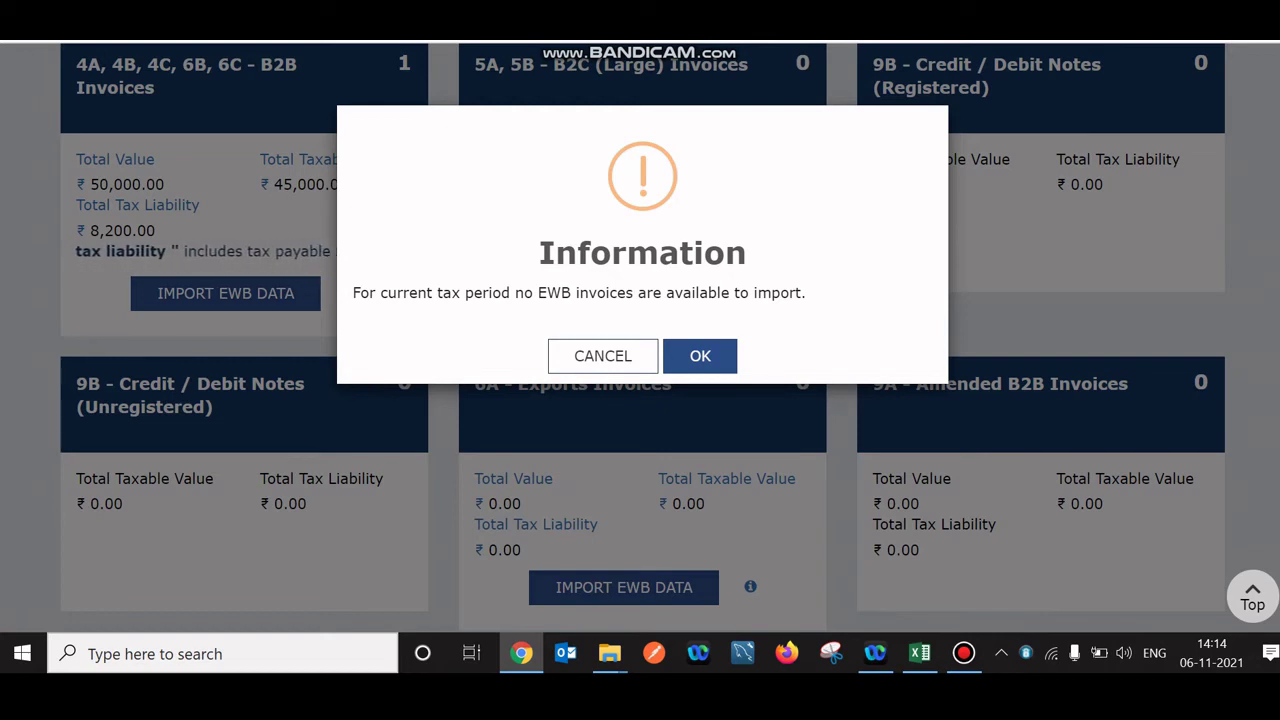
left_click(700, 356)
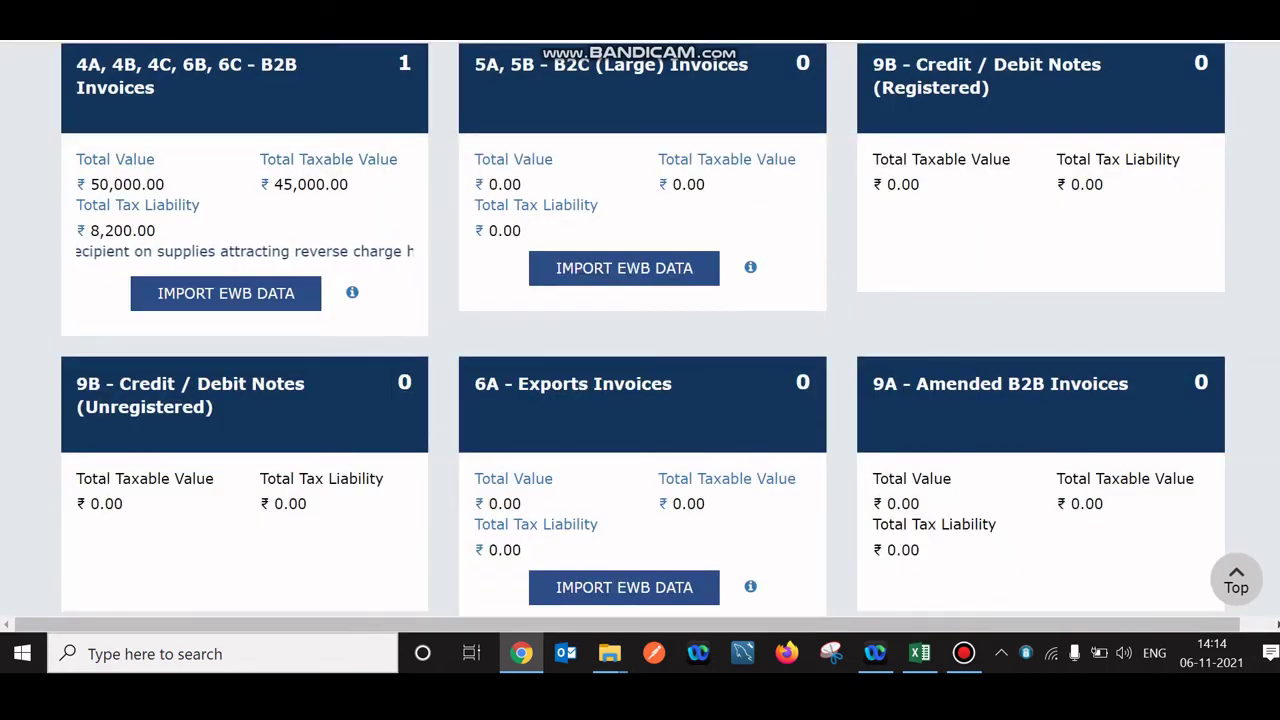
scroll(640, 330, "down", 15)
scroll(640, 330, "down", 3)
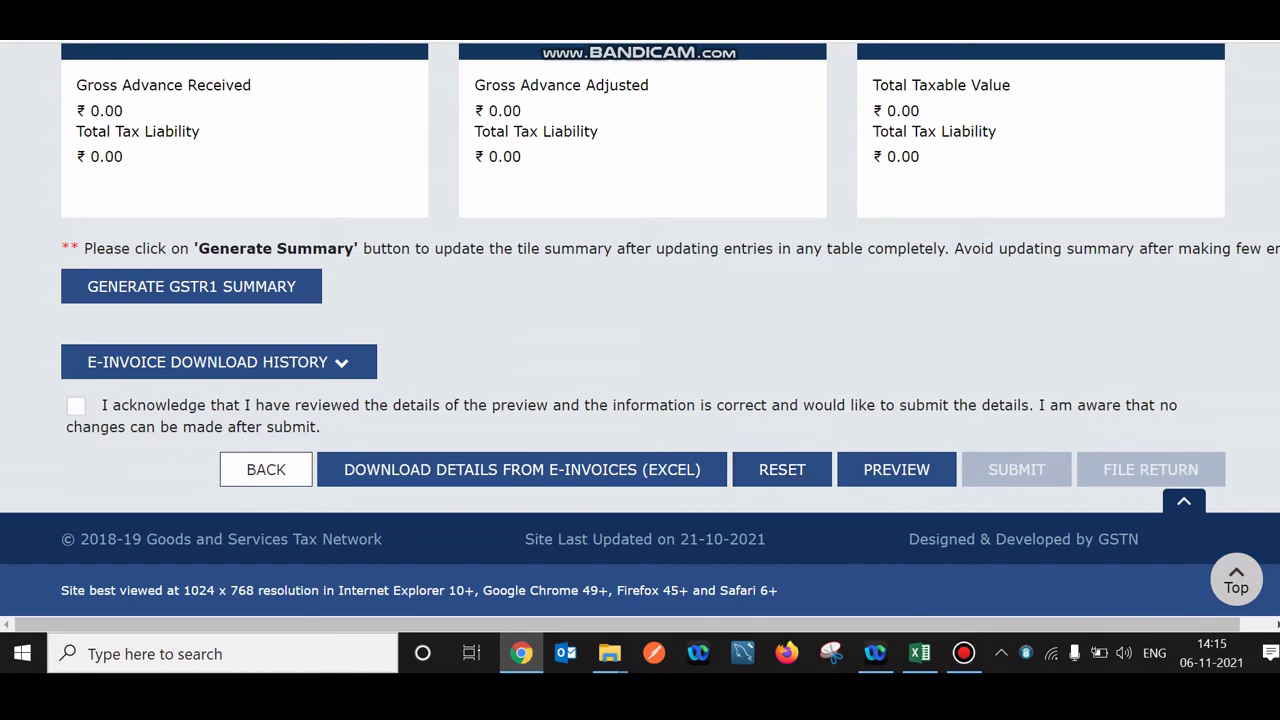
left_click(896, 469)
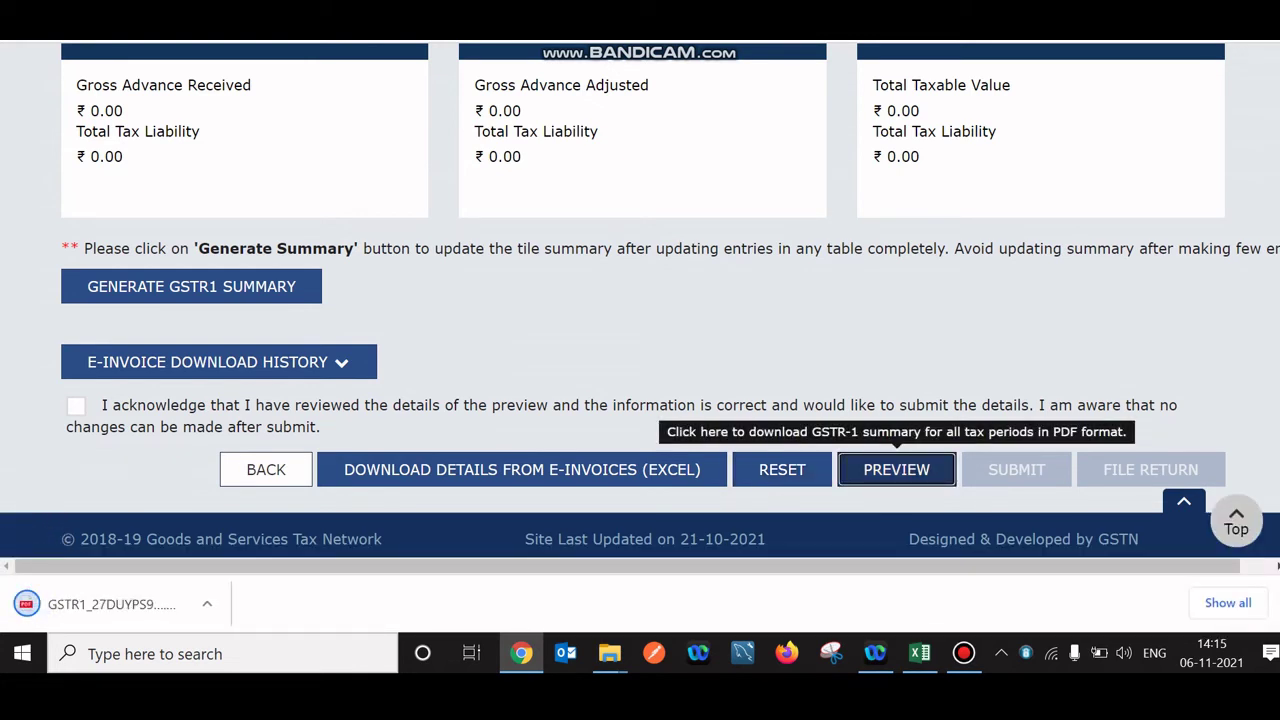
left_click(147, 604)
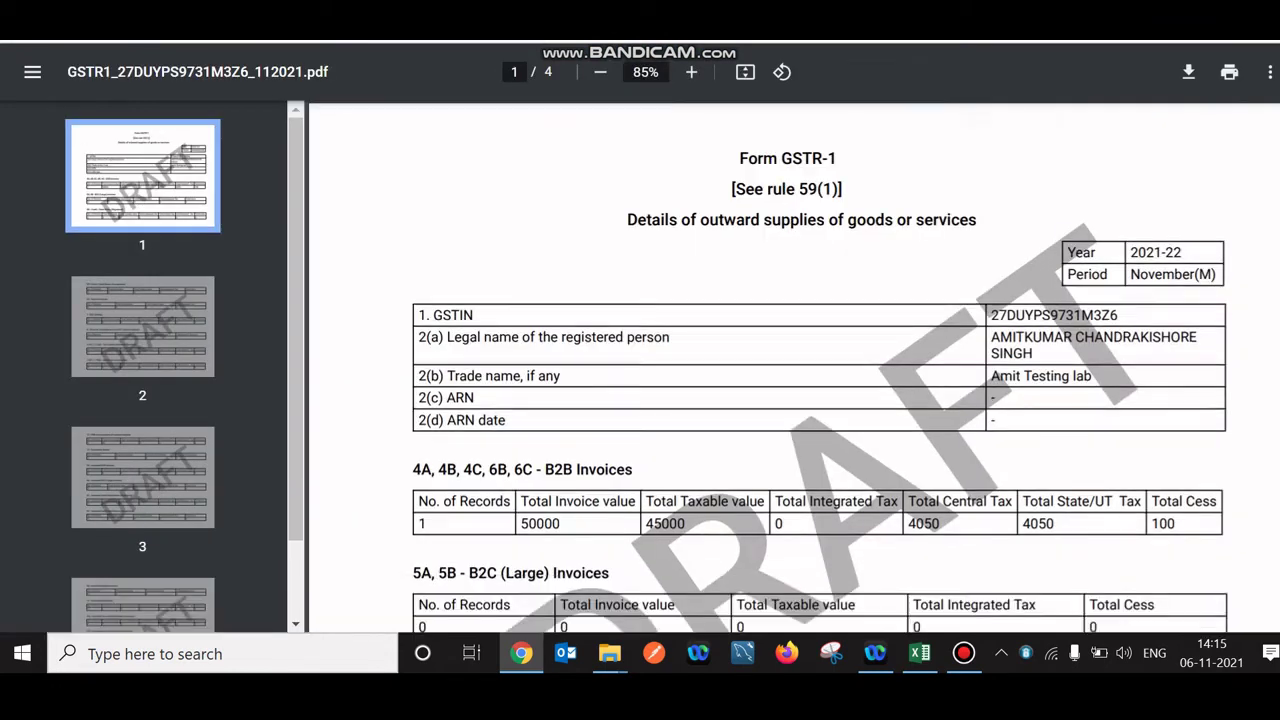
scroll(793, 367, "down", 3)
scroll(793, 367, "down", 1)
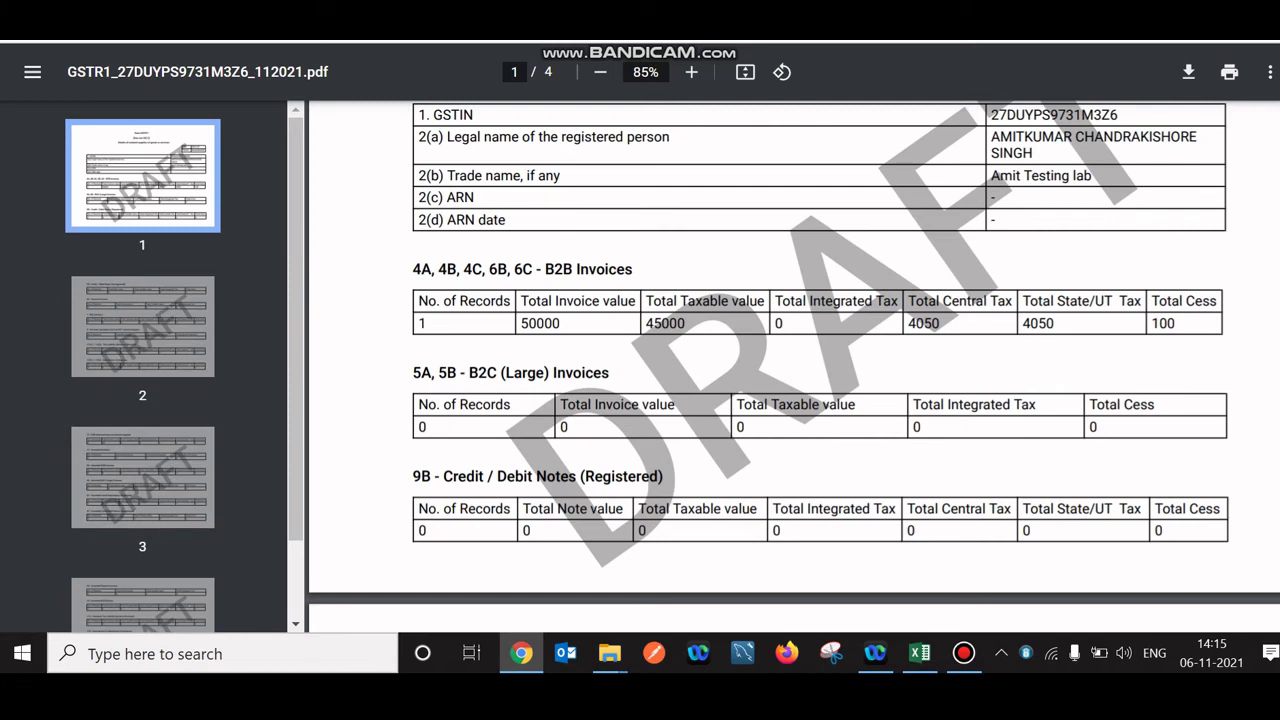
left_click_drag(419, 323, 1178, 323)
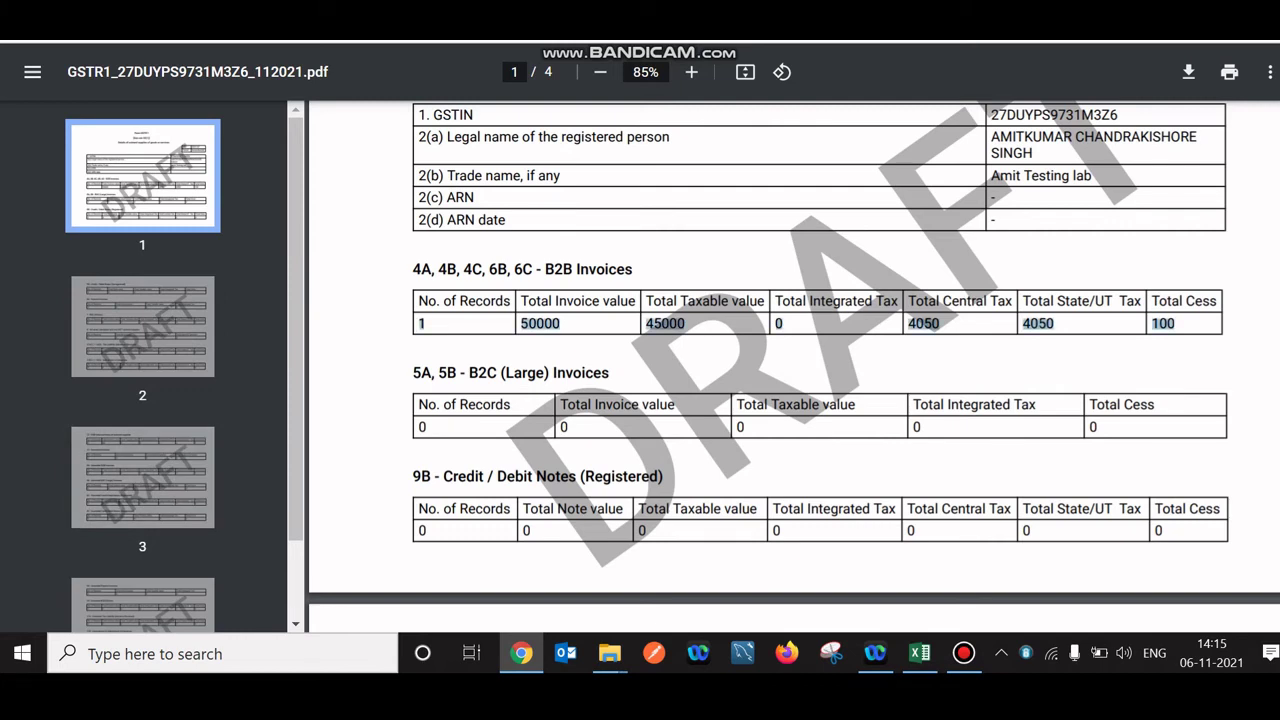
scroll(793, 367, "down", 8)
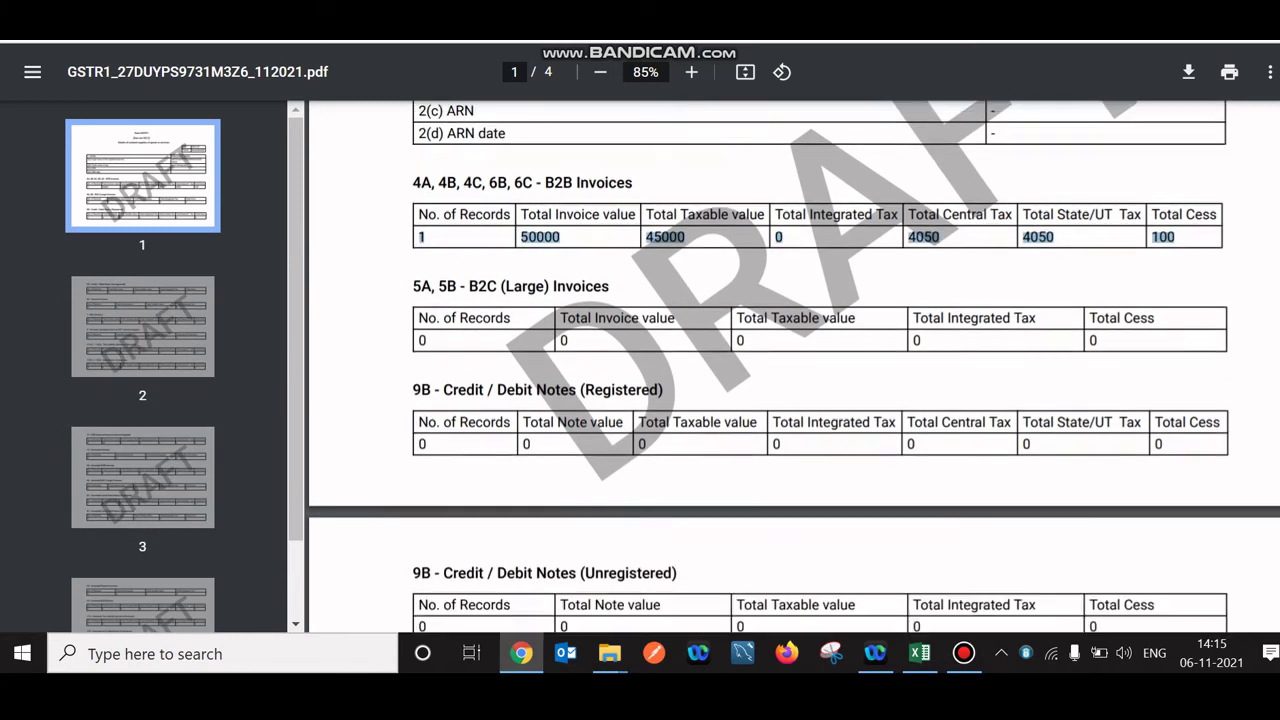
scroll(793, 367, "down", 15)
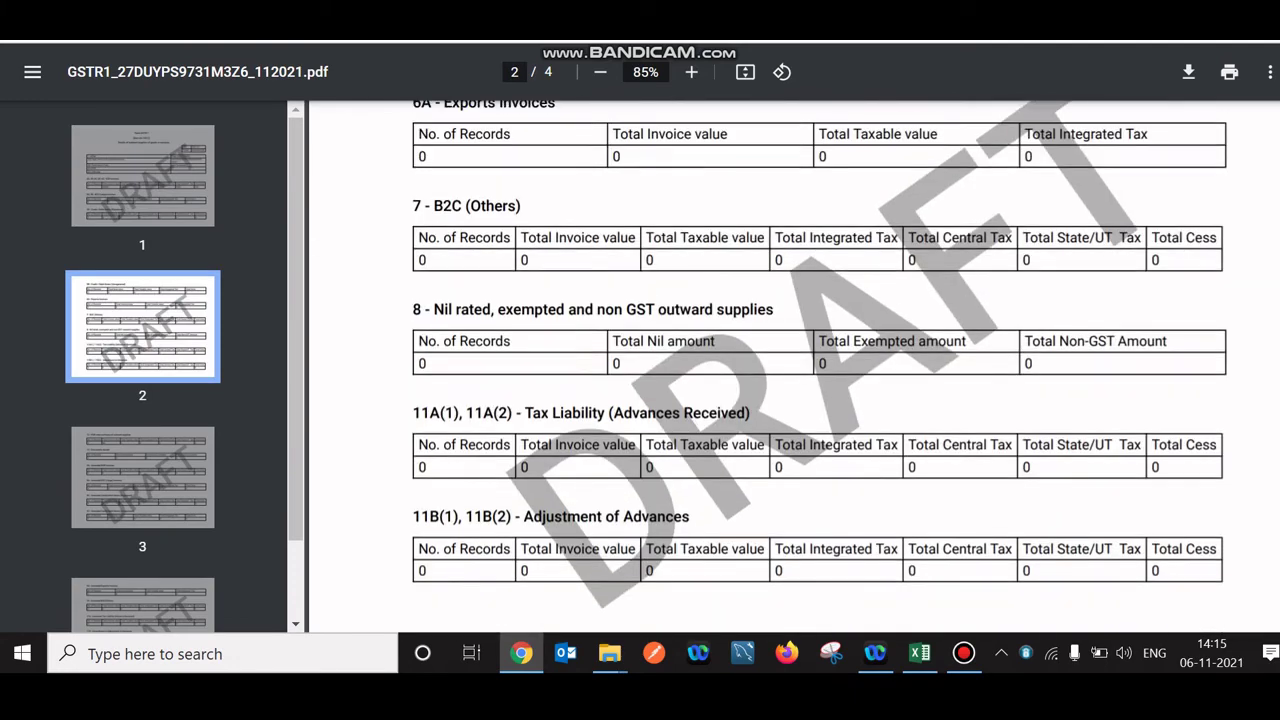
scroll(793, 367, "down", 20)
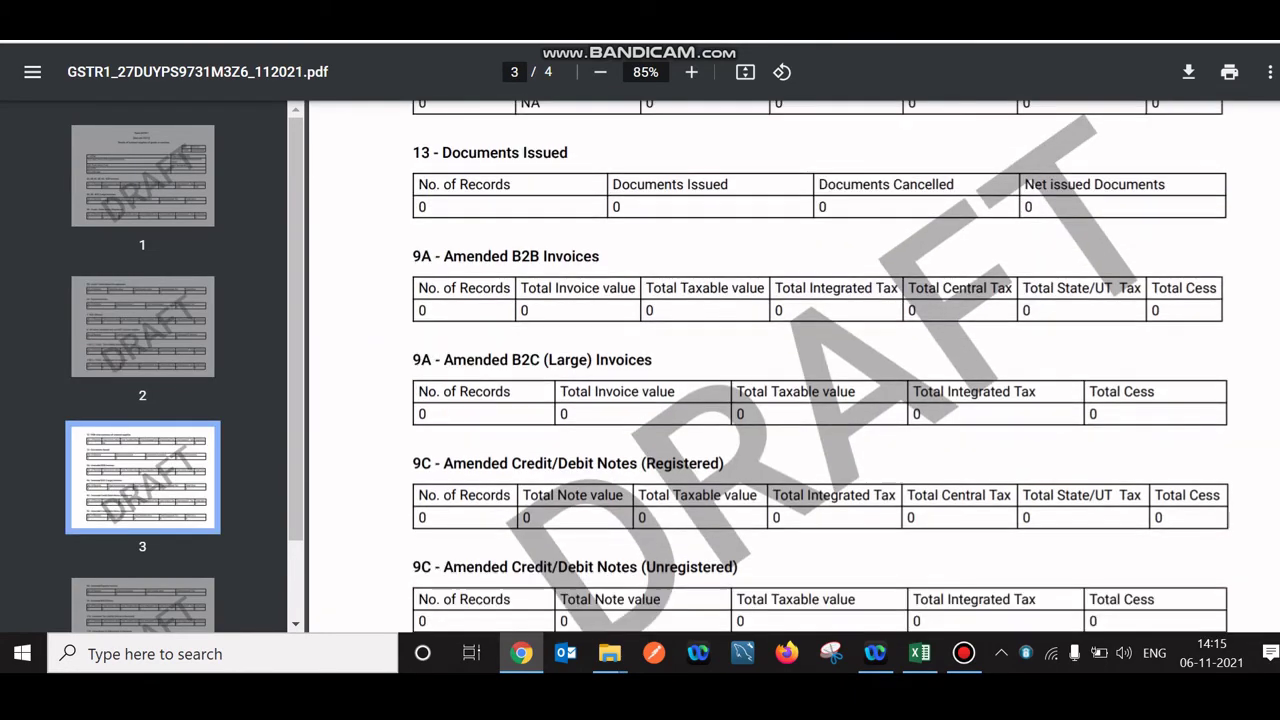
scroll(794, 367, "up", 4)
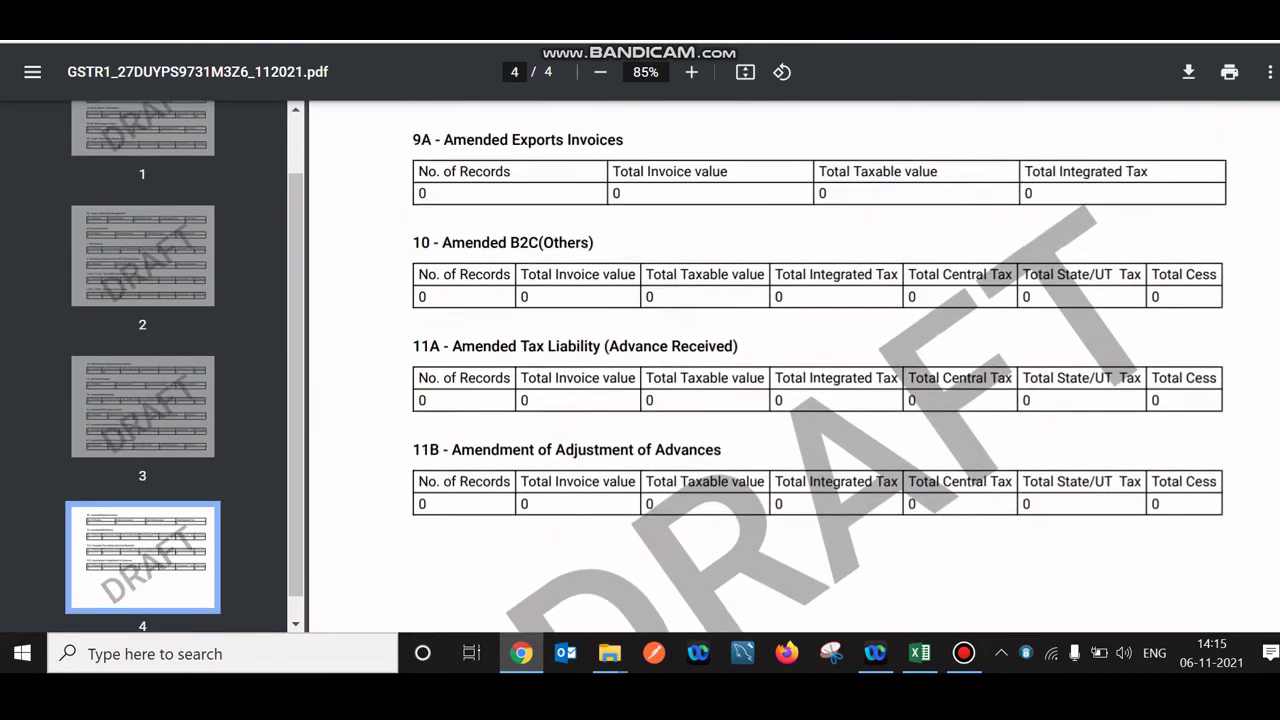
scroll(794, 367, "down", 3)
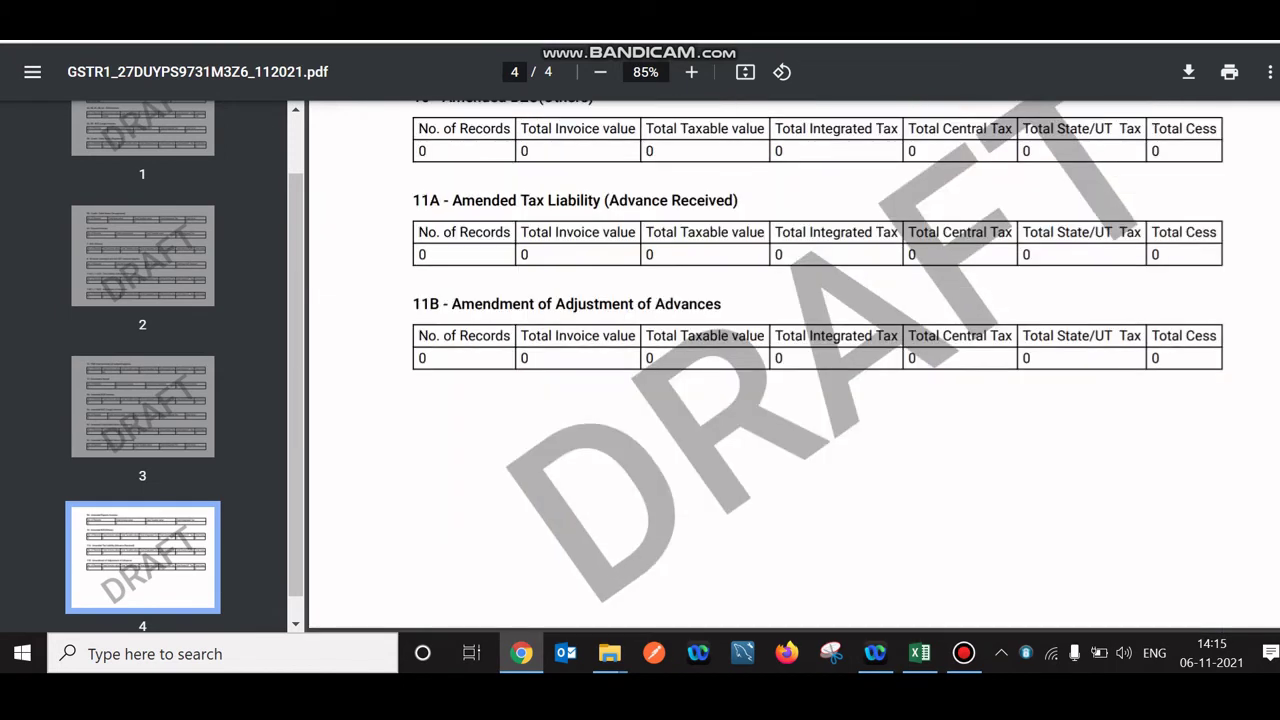
scroll(794, 367, "up", 20)
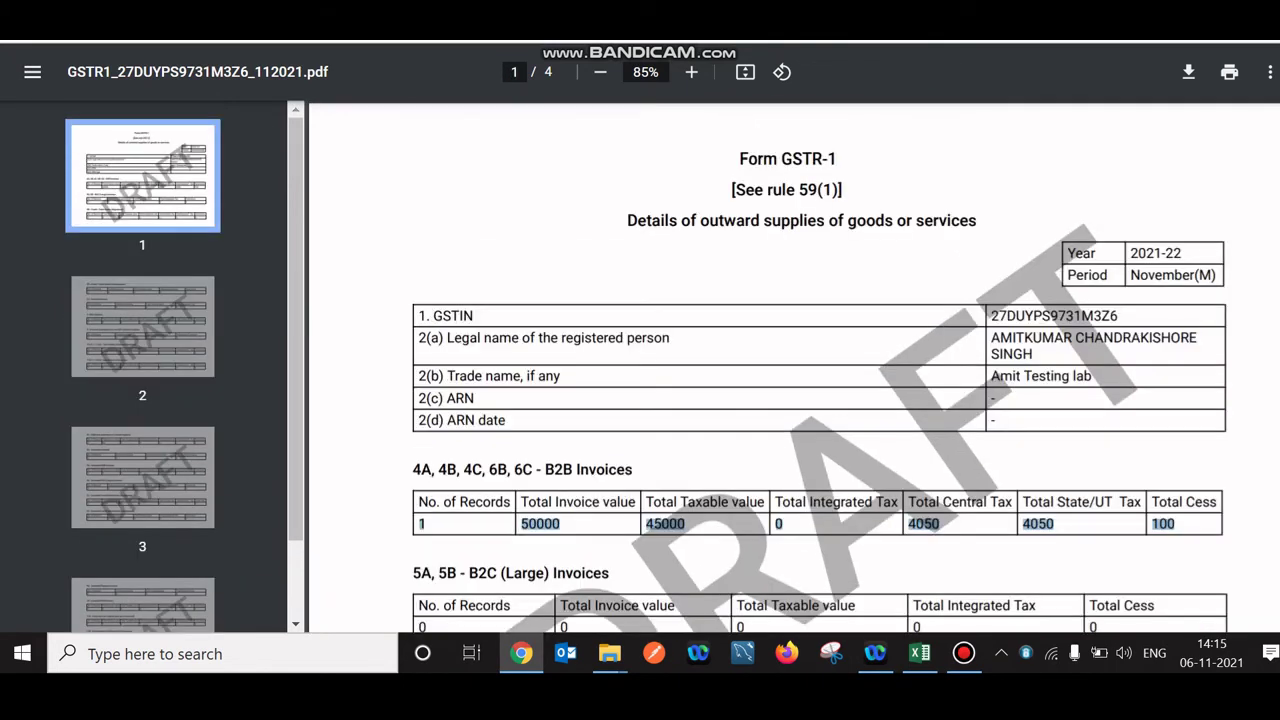
Tick the acknowledgement and submit the November GSTR-1; it is refused for this return period
key("ctrl+w")
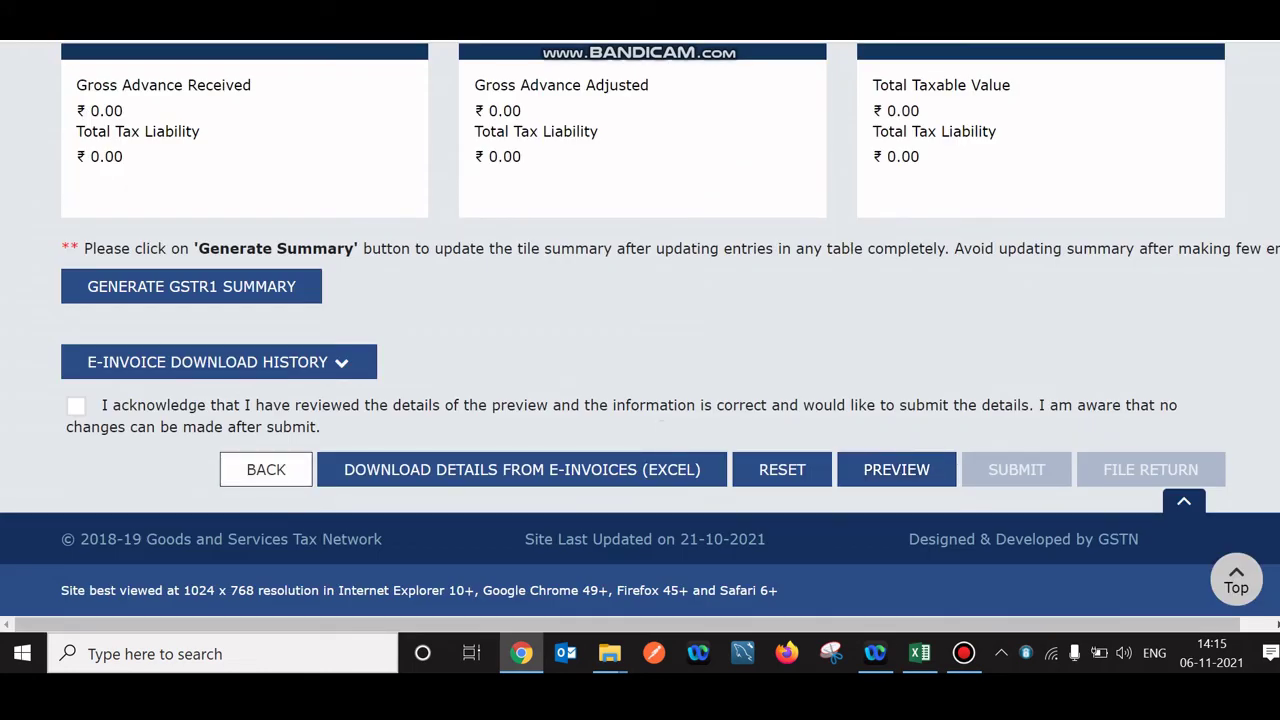
left_click(76, 405)
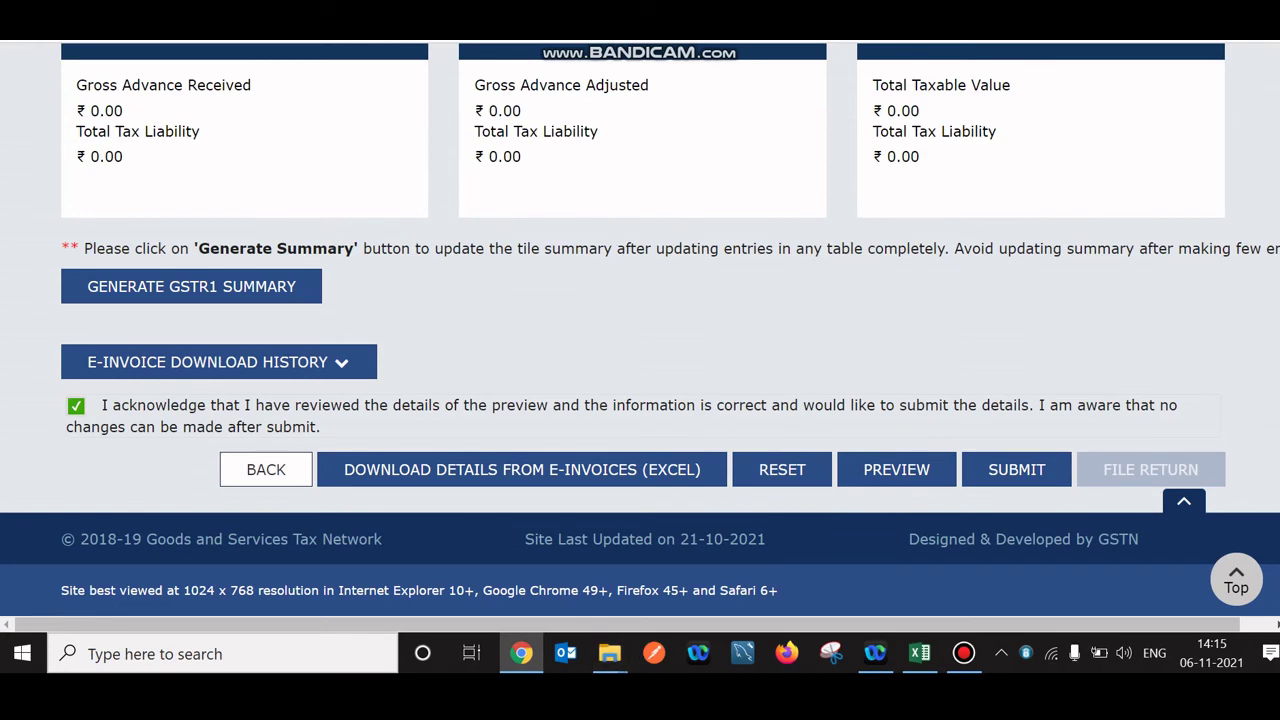
left_click(1016, 469)
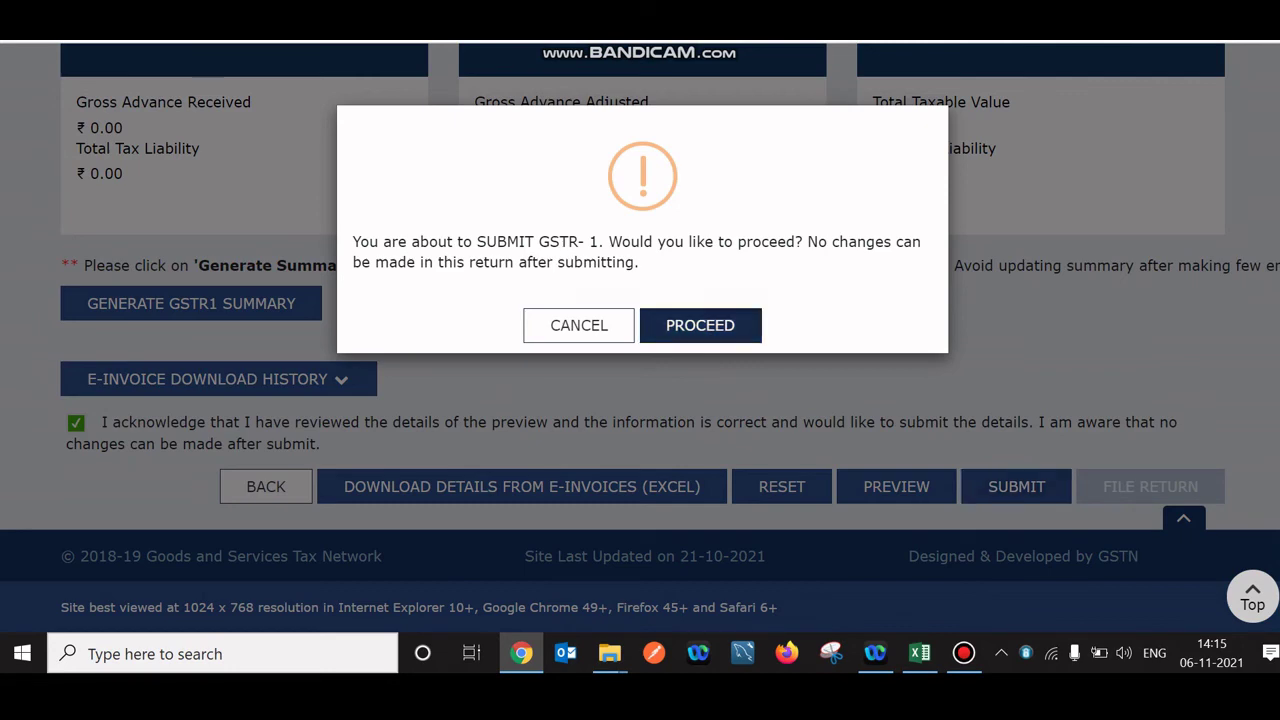
left_click(700, 325)
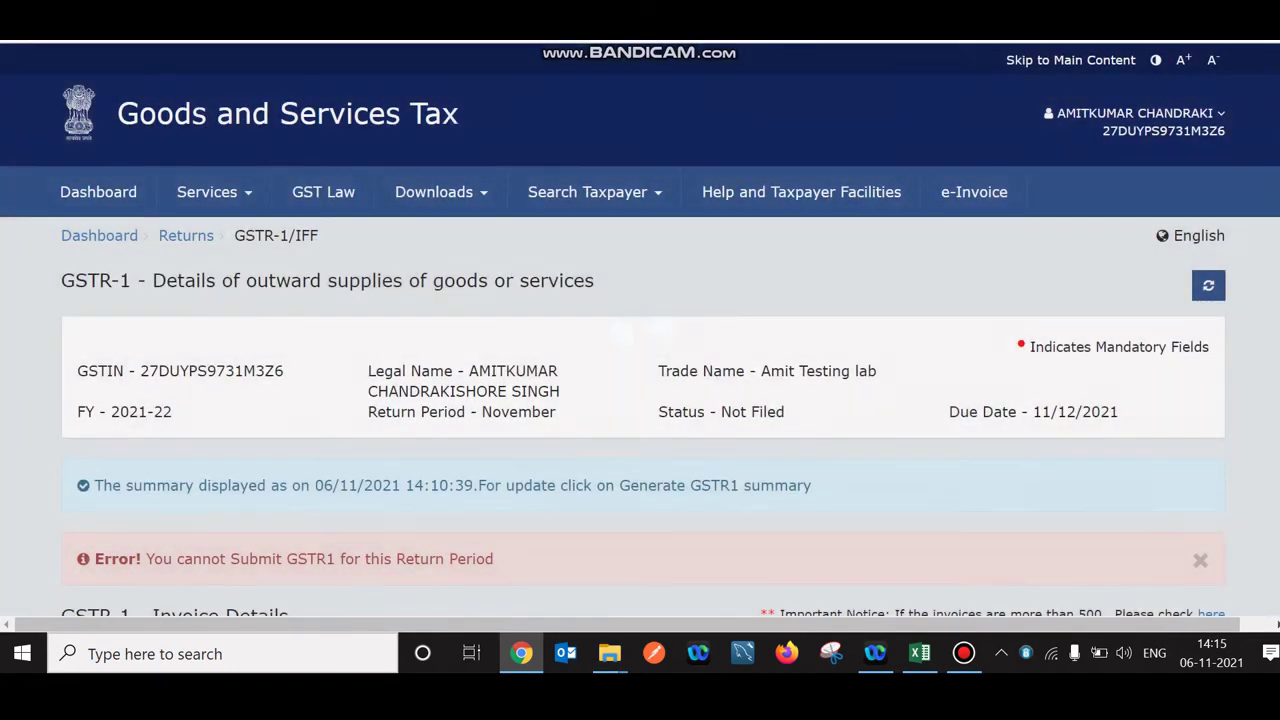
scroll(640, 330, "down", 5)
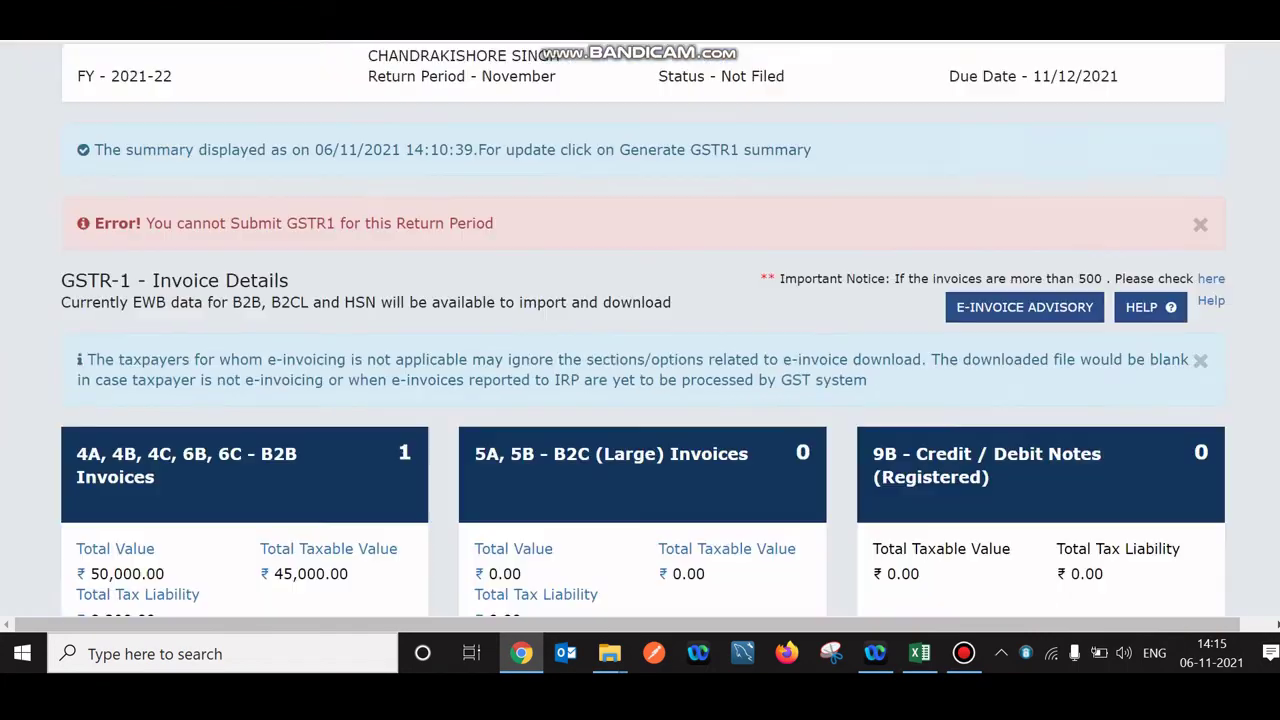
scroll(640, 330, "down", 10)
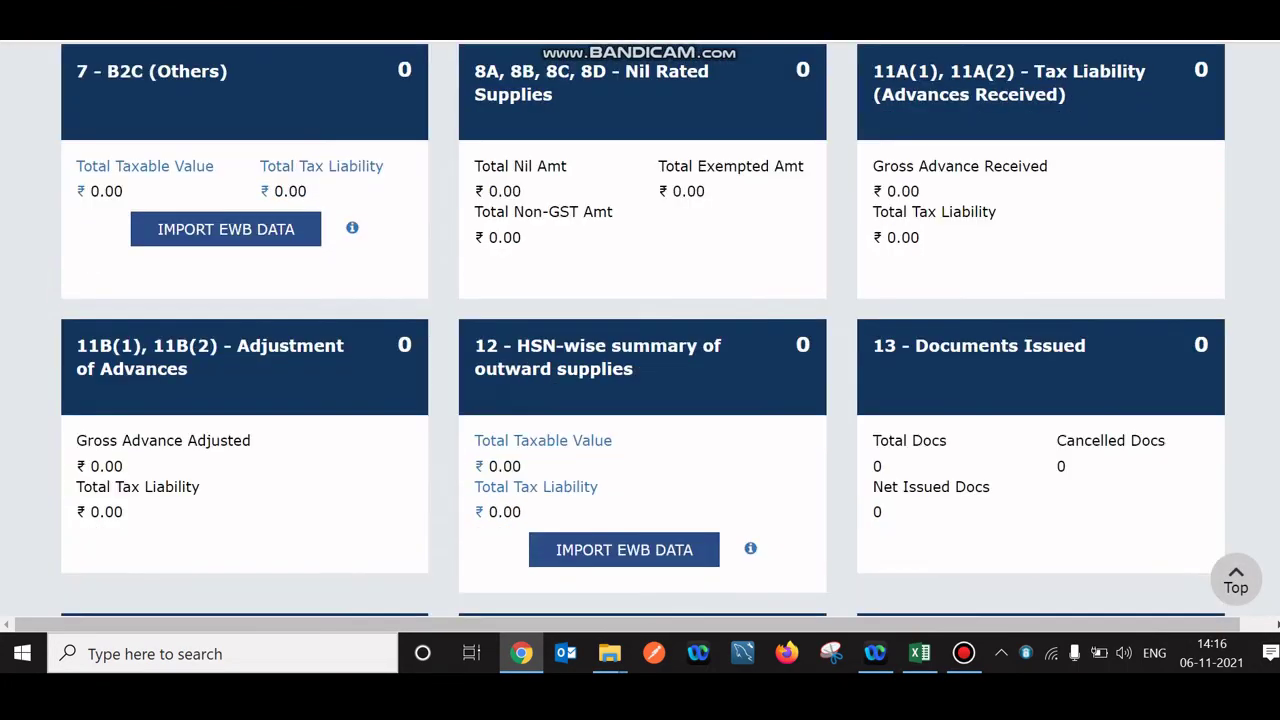
scroll(640, 330, "up", 1)
scroll(640, 330, "up", 15)
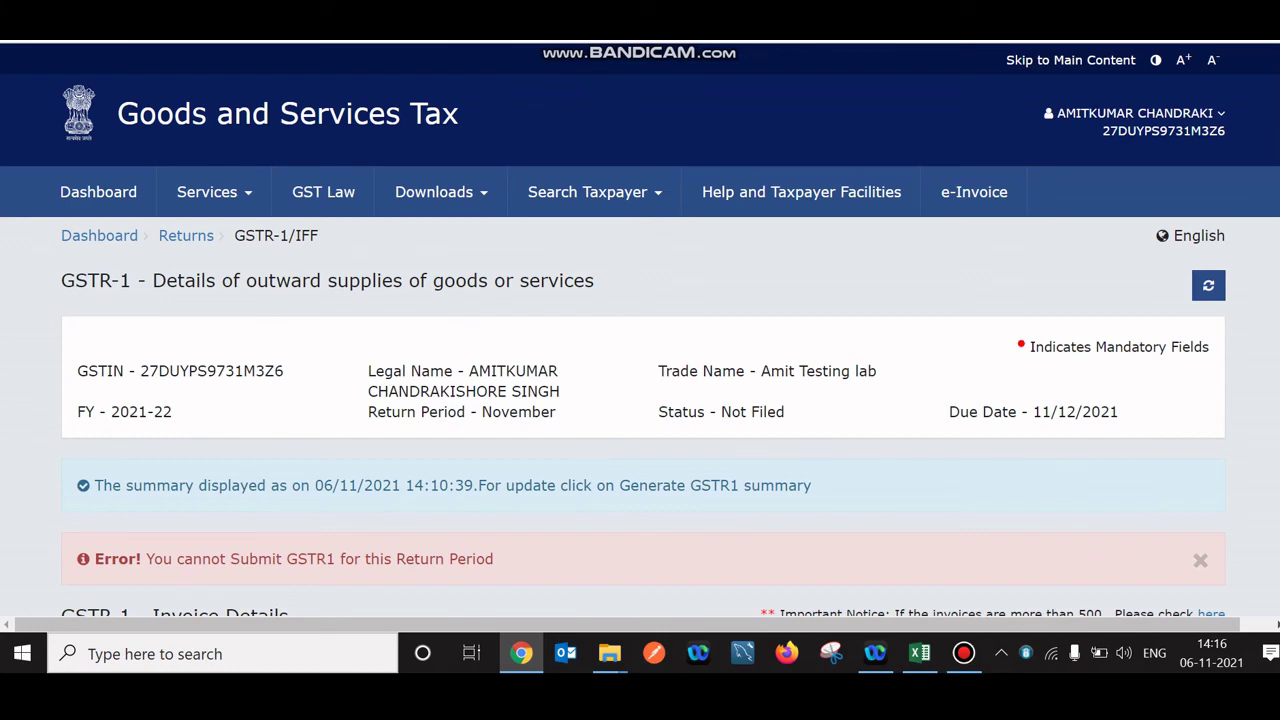
Clear the error, re-tick the acknowledgement and resubmit GSTR-1; the return-period error recurs
left_click(1208, 285)
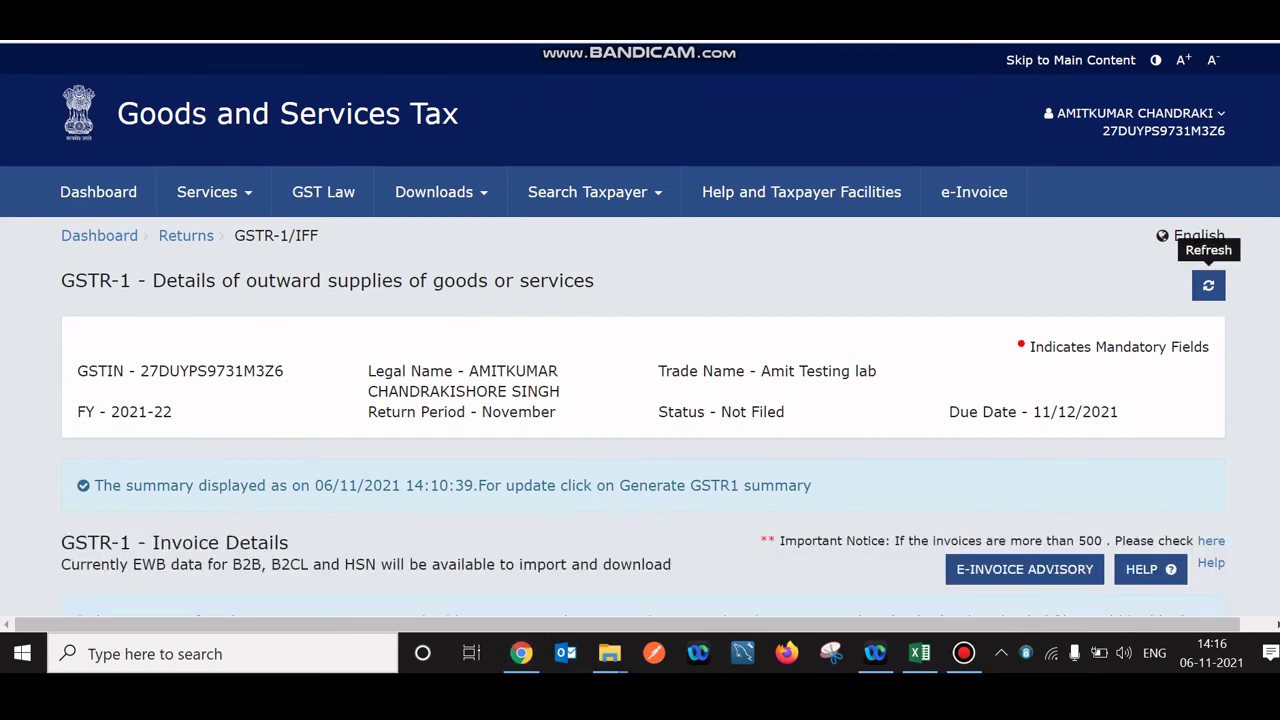
scroll(640, 330, "down", 2)
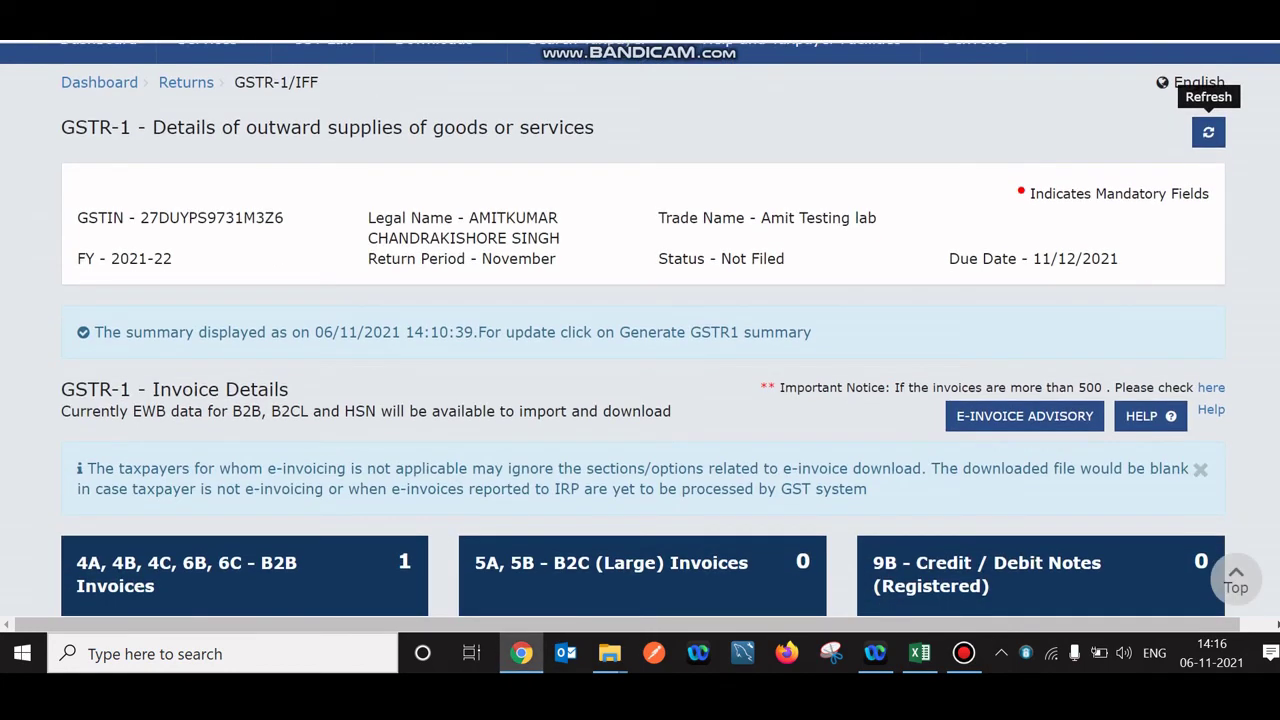
scroll(640, 330, "down", 7)
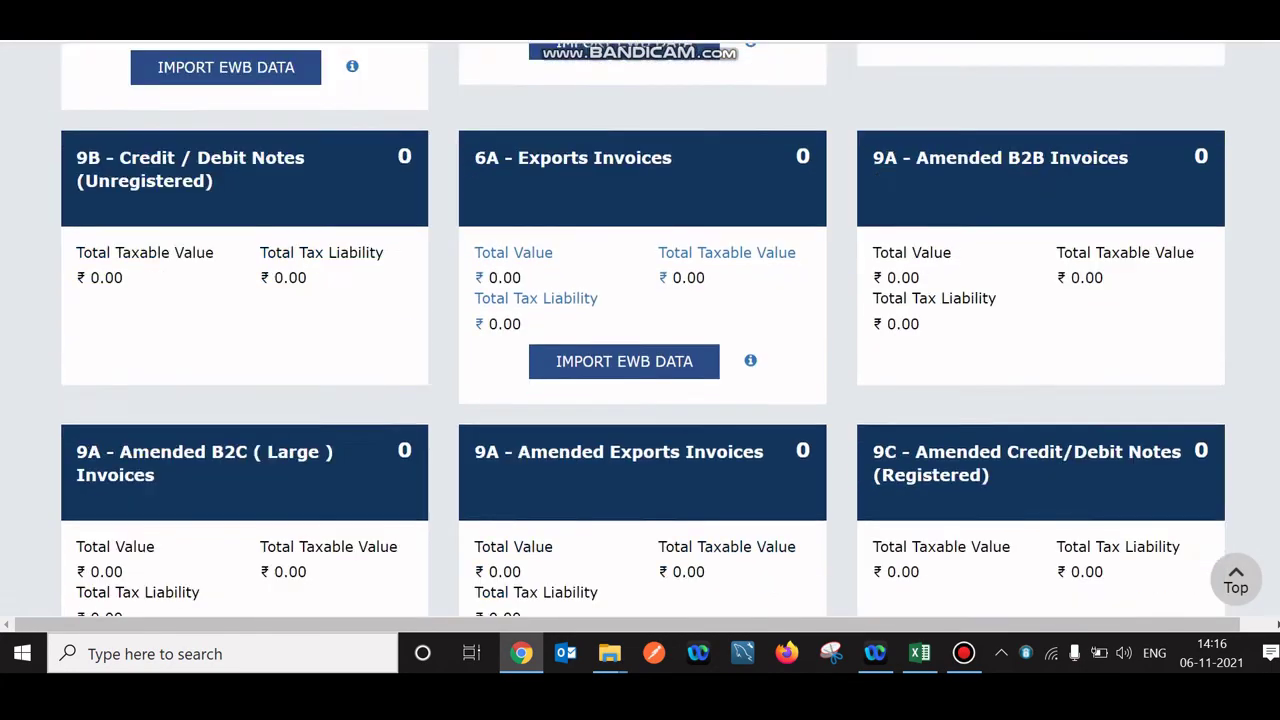
scroll(640, 330, "down", 6)
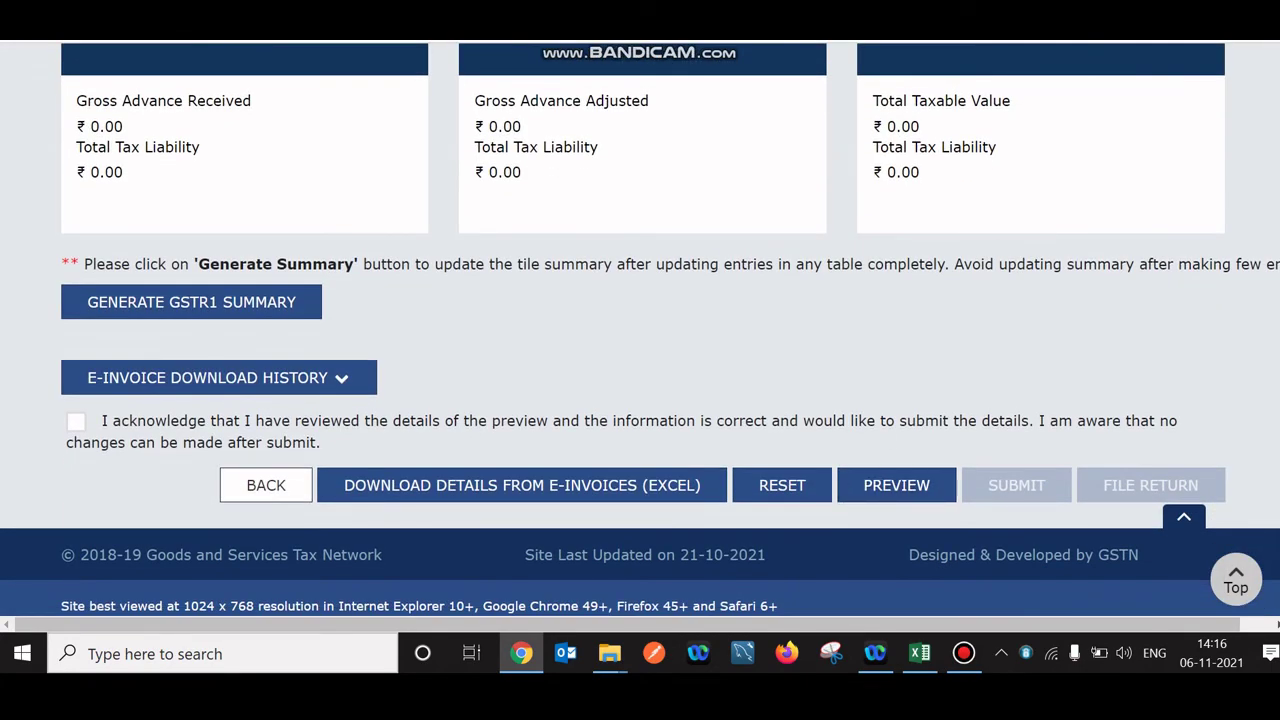
left_click(76, 421)
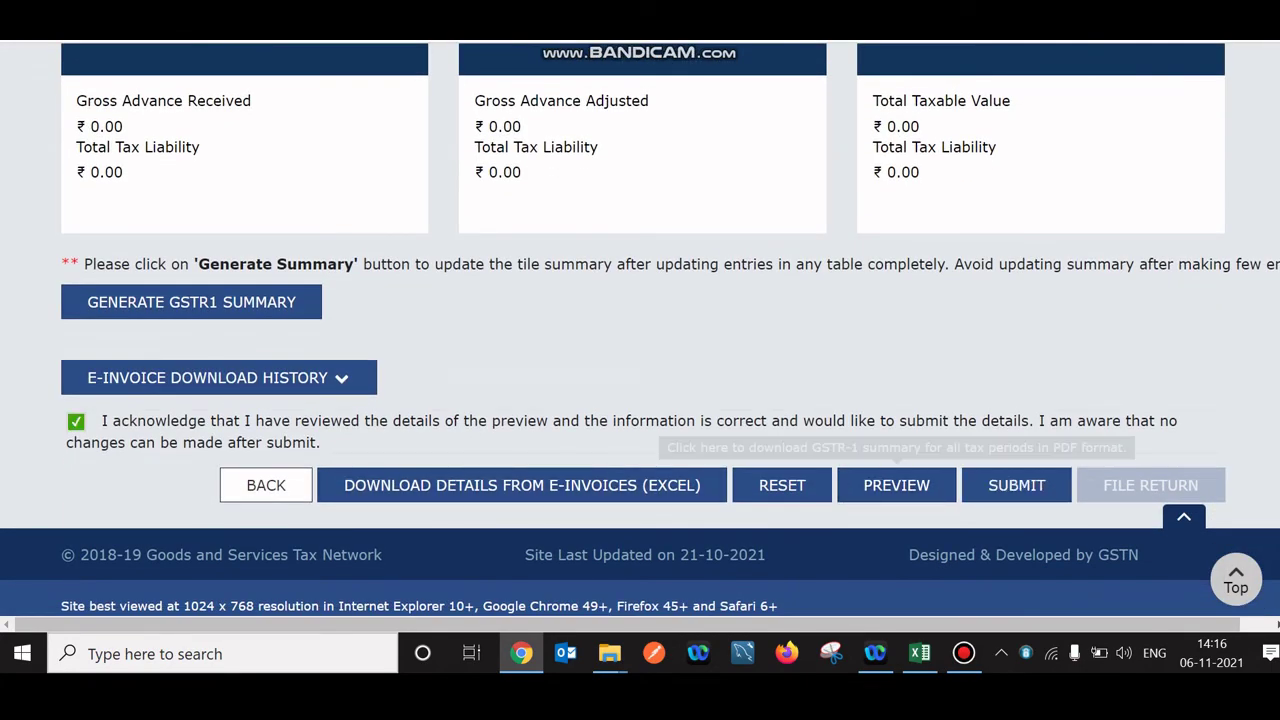
left_click(1016, 486)
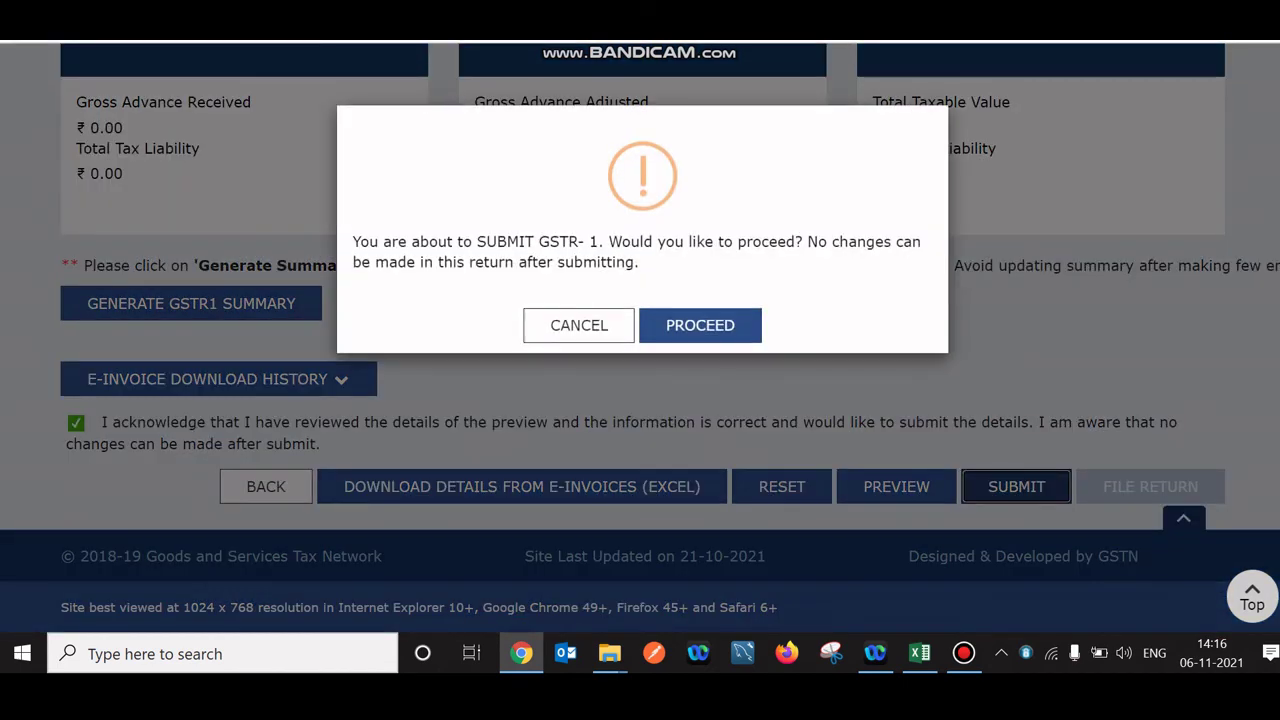
left_click(700, 325)
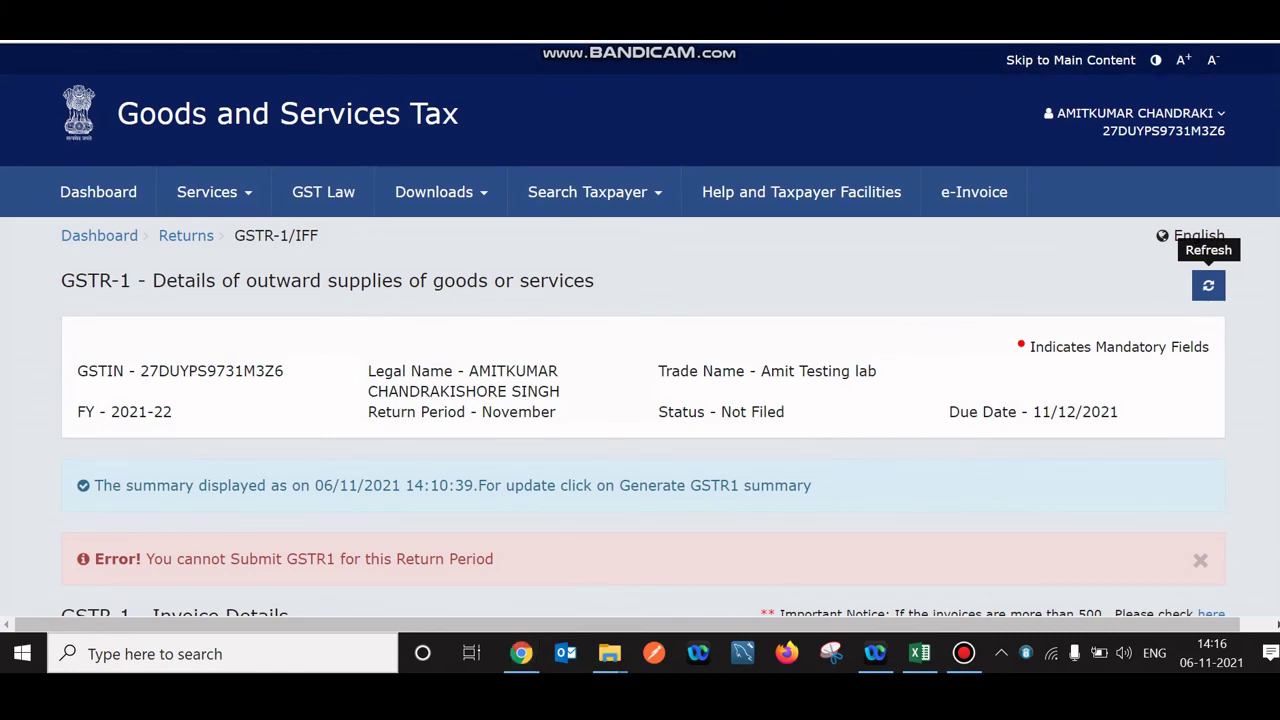
scroll(1208, 290, "down", 1)
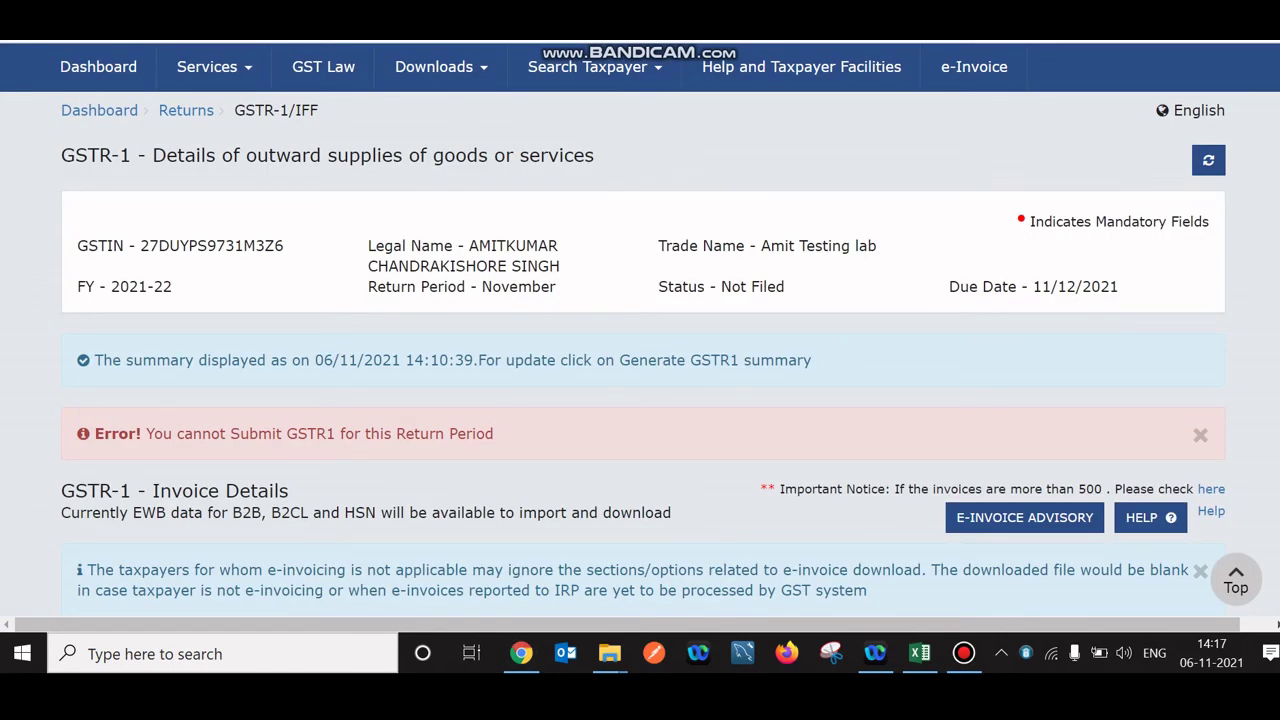
left_click_drag(146, 433, 494, 433)
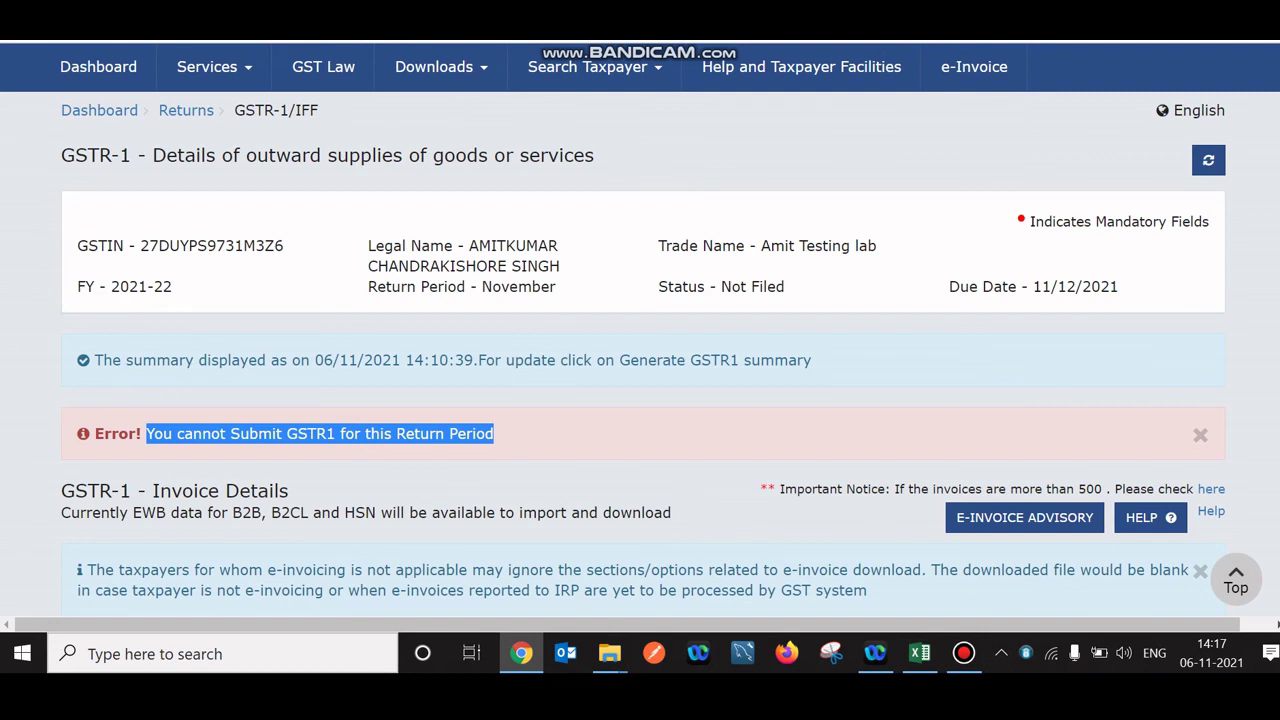
left_click_drag(721, 286, 784, 286)
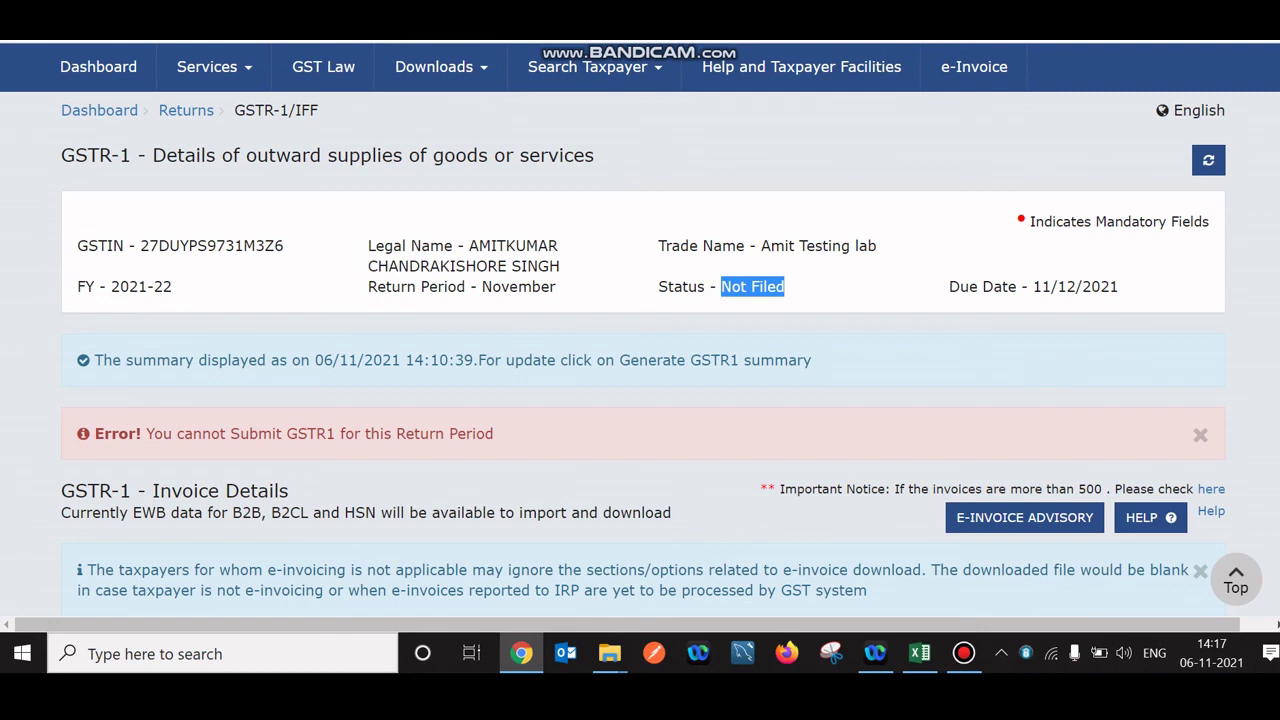